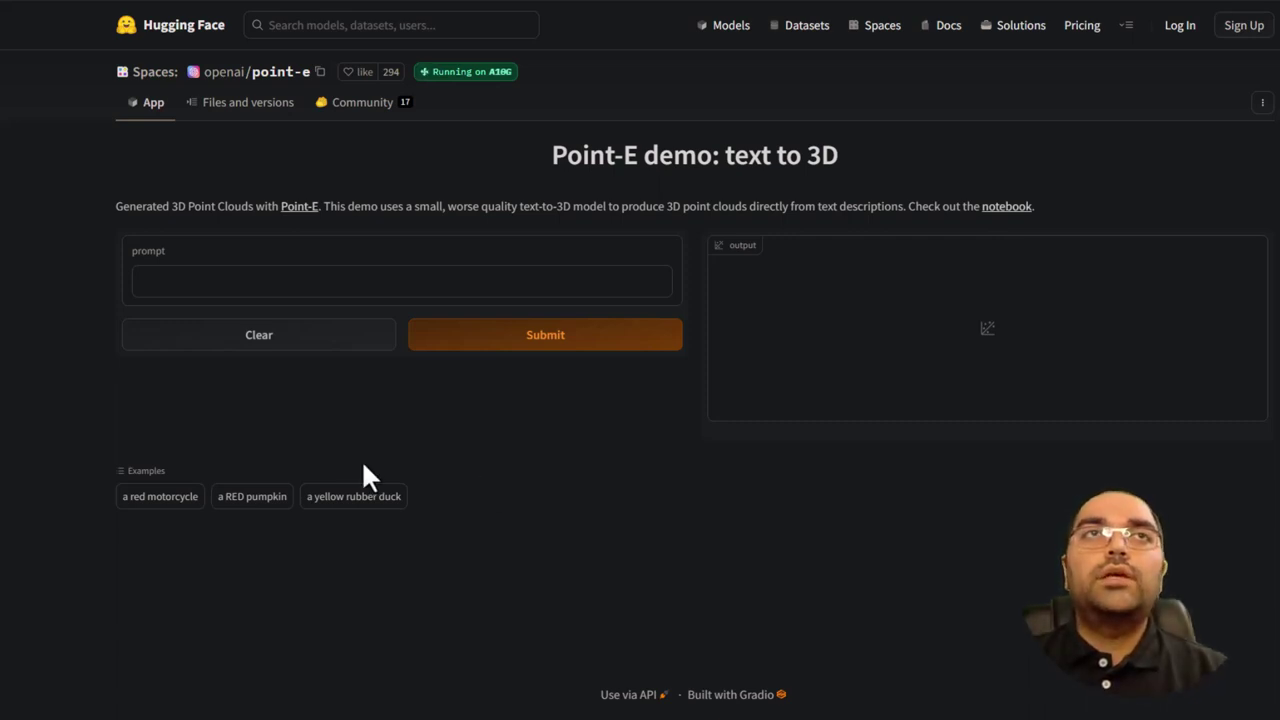
Generate the 'a red motorcycle' example point cloud and rotate it to a side view
{"action": "left_click", "coordinate": [160, 496]}
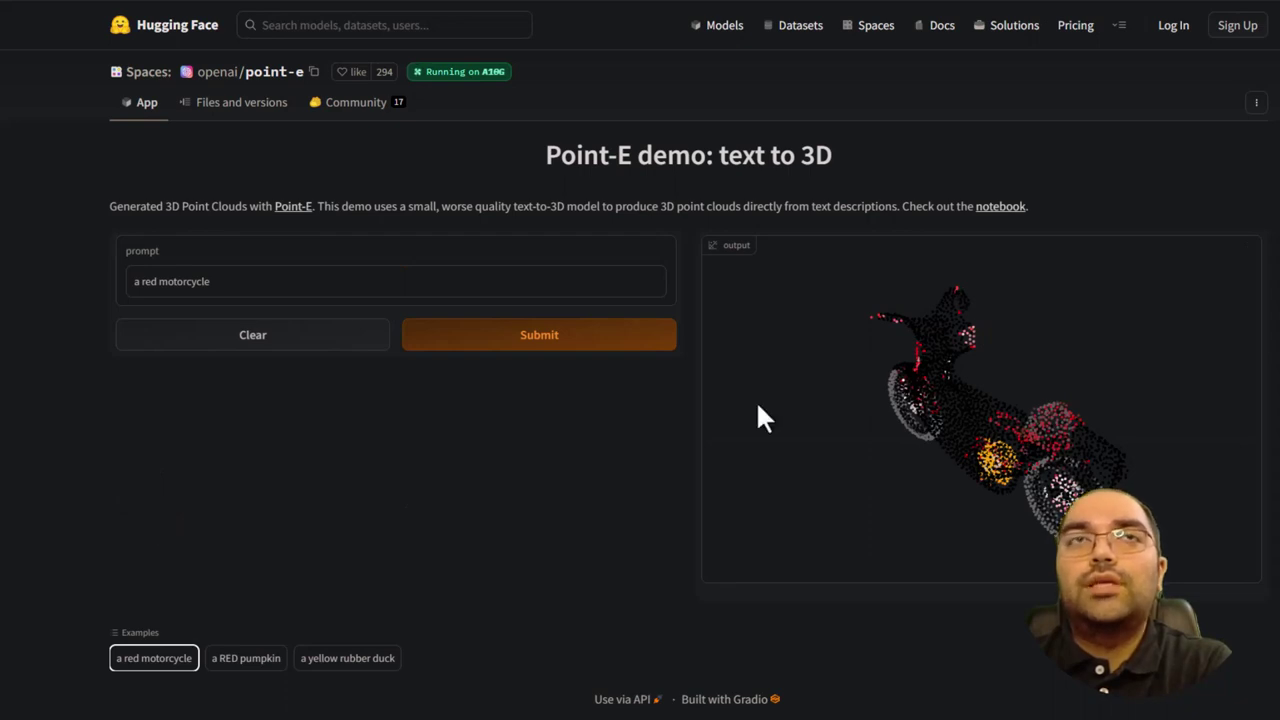
{"action": "mouse_move", "coordinate": [987, 400]}
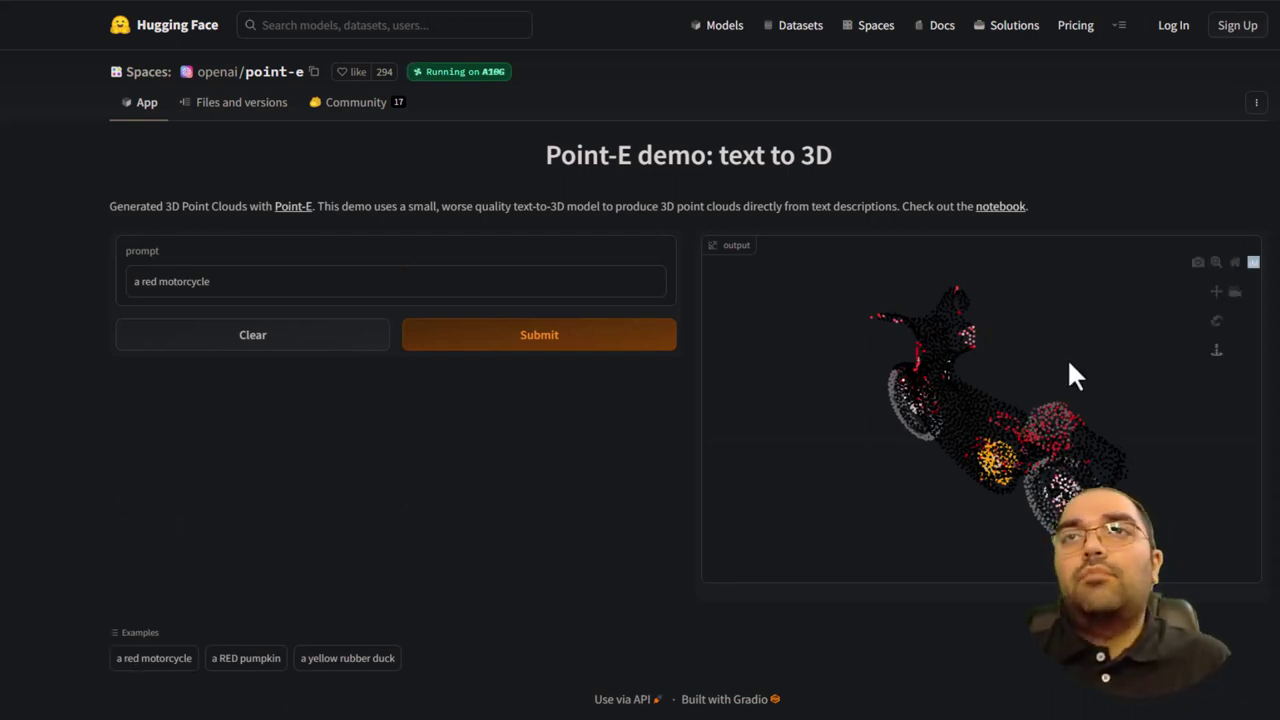
{"action": "mouse_move", "coordinate": [1067, 358]}
{"action": "left_mouse_down"}
{"action": "mouse_move", "coordinate": [865, 331]}
{"action": "mouse_move", "coordinate": [1135, 311]}
{"action": "mouse_move", "coordinate": [1176, 334]}
{"action": "left_mouse_up"}
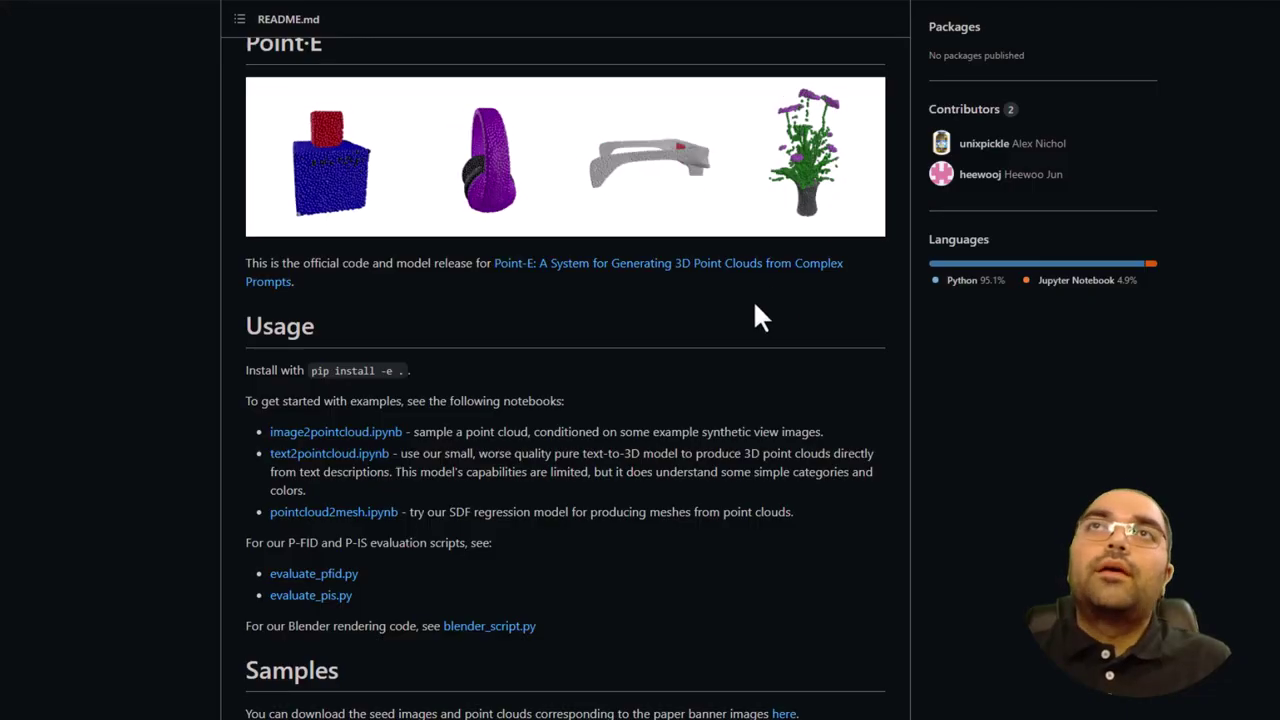
{"action": "scroll", "coordinate": [753, 299], "scroll_direction": "up", "scroll_amount": 5}
{"action": "scroll", "coordinate": [753, 299], "scroll_direction": "down", "scroll_amount": 6}
{"action": "scroll", "coordinate": [753, 299], "scroll_direction": "down", "scroll_amount": 1}
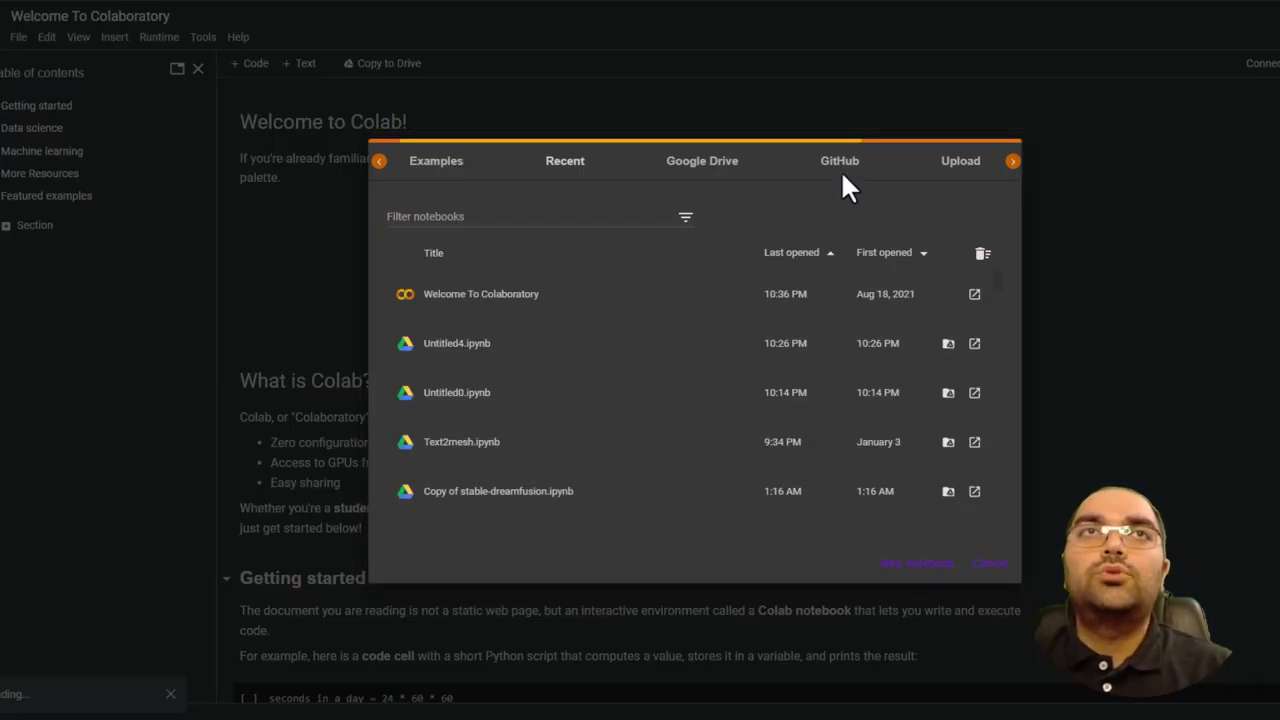
Search the pasted openai/point-e GitHub repository URL for notebooks in the Open notebook dialog
{"action": "left_click", "coordinate": [840, 165]}
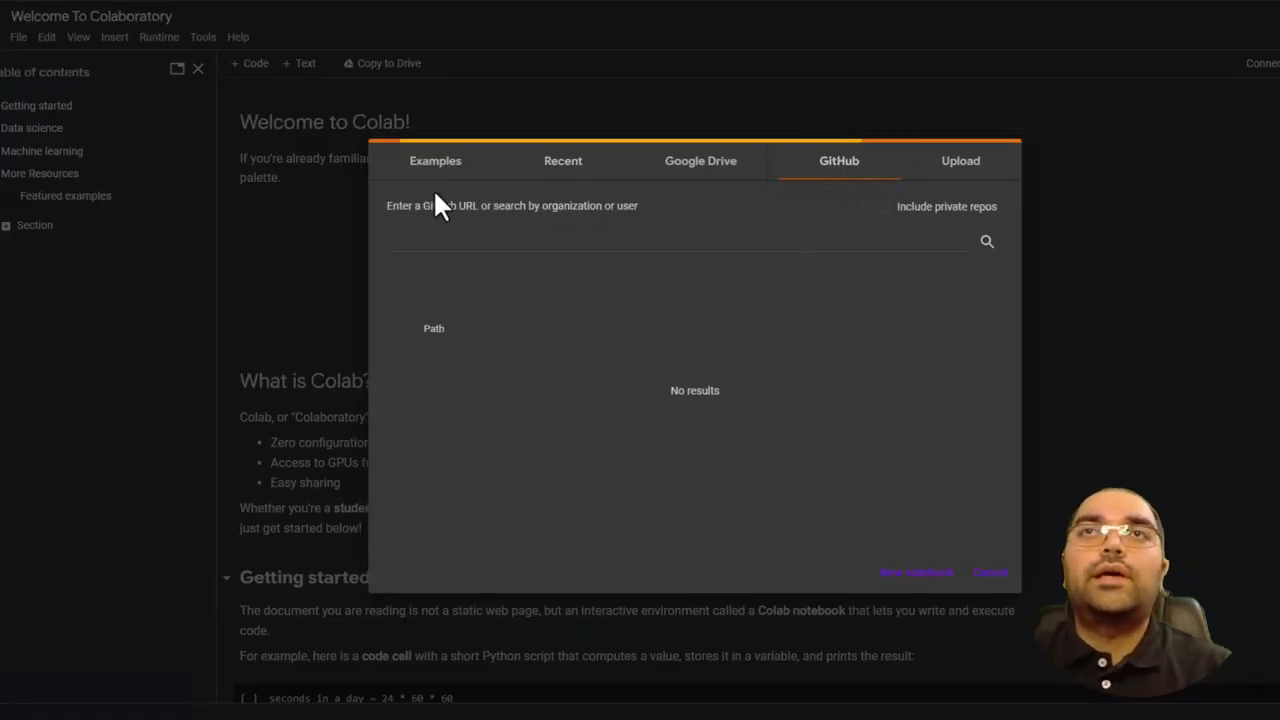
{"action": "left_click", "coordinate": [420, 245]}
{"action": "type", "text": "https://github.com/openai/point-e"}
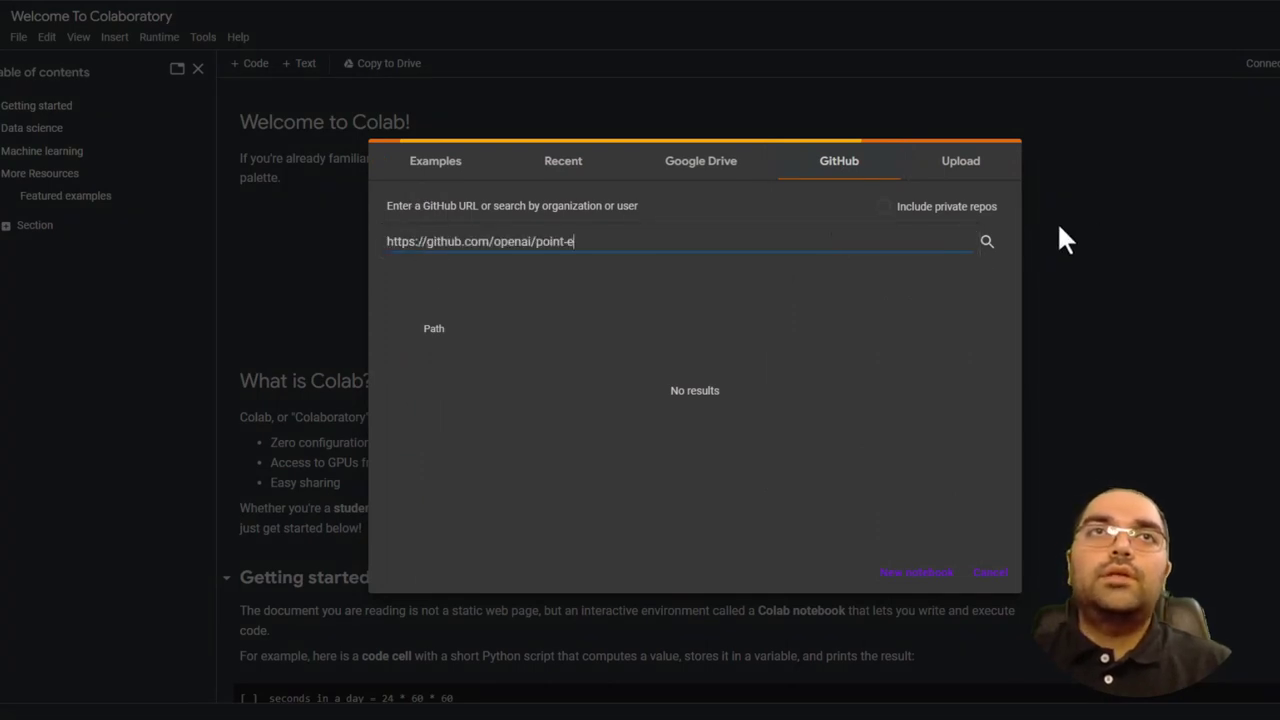
{"action": "left_click", "coordinate": [986, 243]}
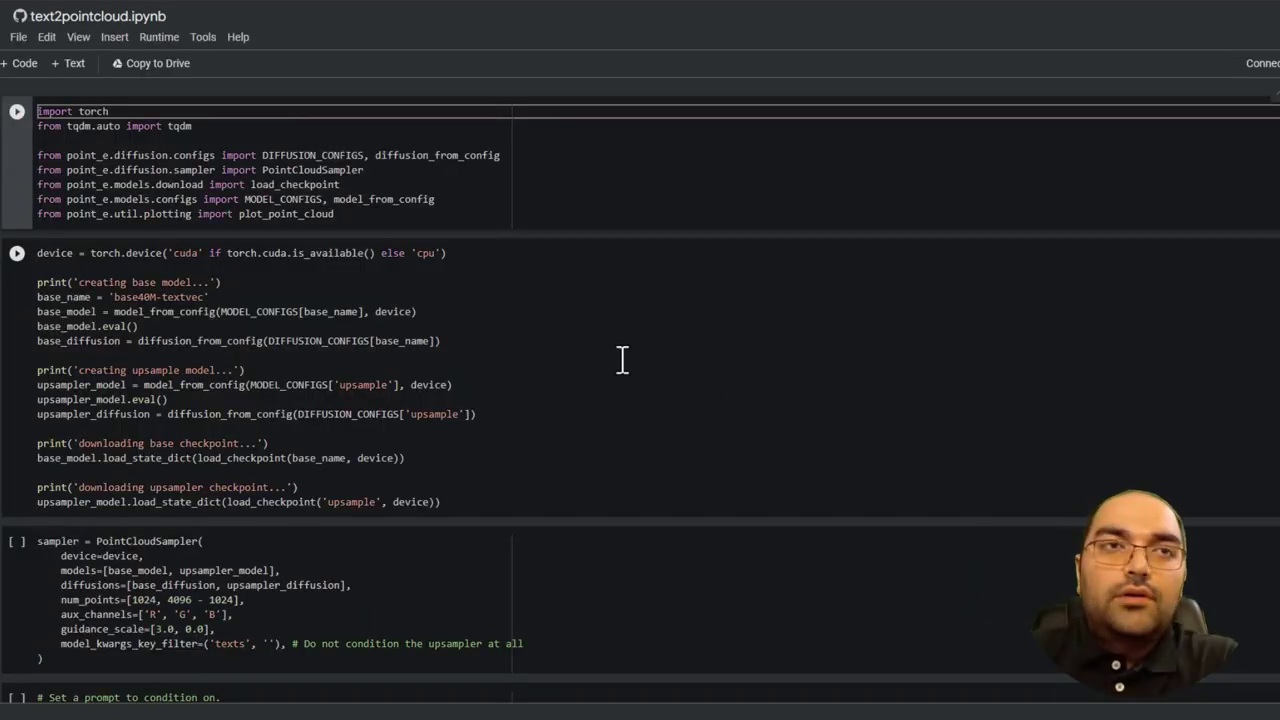
{"action": "scroll", "coordinate": [635, 363], "scroll_direction": "down", "scroll_amount": 3}
{"action": "scroll", "coordinate": [622, 360], "scroll_direction": "up", "scroll_amount": 3}
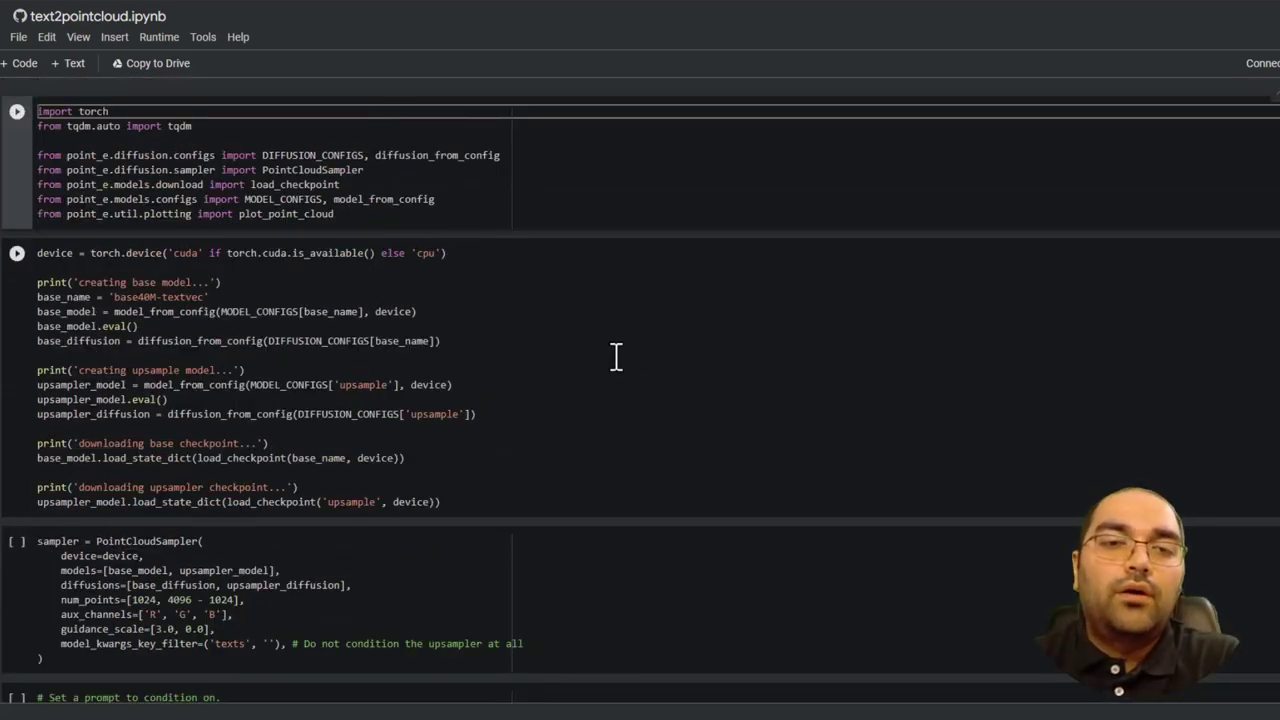
Run all notebook cells, accepting the not-authored-by-Google warning
{"action": "left_click", "coordinate": [158, 37]}
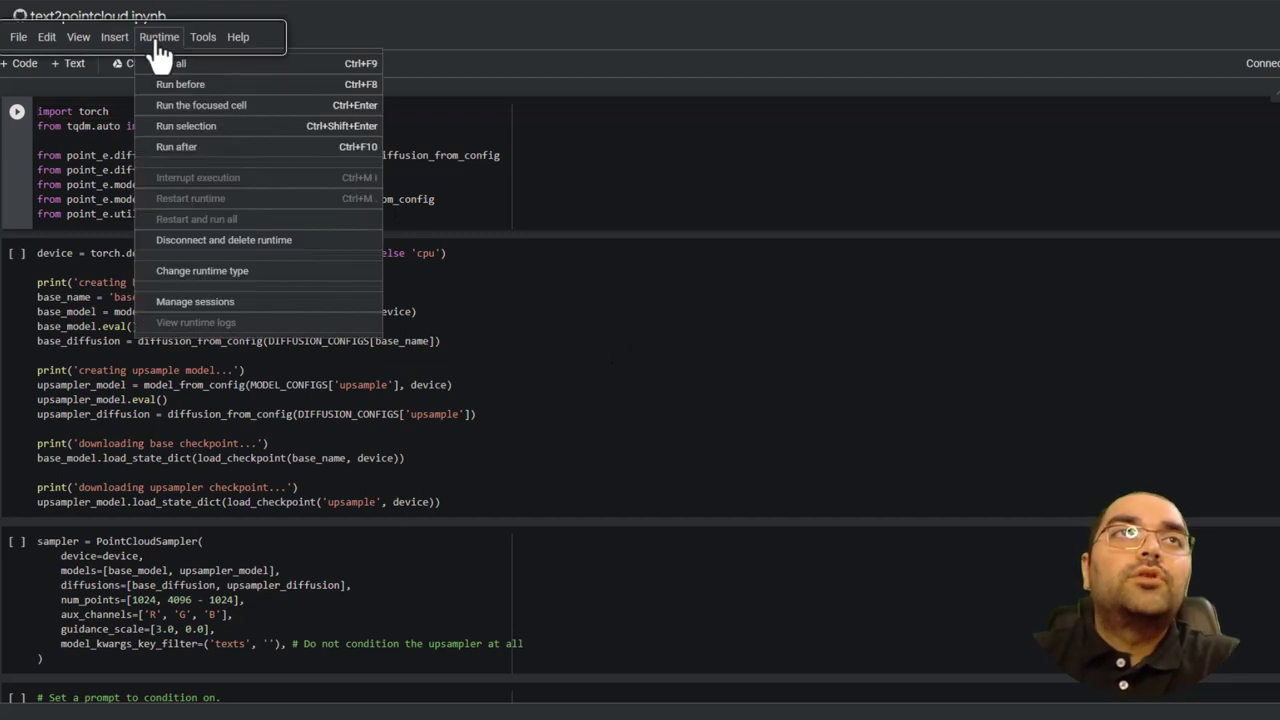
{"action": "left_click", "coordinate": [162, 65]}
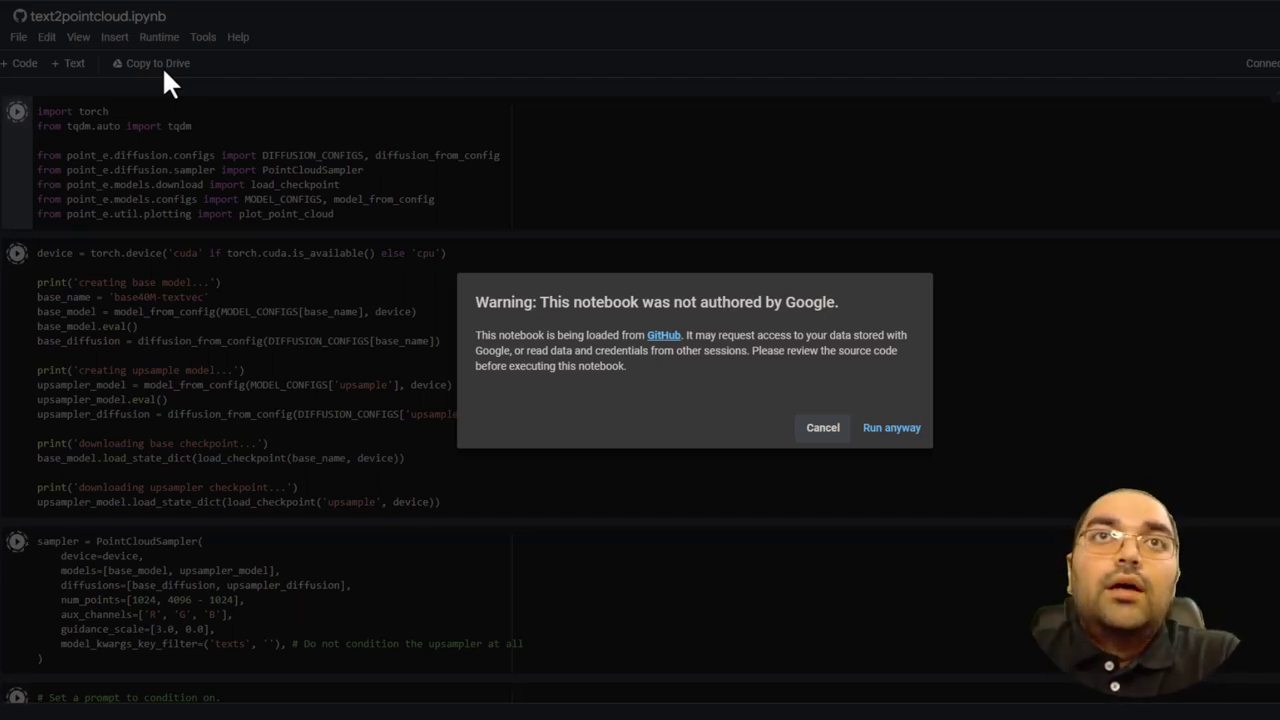
{"action": "left_click", "coordinate": [891, 427]}
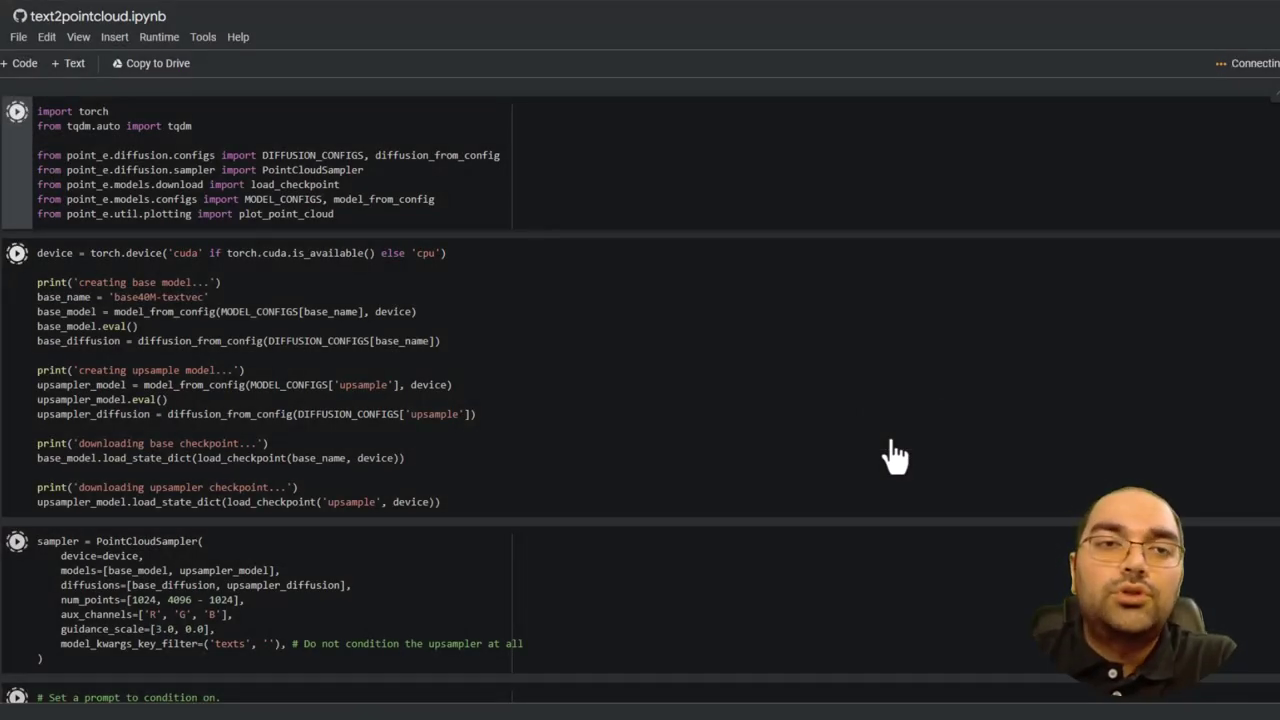
Inspect the point_e package folder on GitHub, then return to the ModuleNotFoundError notebook
{"action": "key", "text": "ctrl+Tab"}
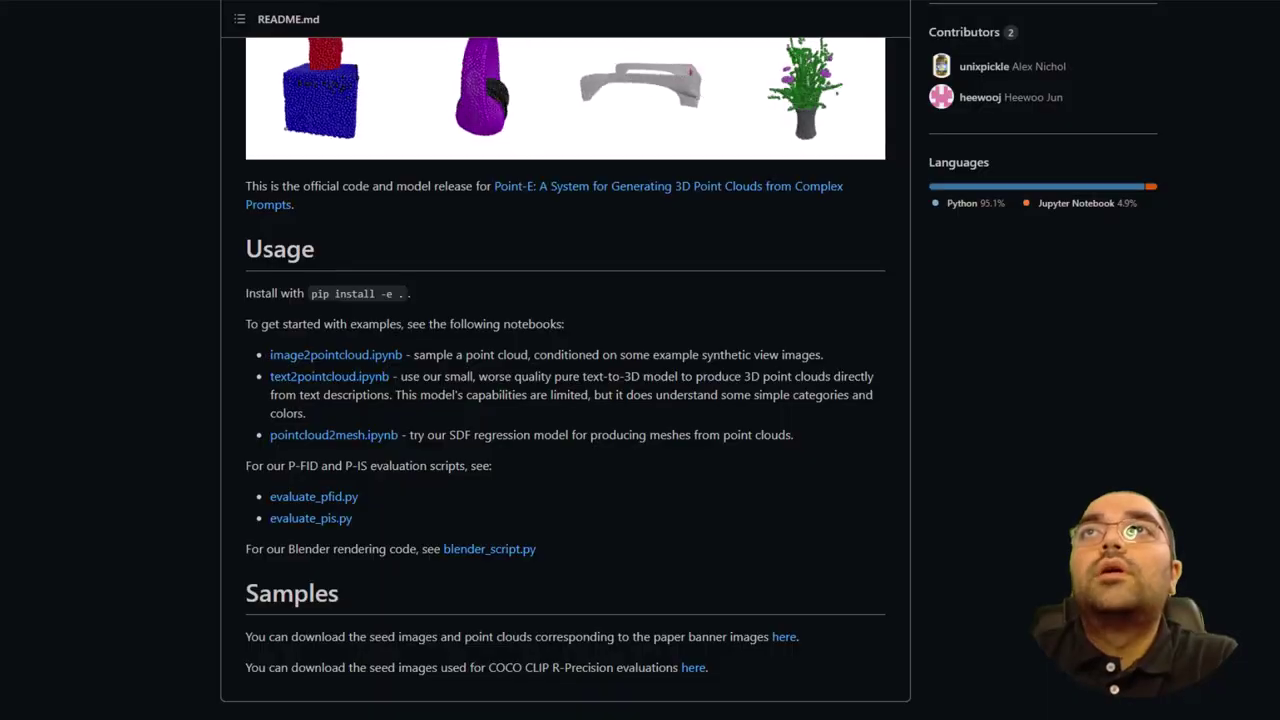
{"action": "scroll", "coordinate": [522, 303], "scroll_direction": "up", "scroll_amount": 5}
{"action": "scroll", "coordinate": [314, 240], "scroll_direction": "up", "scroll_amount": 5}
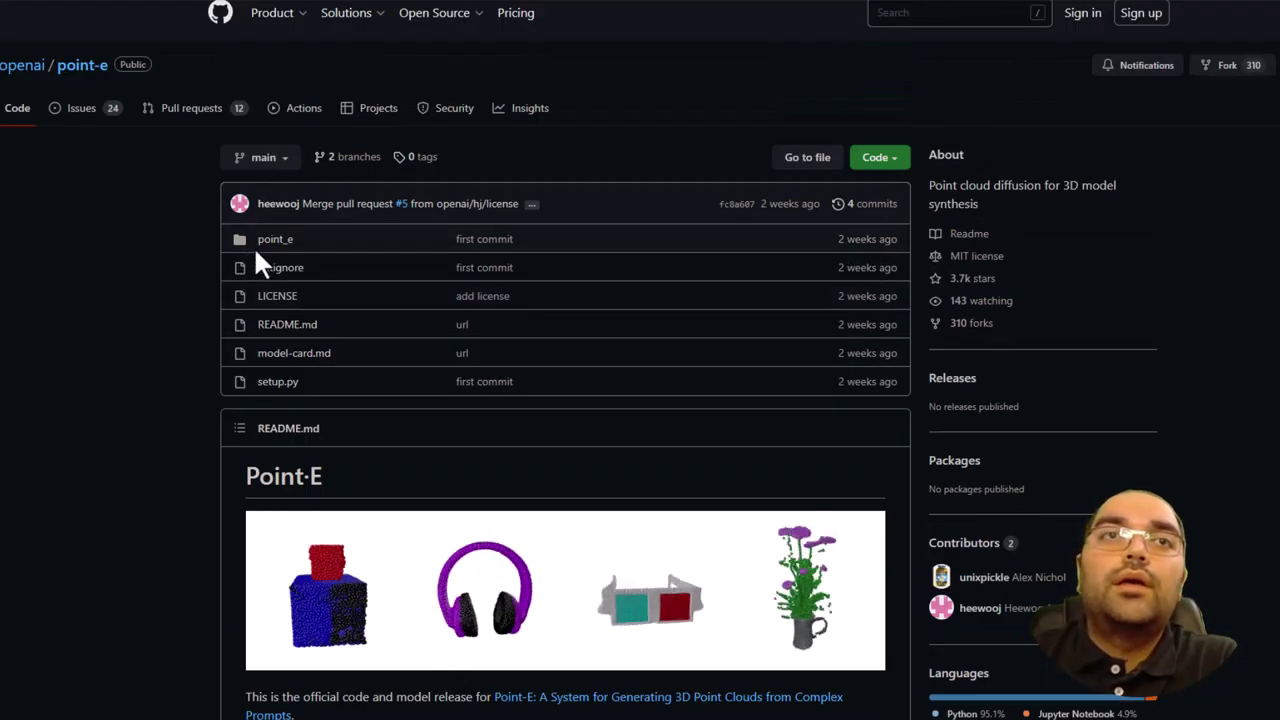
{"action": "left_click", "coordinate": [274, 239]}
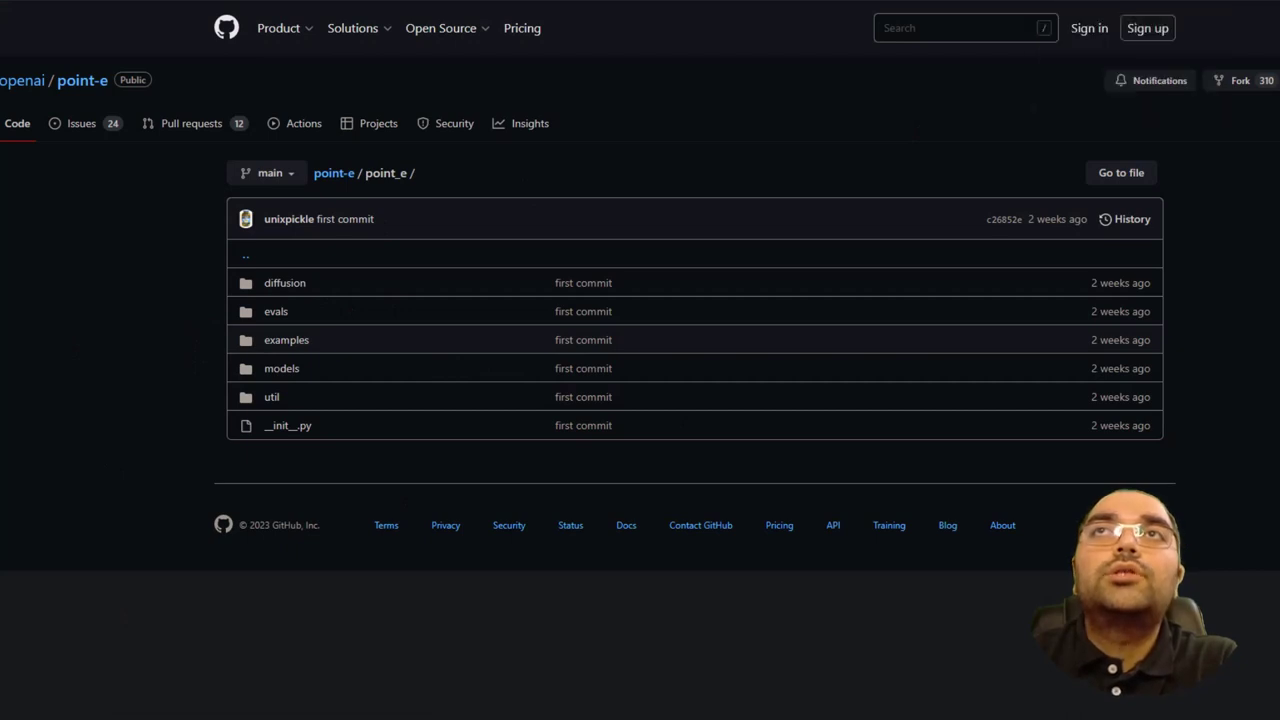
{"action": "key", "text": "ctrl+Tab"}
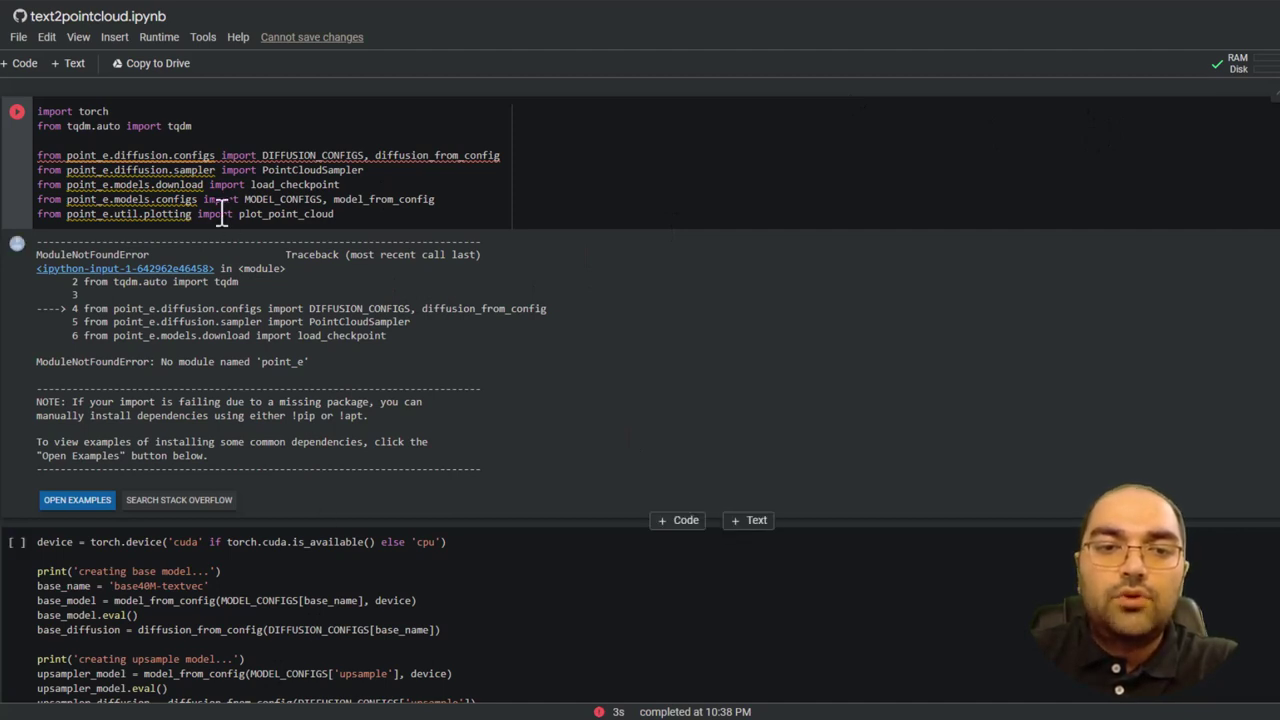
Insert a code cell, remove the extra one, and move the empty cell above the import cell
{"action": "left_click", "coordinate": [20, 63]}
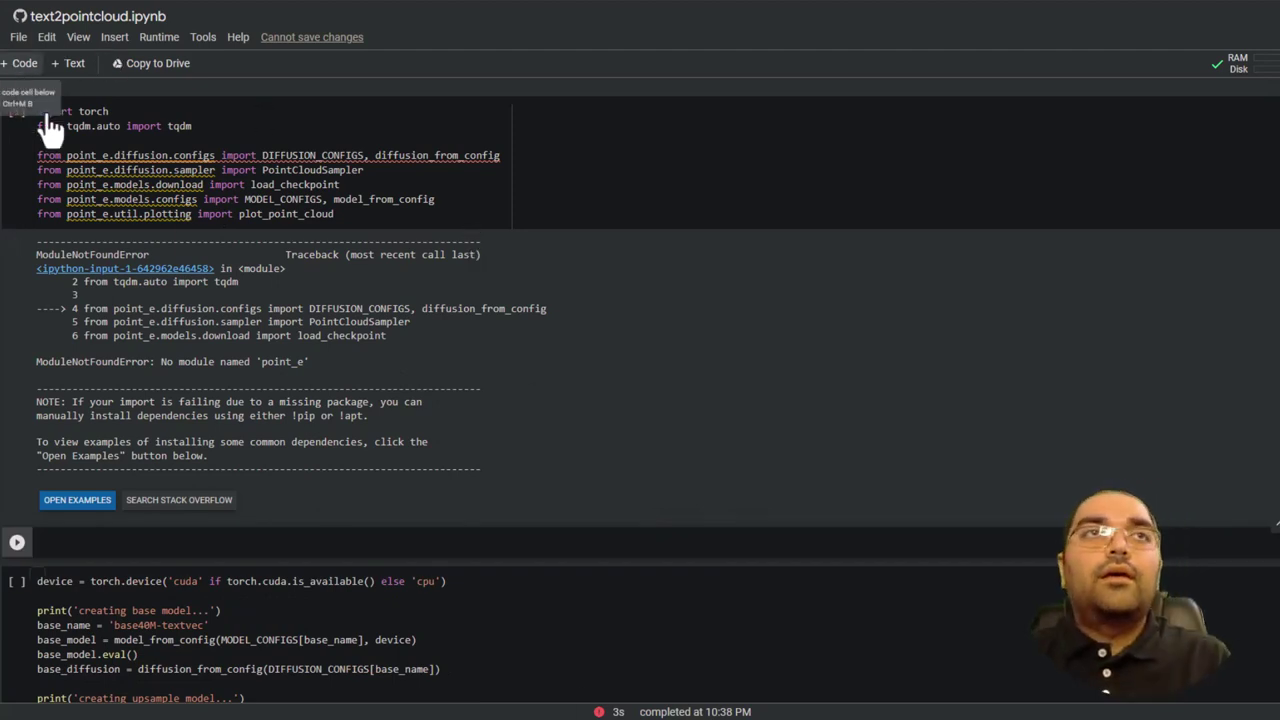
{"action": "left_click", "coordinate": [20, 63]}
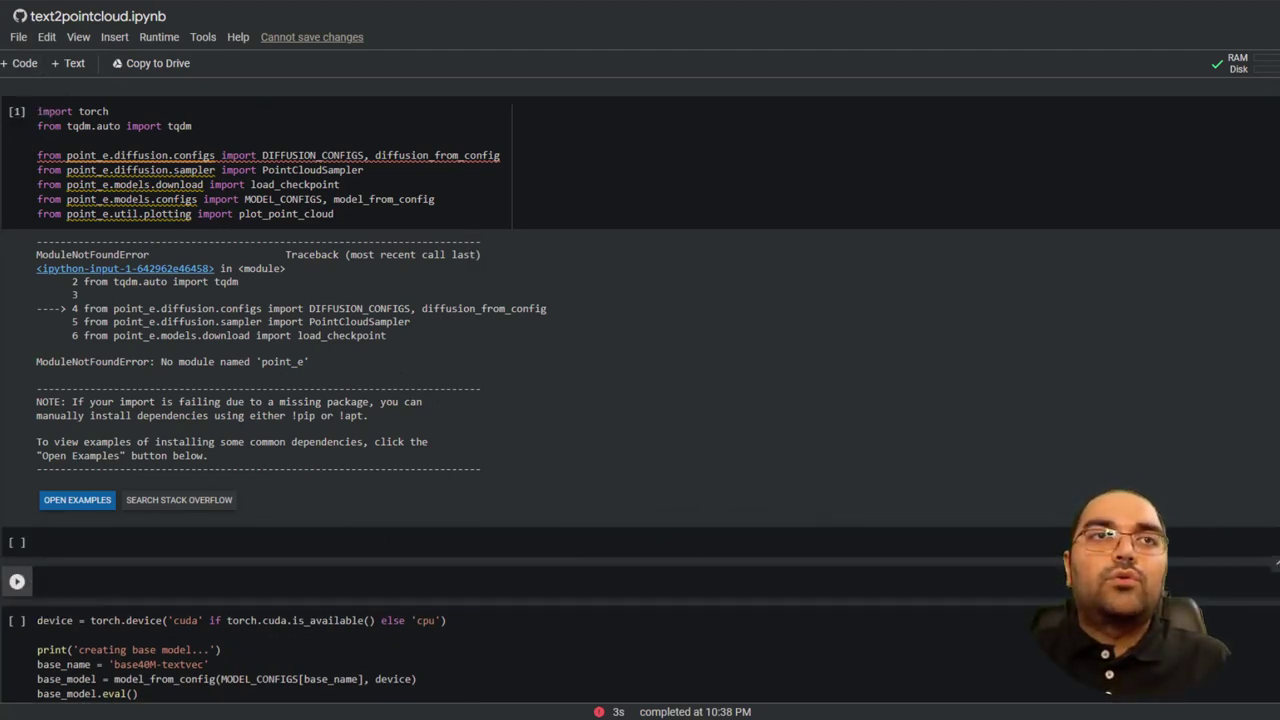
{"action": "left_click", "coordinate": [1252, 562]}
{"action": "left_click", "coordinate": [1238, 545]}
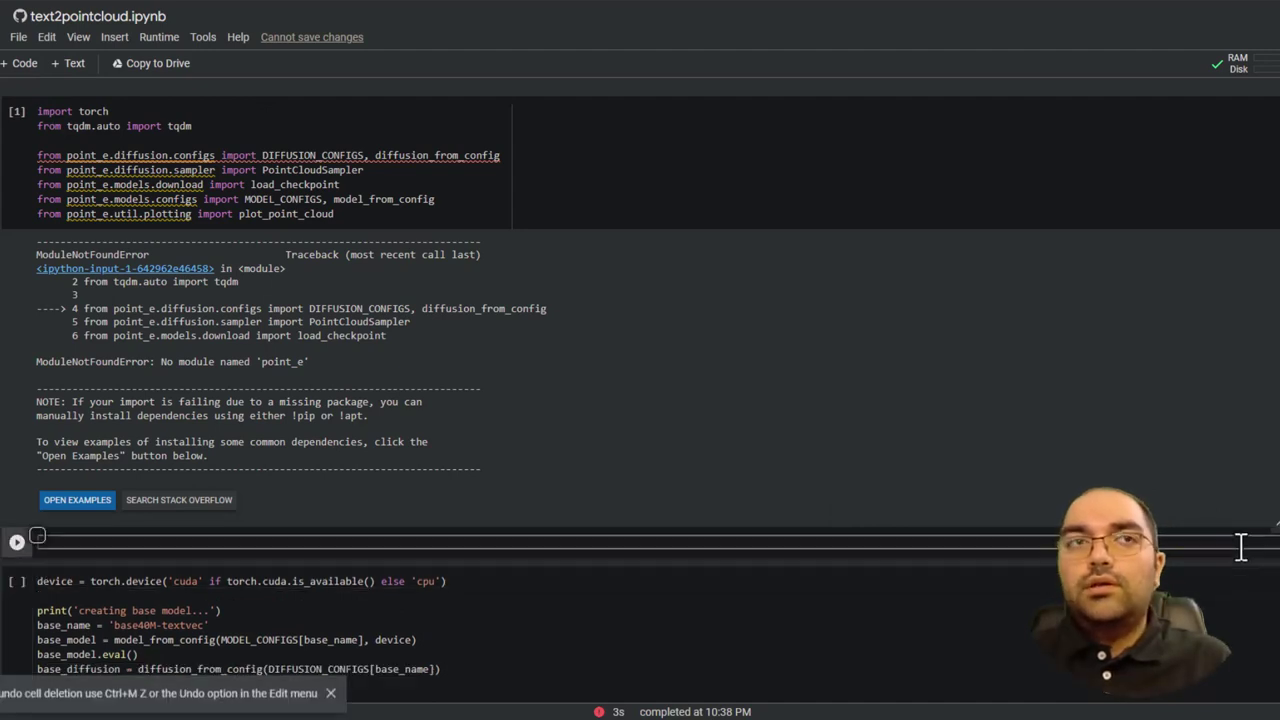
{"action": "left_click", "coordinate": [1276, 522]}
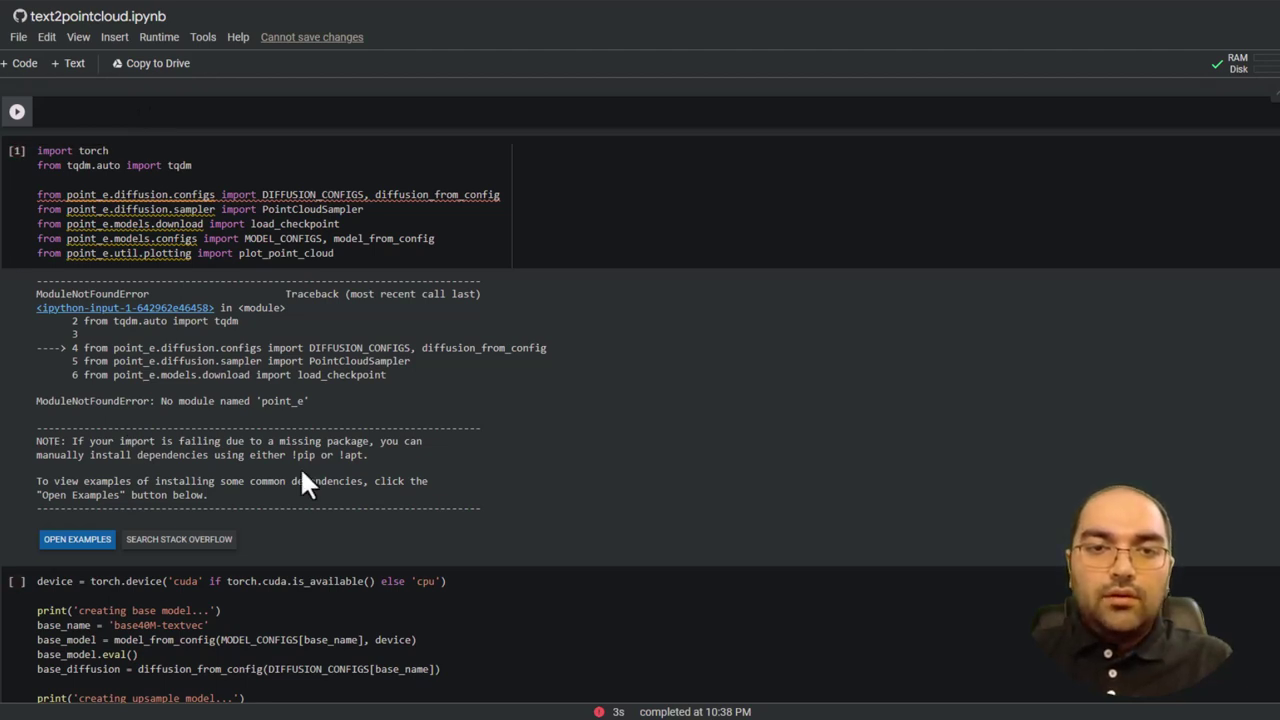
{"action": "left_click", "coordinate": [240, 112]}
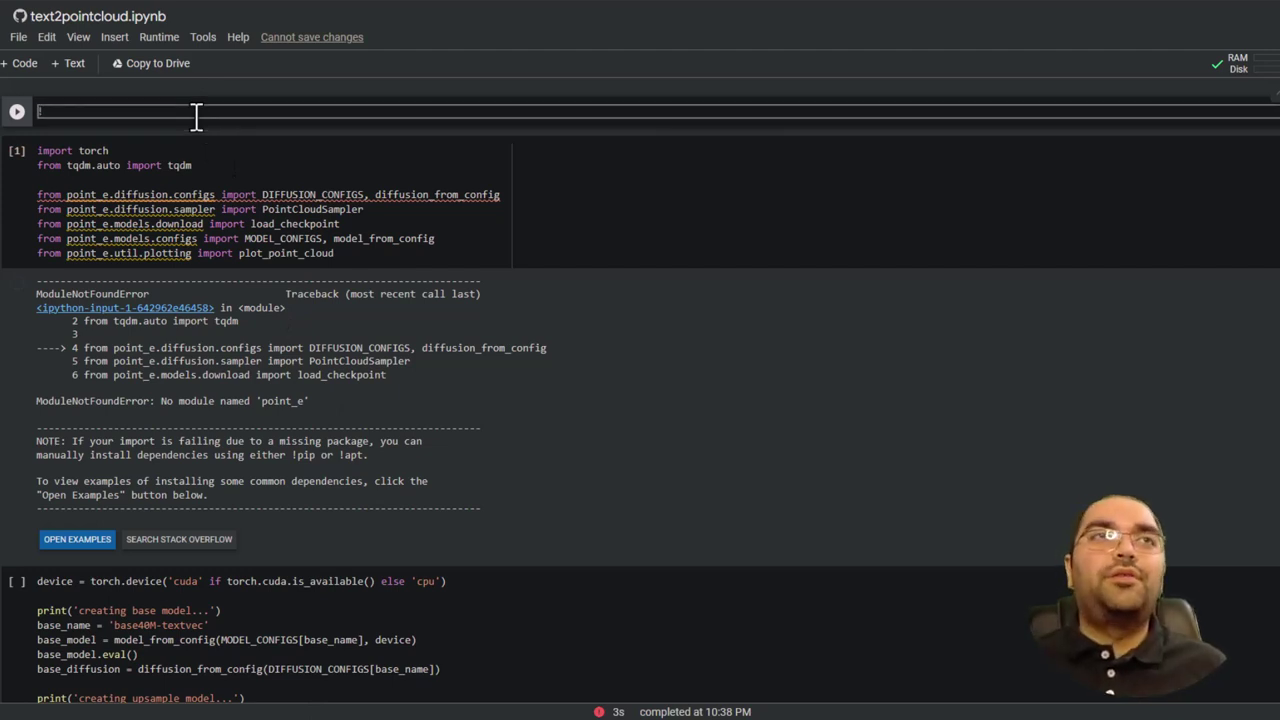
{"action": "type", "text": "! git cl"}
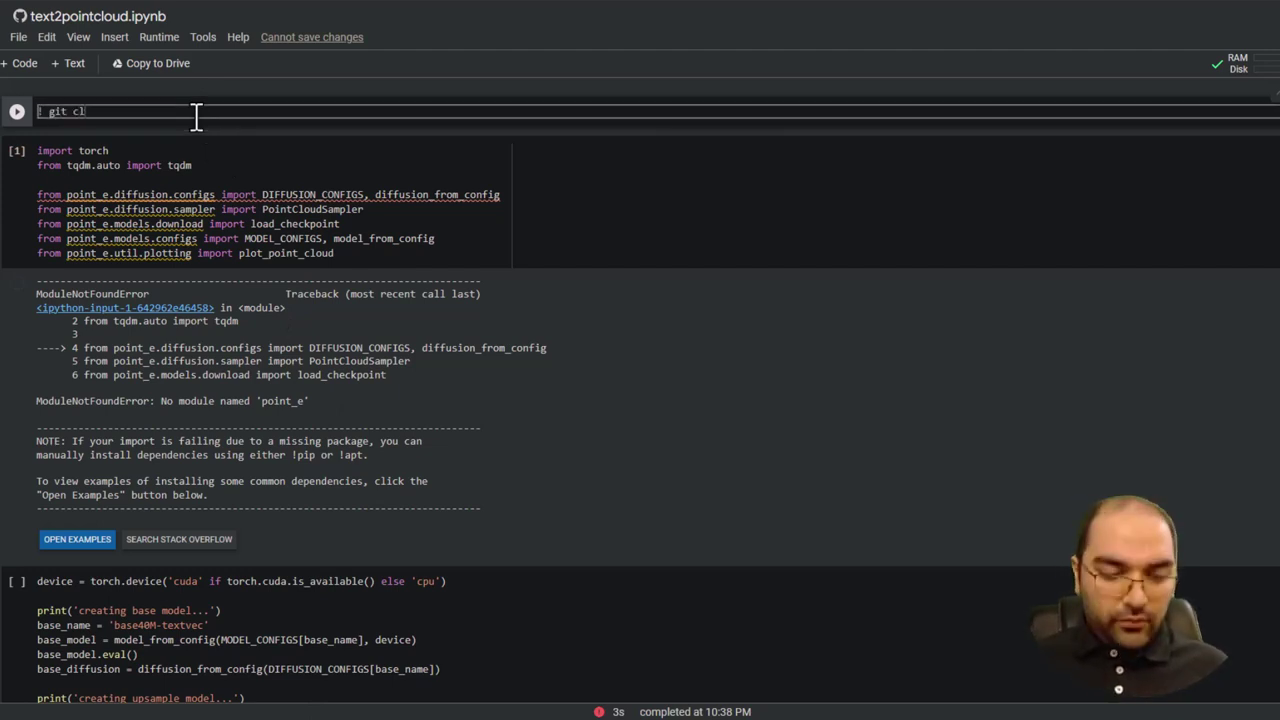
{"action": "type", "text": "one"}
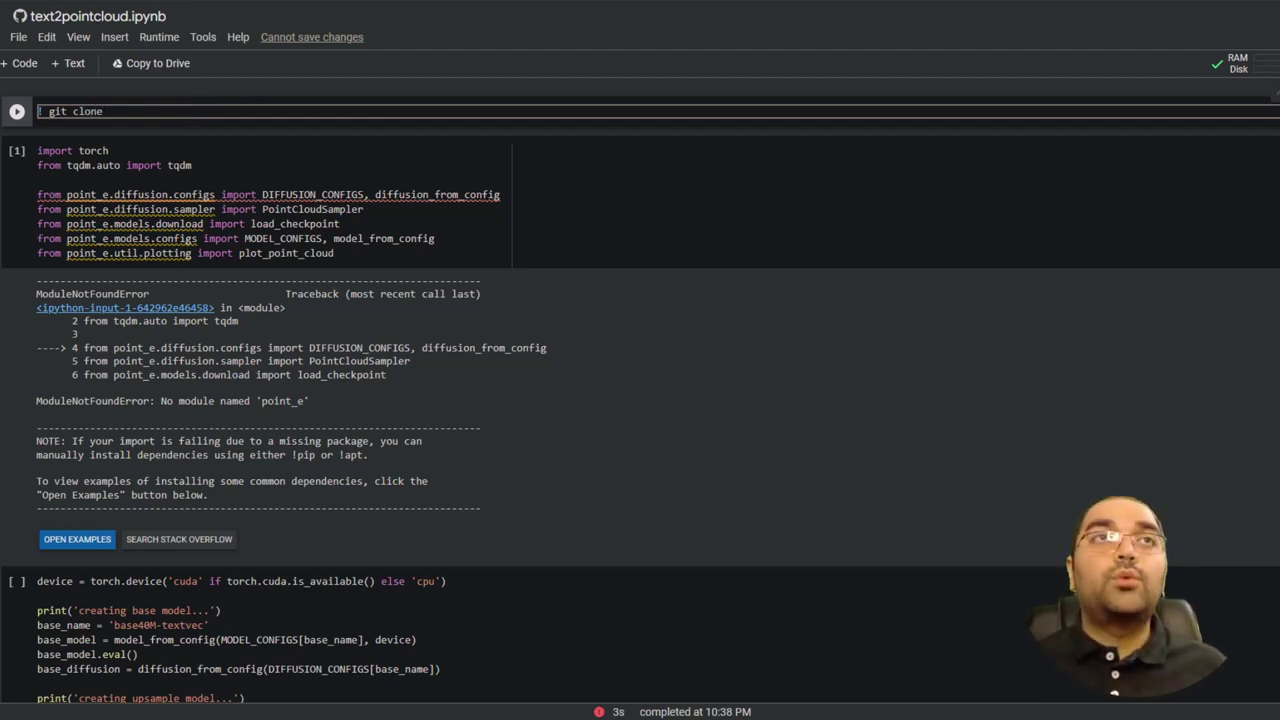
Run '!git clone' with the point-e repository URL and expand the cloned point-e folder
{"action": "key", "text": "alt+Tab"}
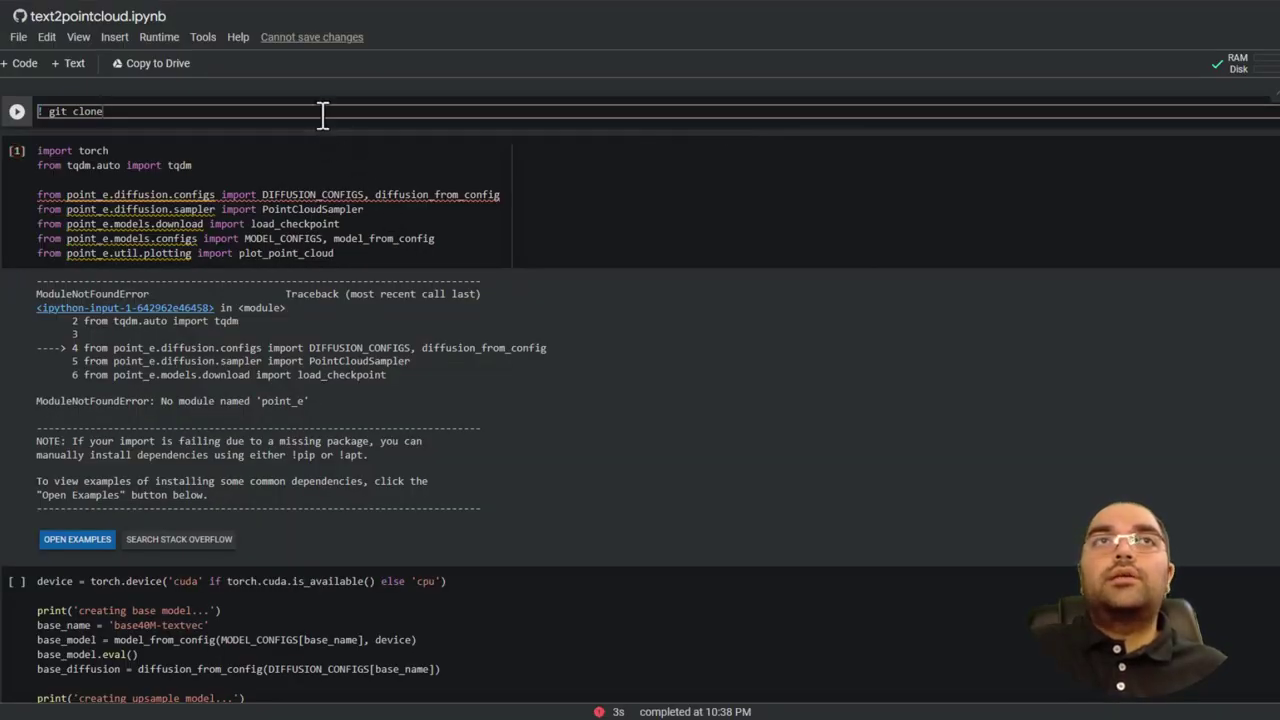
{"action": "type", "text": "https://github.com/openai/point-e"}
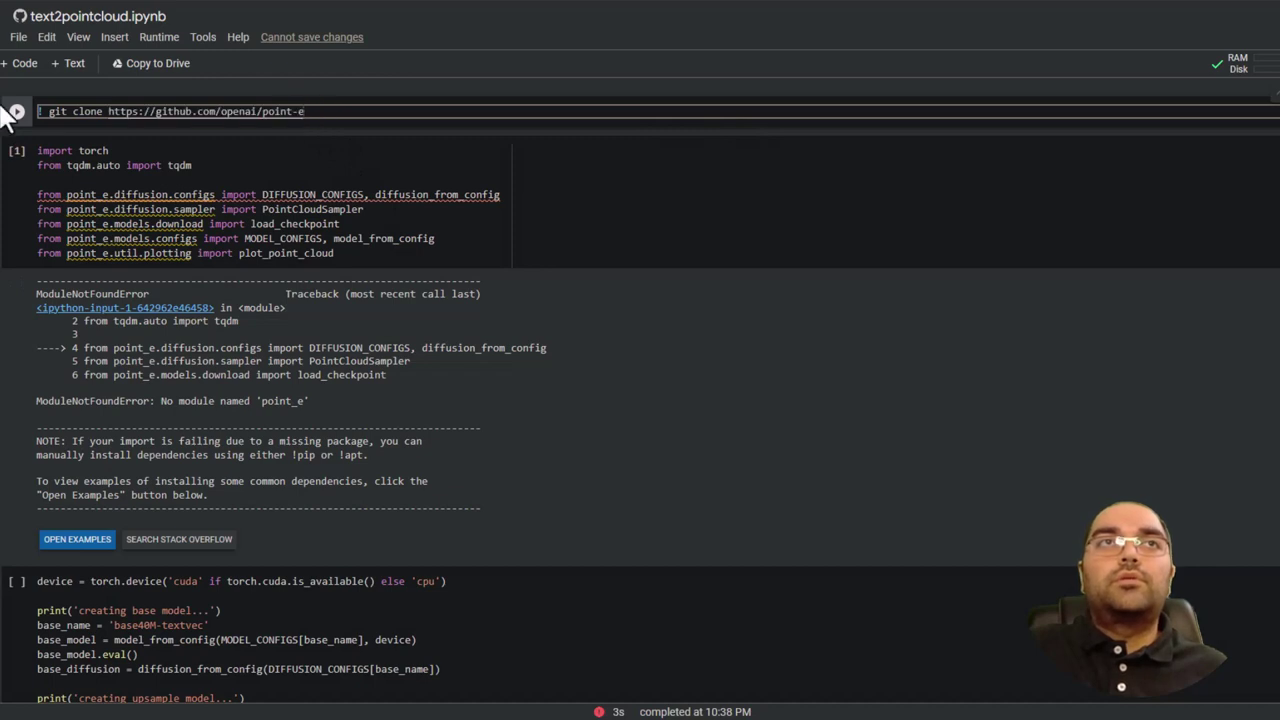
{"action": "left_click", "coordinate": [17, 111]}
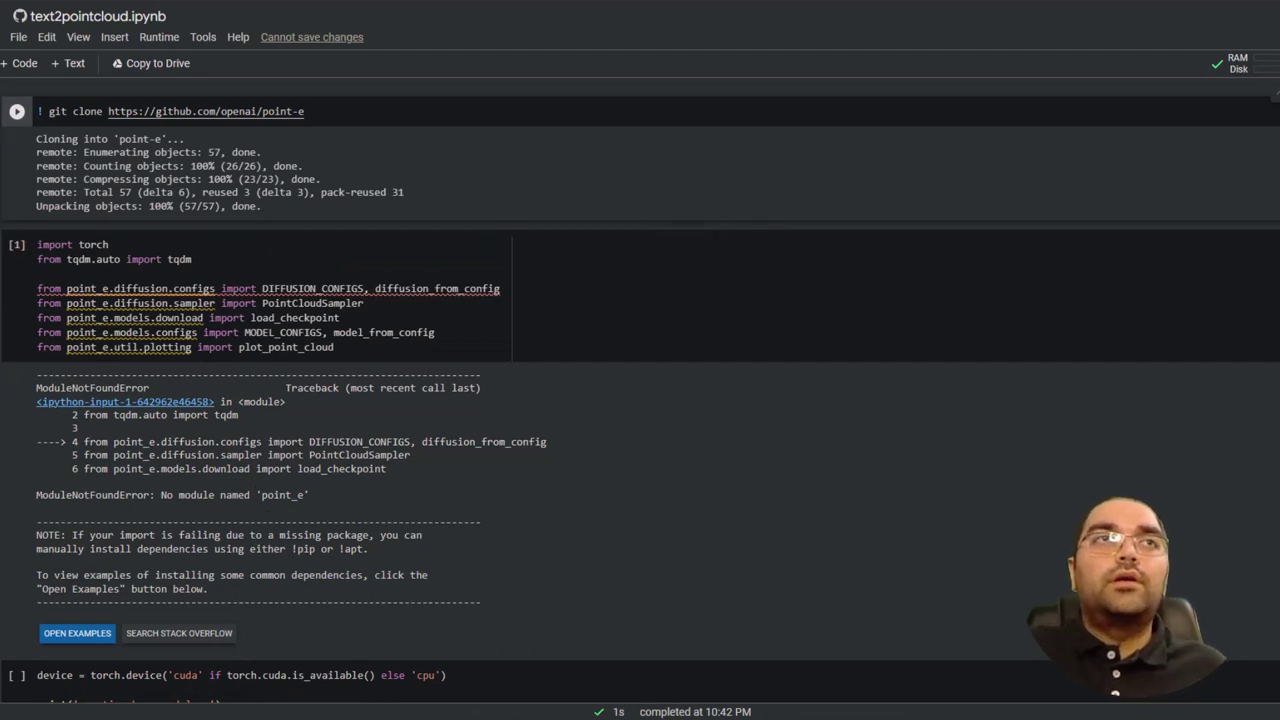
{"action": "left_click", "coordinate": [2, 205]}
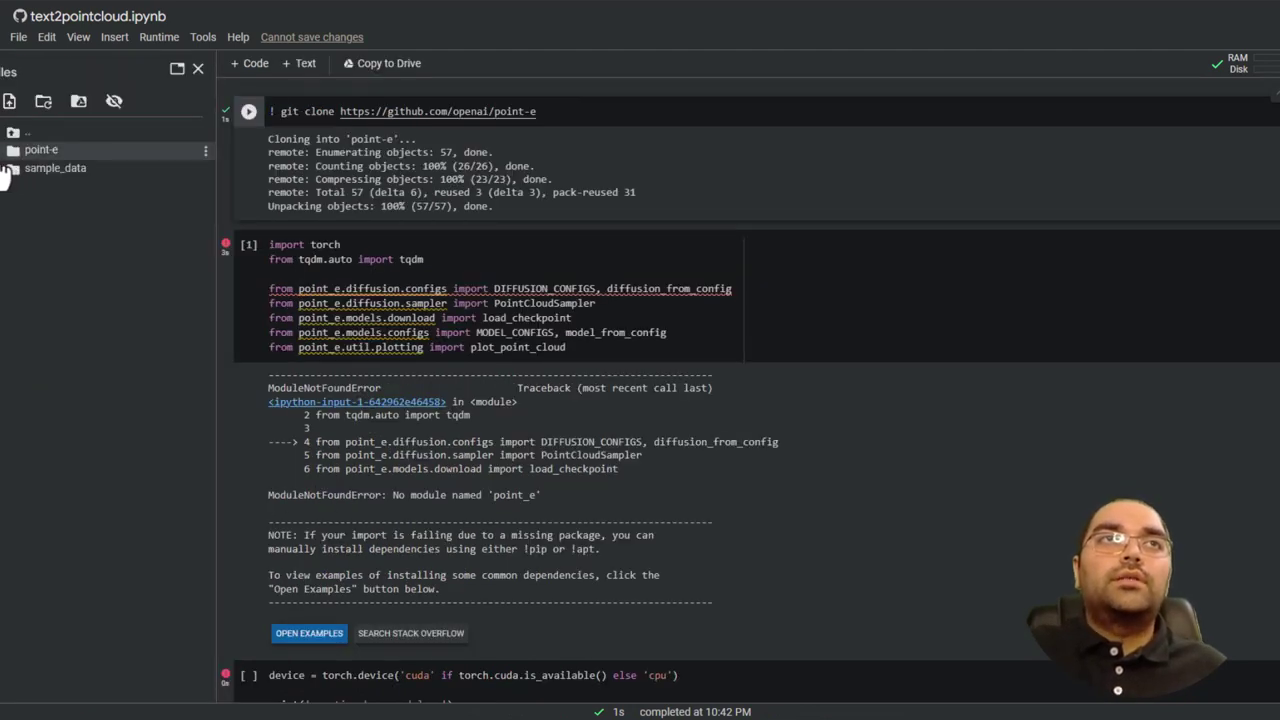
{"action": "left_click", "coordinate": [13, 150]}
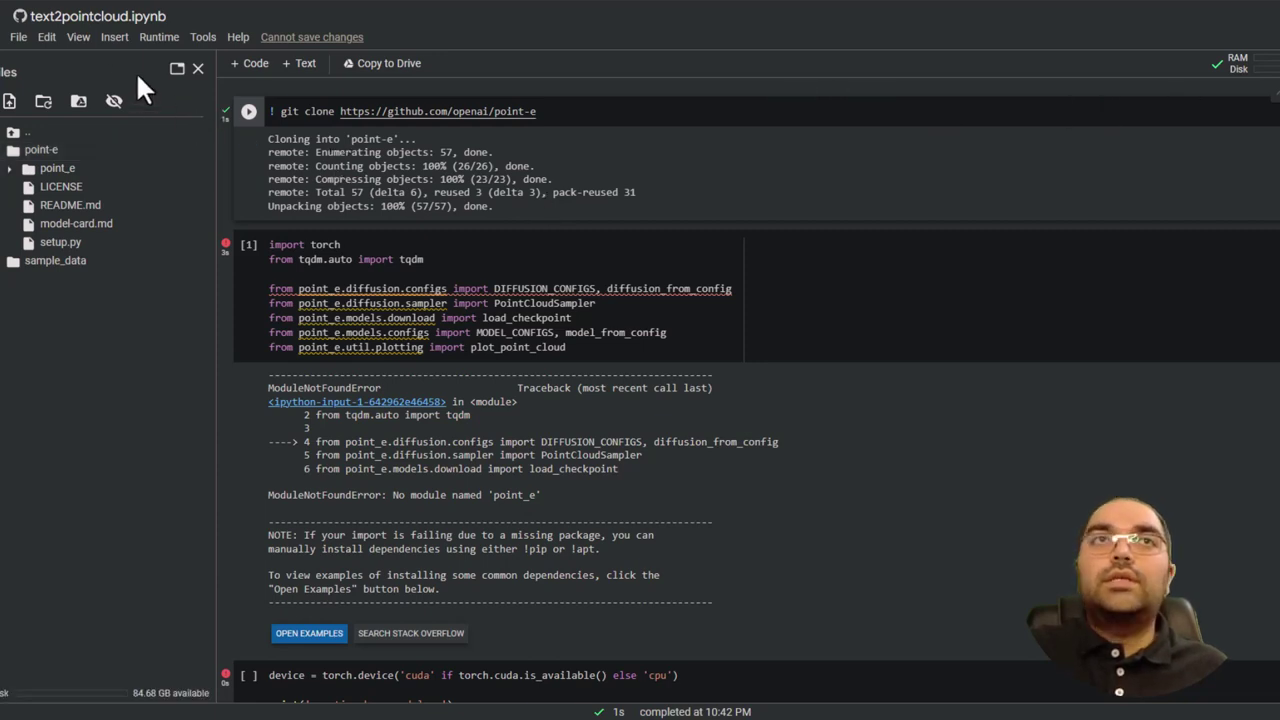
Run the failing 'pip install -e .' cell, then place an empty cell above it
{"action": "left_click", "coordinate": [249, 63]}
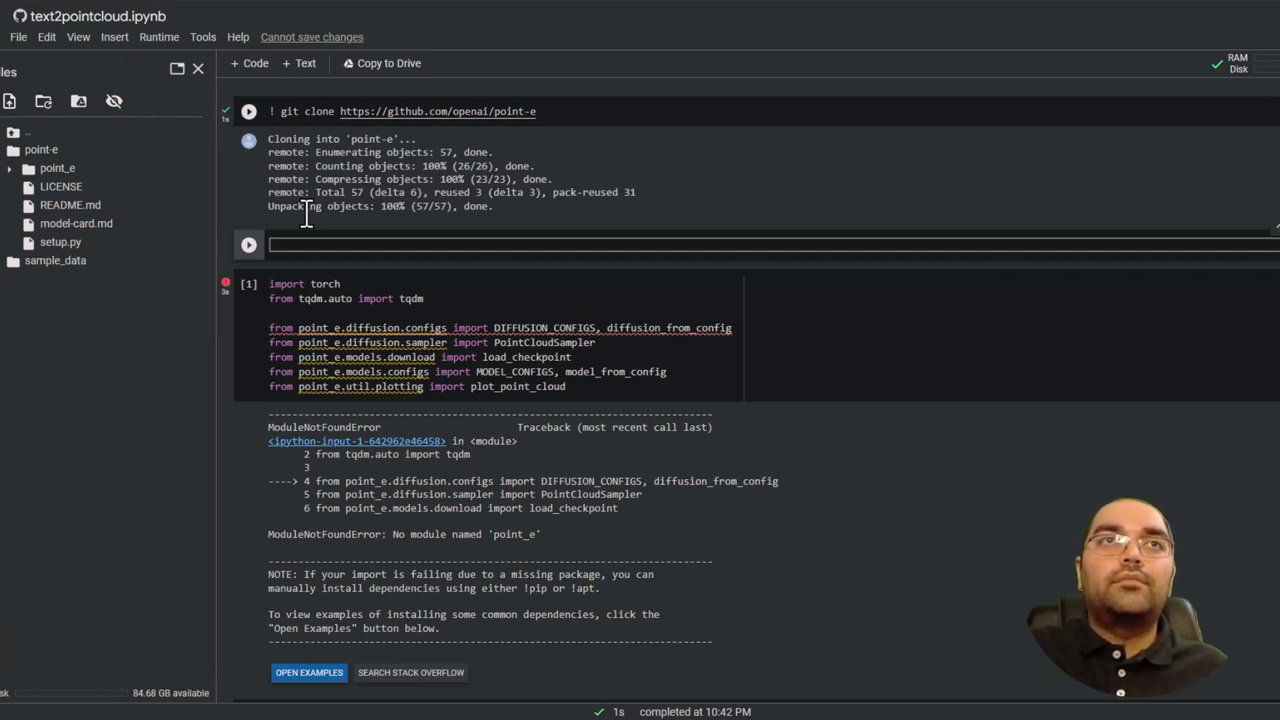
{"action": "type", "text": "pip install -e ."}
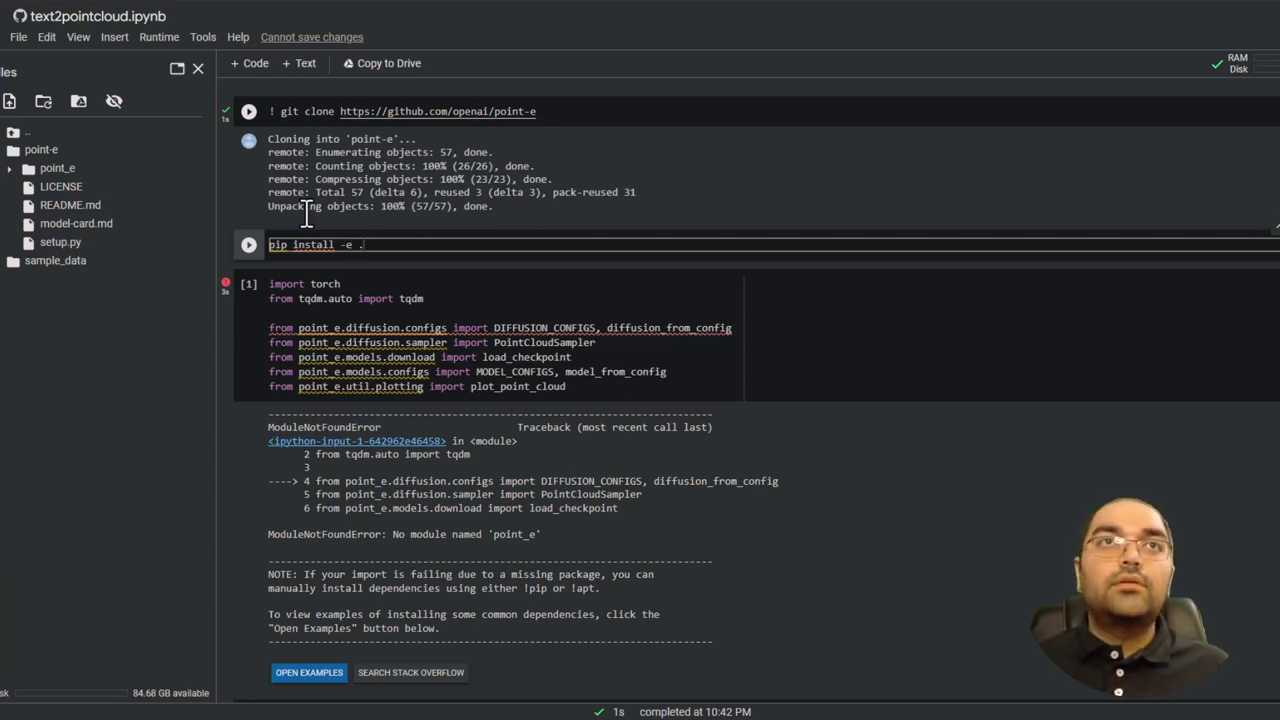
{"action": "left_click", "coordinate": [250, 245]}
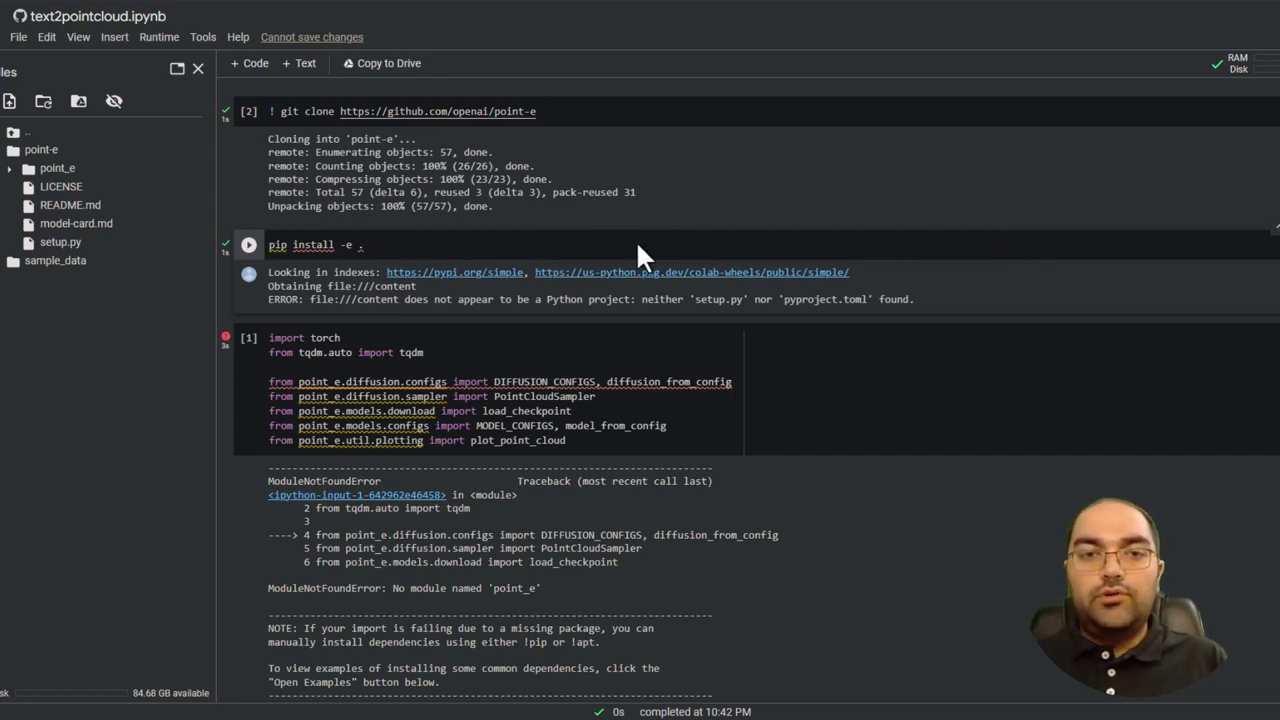
{"action": "left_click", "coordinate": [250, 63]}
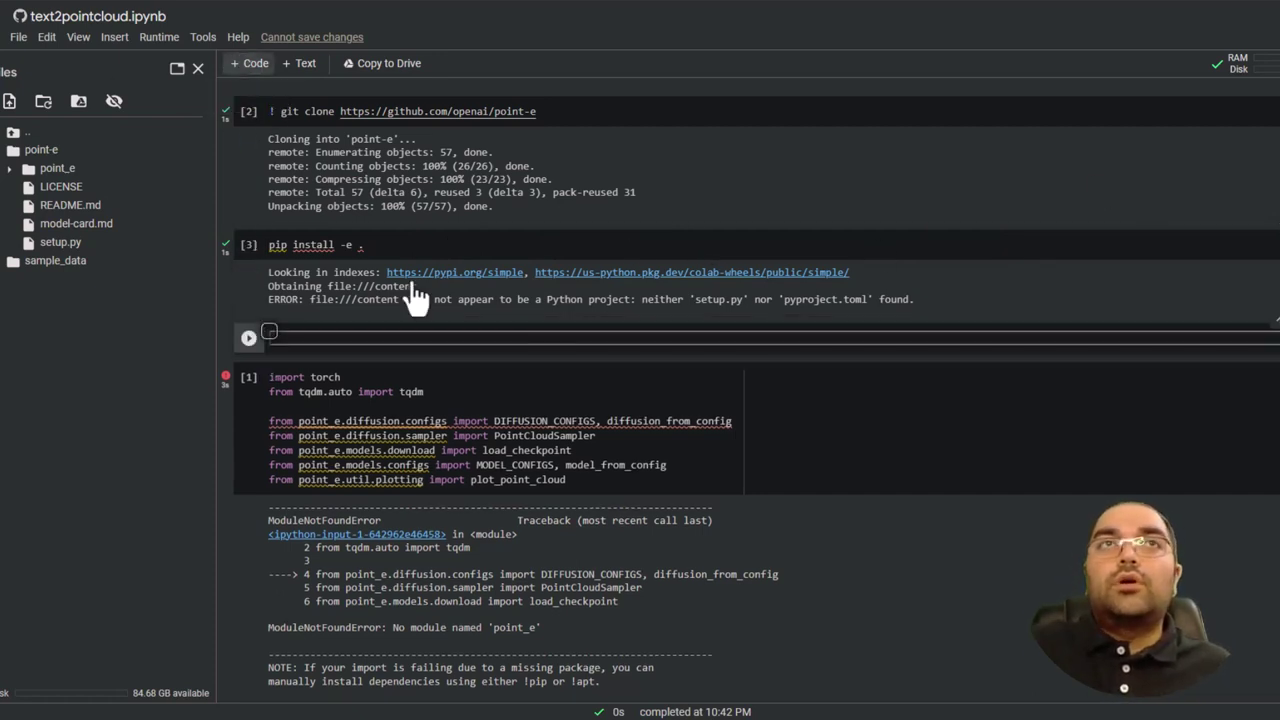
{"action": "left_click", "coordinate": [1272, 320]}
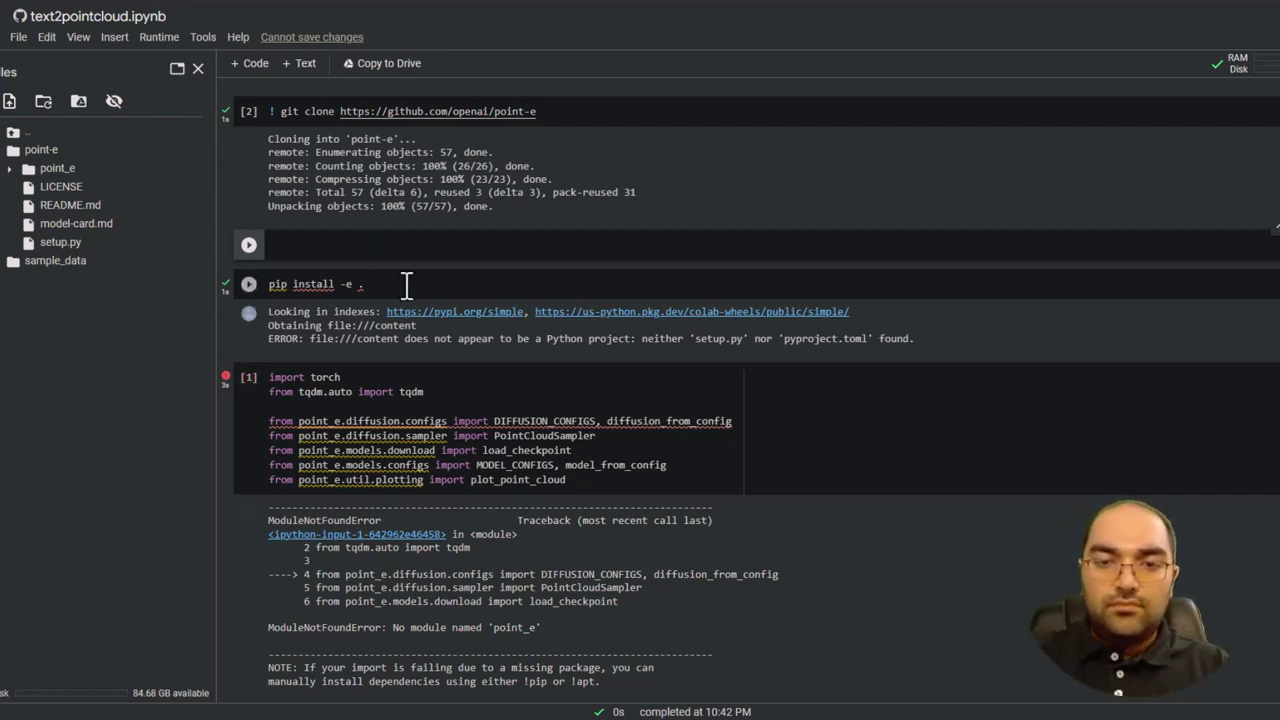
Run '%cd point-e' in the new cell, then rerun 'pip install -e .' successfully
{"action": "left_click", "coordinate": [413, 240]}
{"action": "type", "text": "%cd"}
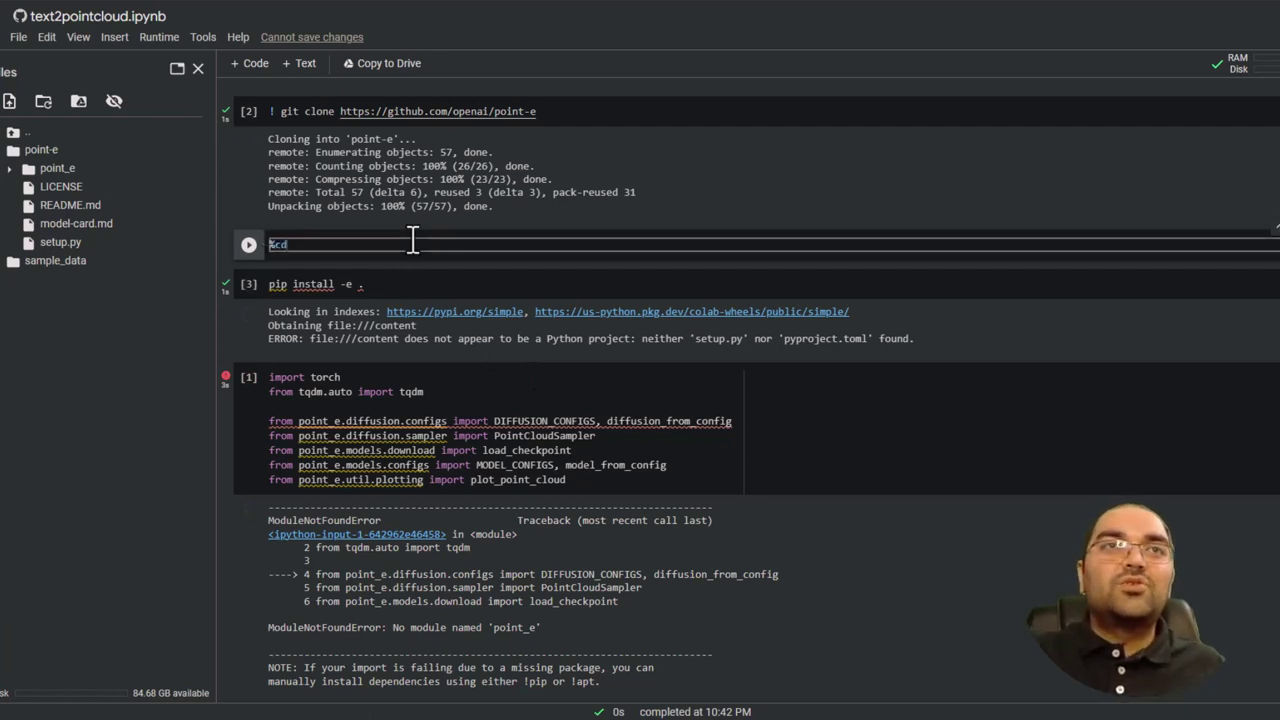
{"action": "type", "text": " point"}
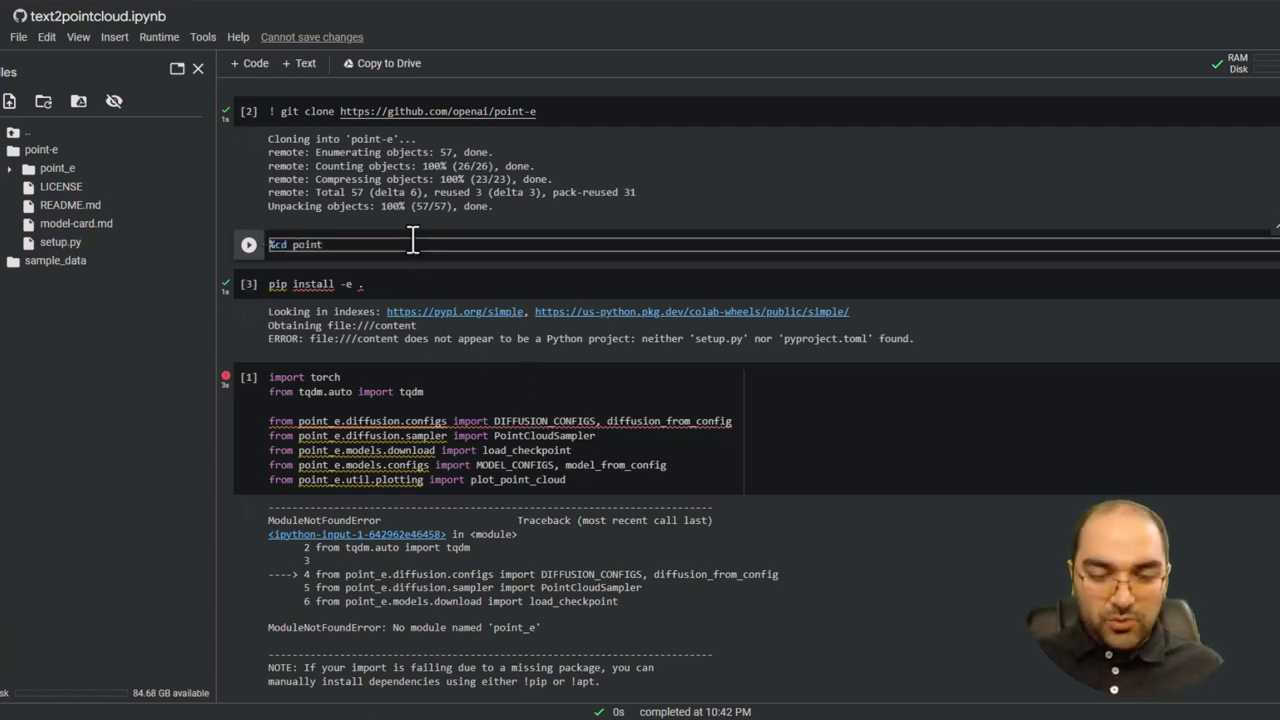
{"action": "type", "text": "-3"}
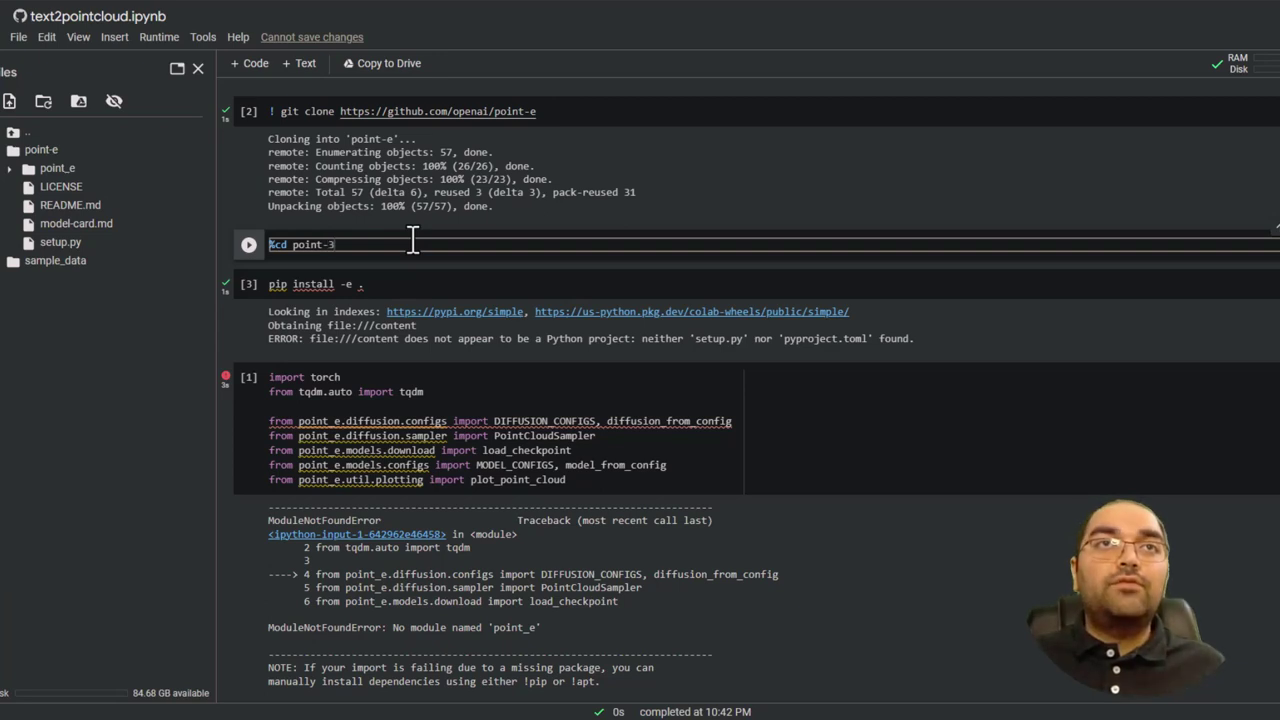
{"action": "type", "text": "e"}
{"action": "left_click", "coordinate": [249, 244]}
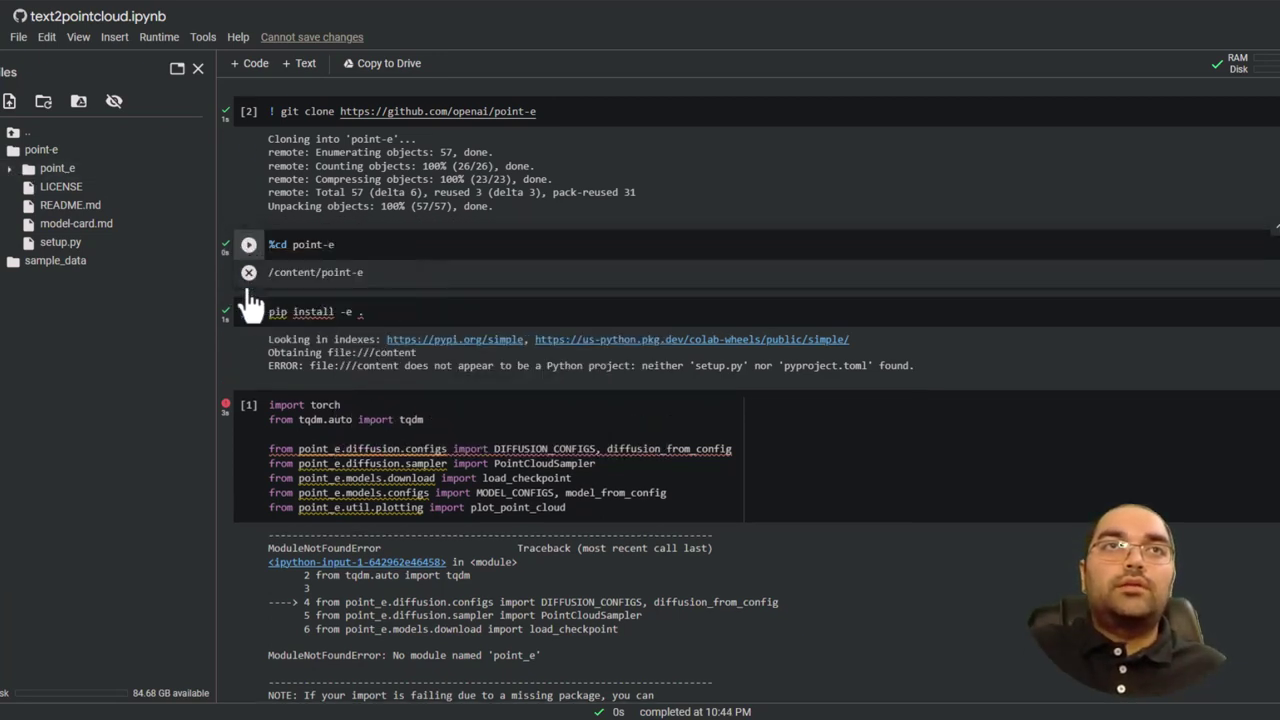
{"action": "left_click", "coordinate": [249, 312]}
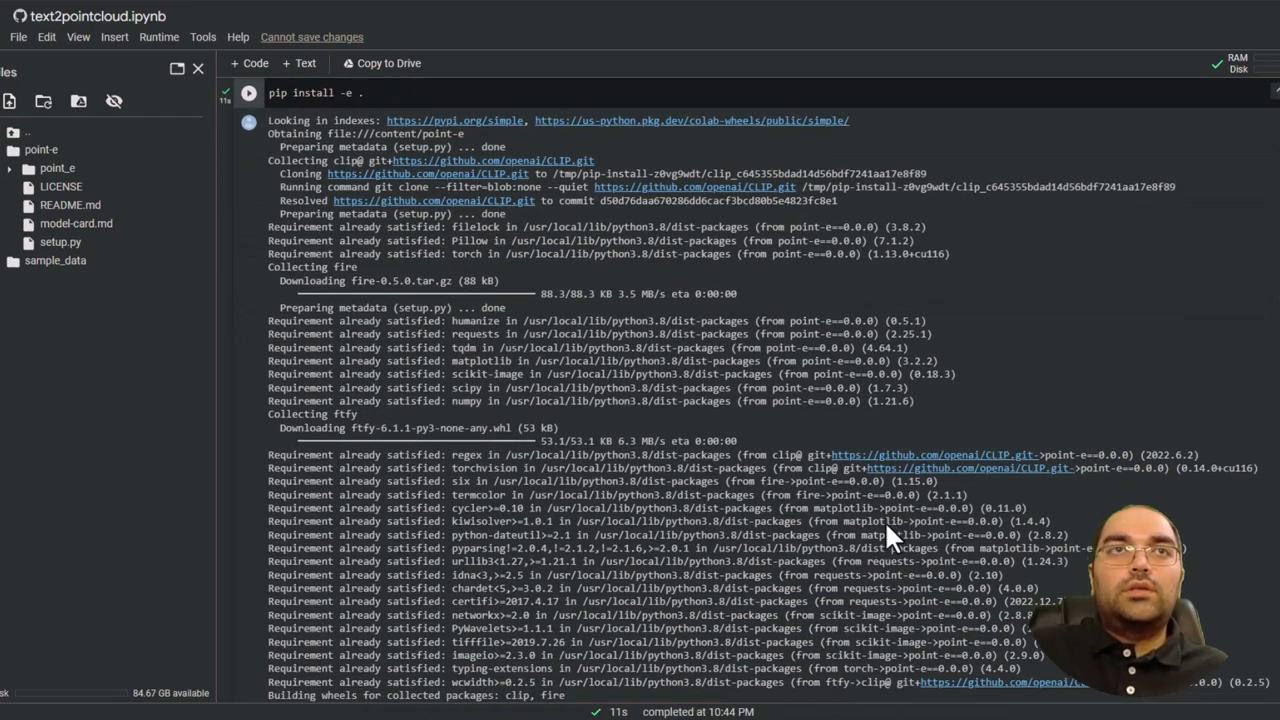
{"action": "scroll", "coordinate": [884, 520], "scroll_direction": "down", "scroll_amount": 2}
{"action": "scroll", "coordinate": [991, 553], "scroll_direction": "down", "scroll_amount": 5}
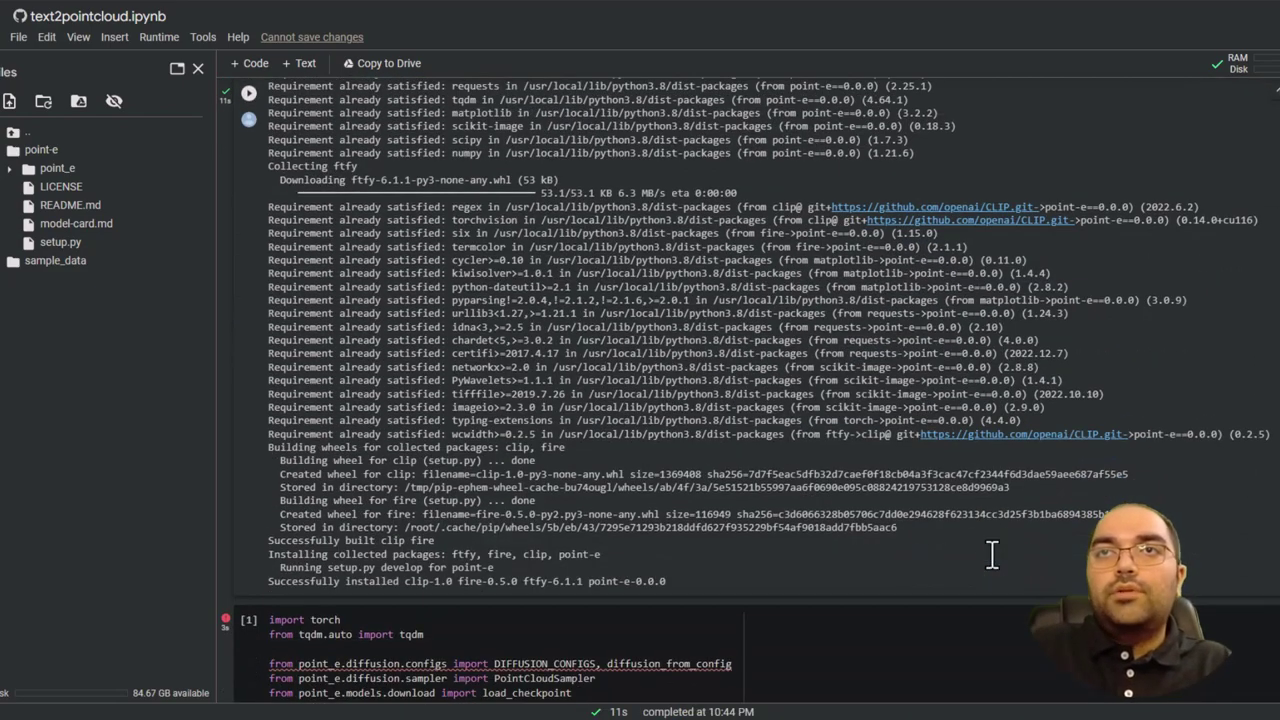
{"action": "scroll", "coordinate": [991, 553], "scroll_direction": "down", "scroll_amount": 3}
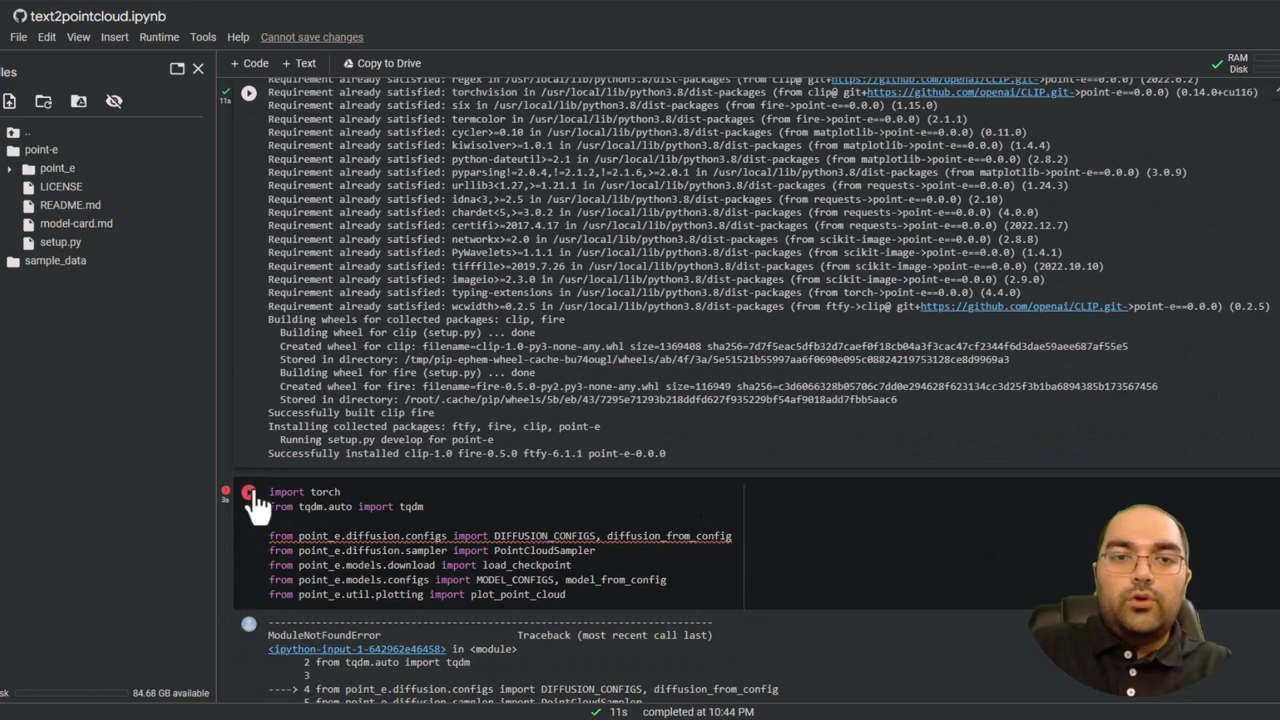
Run the import, model-creation and PointCloudSampler cells, then start sampling 'a red motorcycle'
{"action": "left_click", "coordinate": [249, 492]}
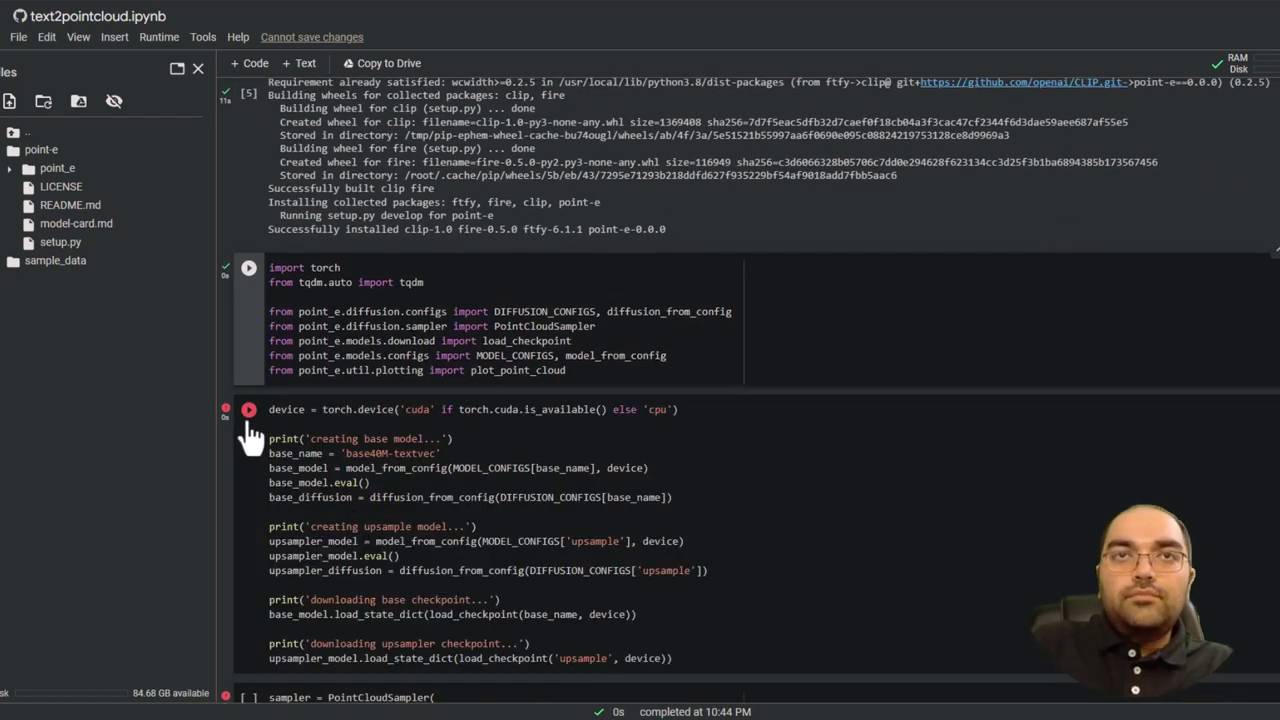
{"action": "left_click", "coordinate": [249, 409]}
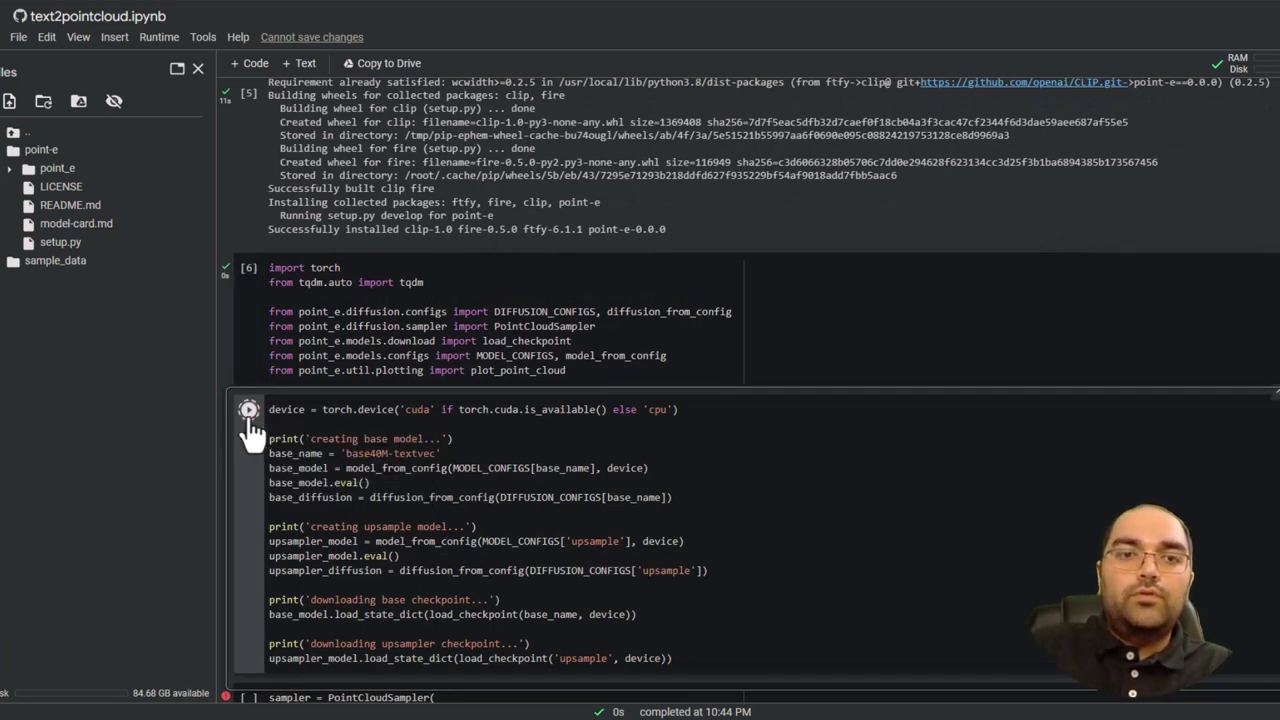
{"action": "scroll", "coordinate": [252, 432], "scroll_direction": "down", "scroll_amount": 1}
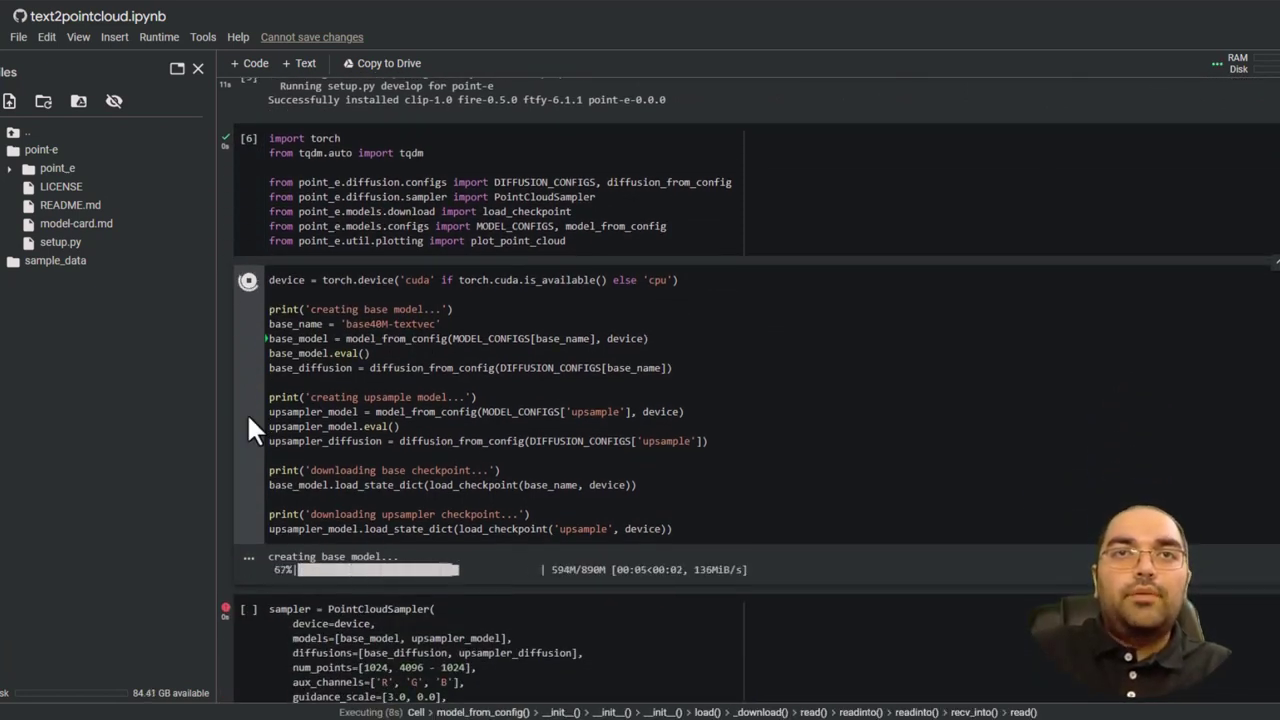
{"action": "scroll", "coordinate": [527, 507], "scroll_direction": "down", "scroll_amount": 1}
{"action": "scroll", "coordinate": [500, 450], "scroll_direction": "down", "scroll_amount": 1}
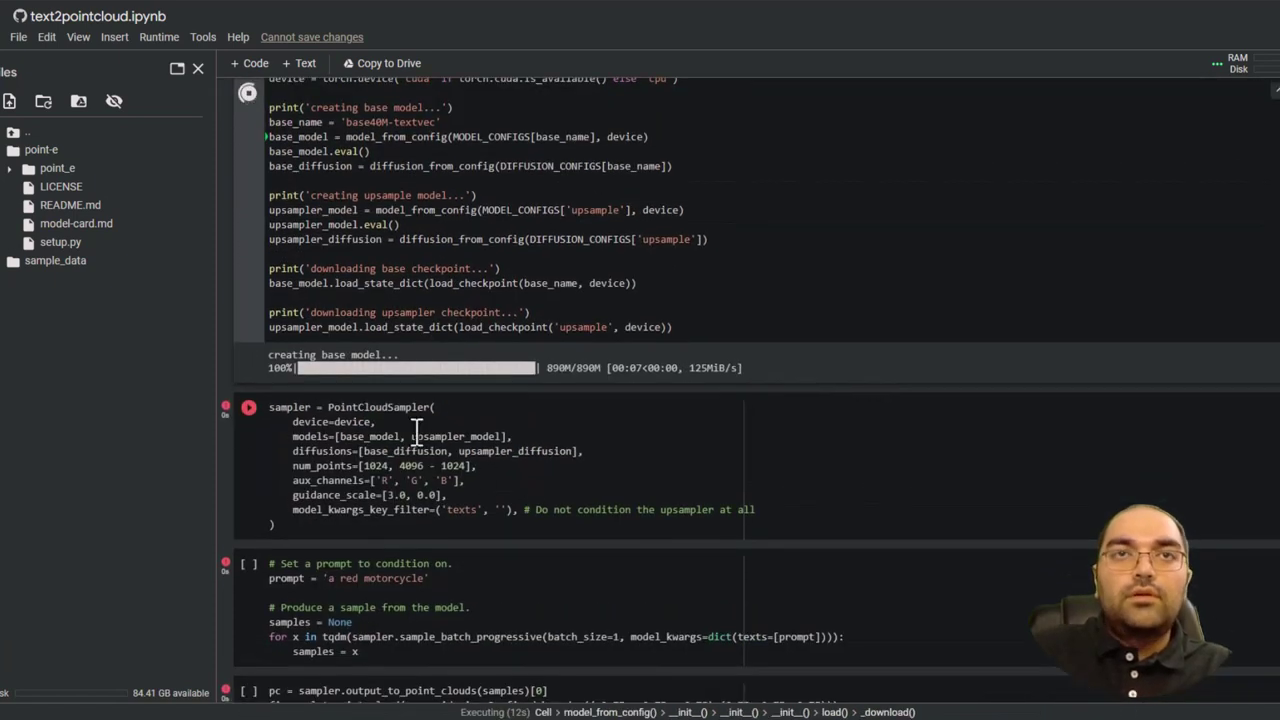
{"action": "scroll", "coordinate": [400, 400], "scroll_direction": "down", "scroll_amount": 2}
{"action": "left_click", "coordinate": [249, 336]}
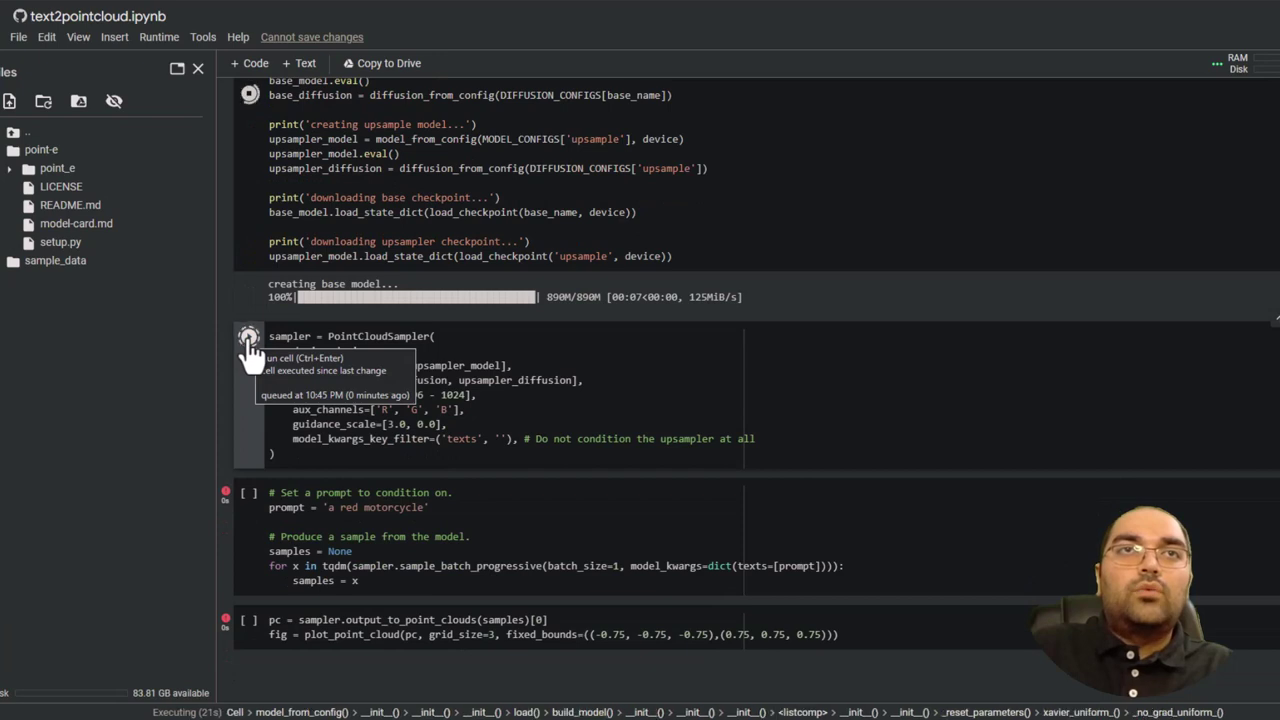
{"action": "scroll", "coordinate": [300, 400], "scroll_direction": "down", "scroll_amount": 2}
{"action": "scroll", "coordinate": [320, 380], "scroll_direction": "down", "scroll_amount": 1}
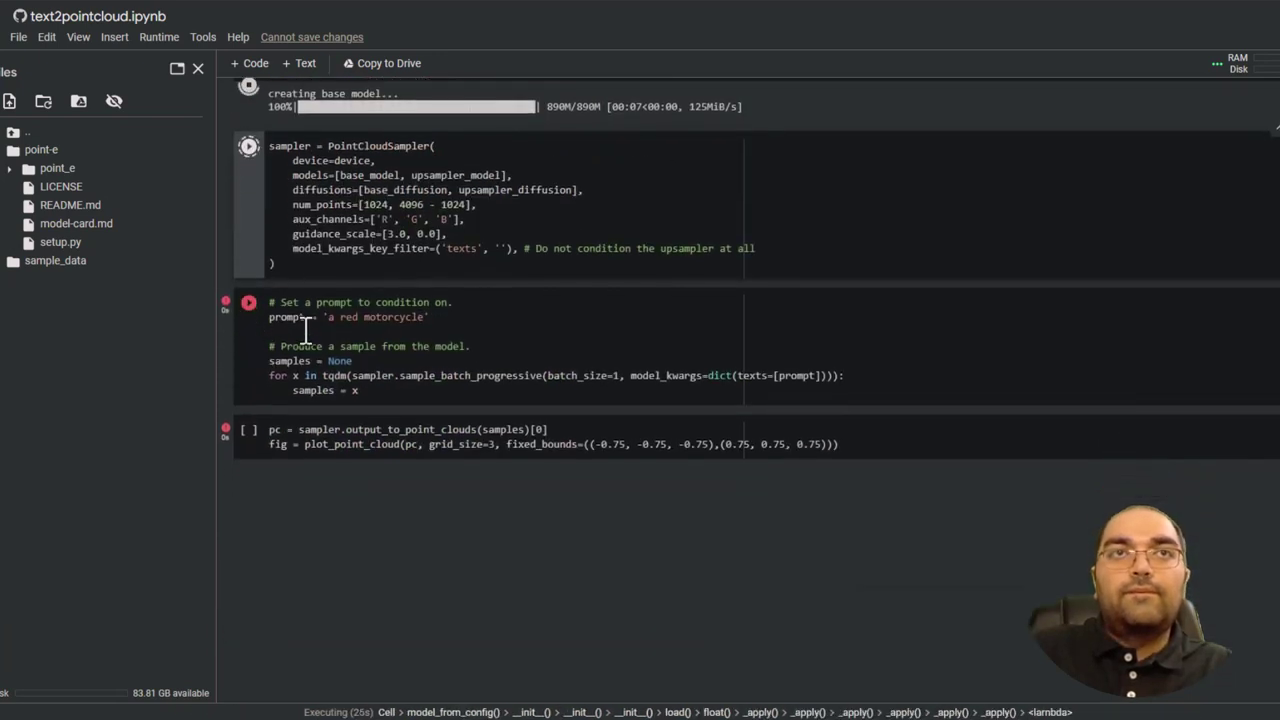
{"action": "scroll", "coordinate": [340, 338], "scroll_direction": "down", "scroll_amount": 1}
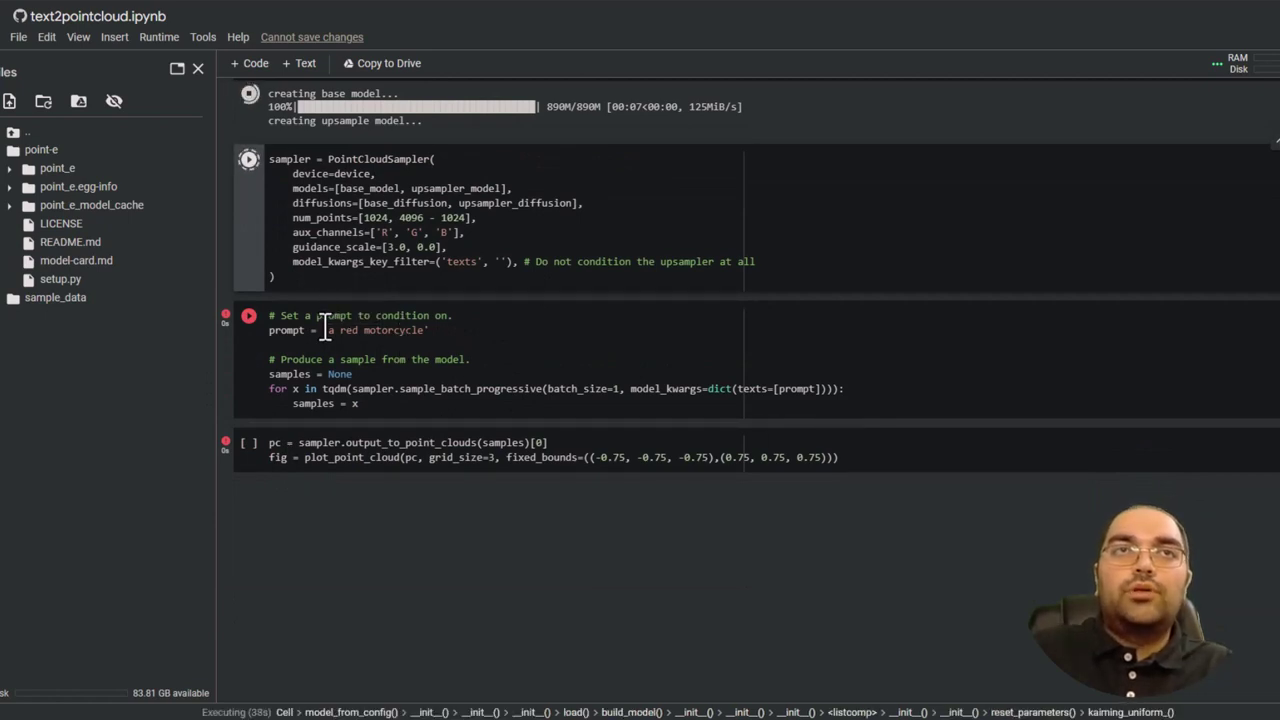
{"action": "scroll", "coordinate": [358, 248], "scroll_direction": "up", "scroll_amount": 2}
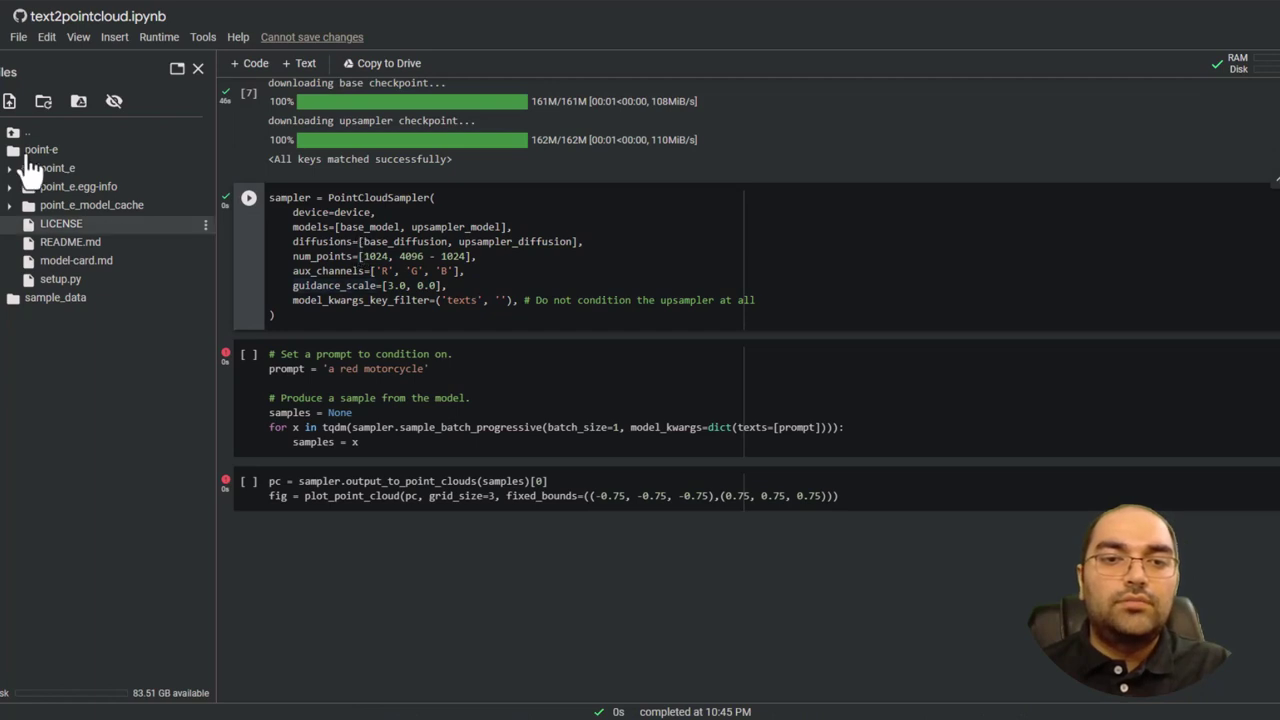
{"action": "left_click", "coordinate": [248, 355]}
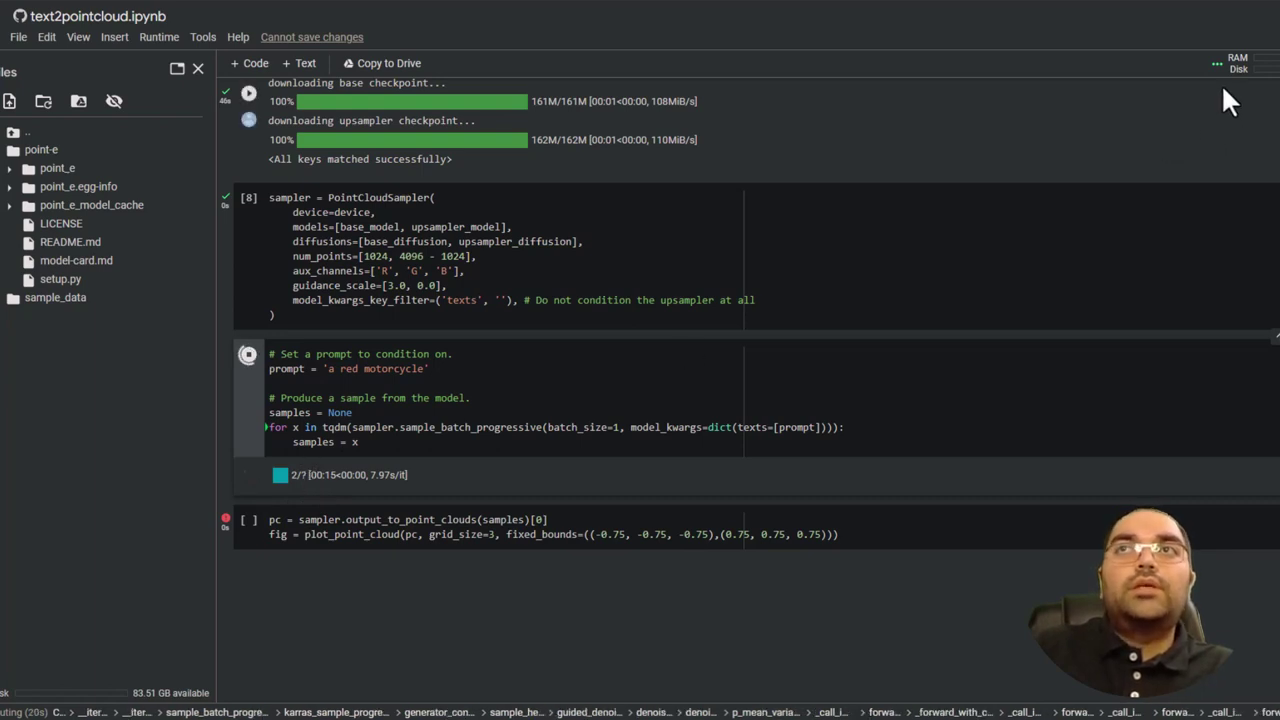
Check RAM/Disk usage, then set the runtime's hardware accelerator to GPU and save
{"action": "mouse_move", "coordinate": [1236, 63]}
{"action": "left_click", "coordinate": [1248, 80]}
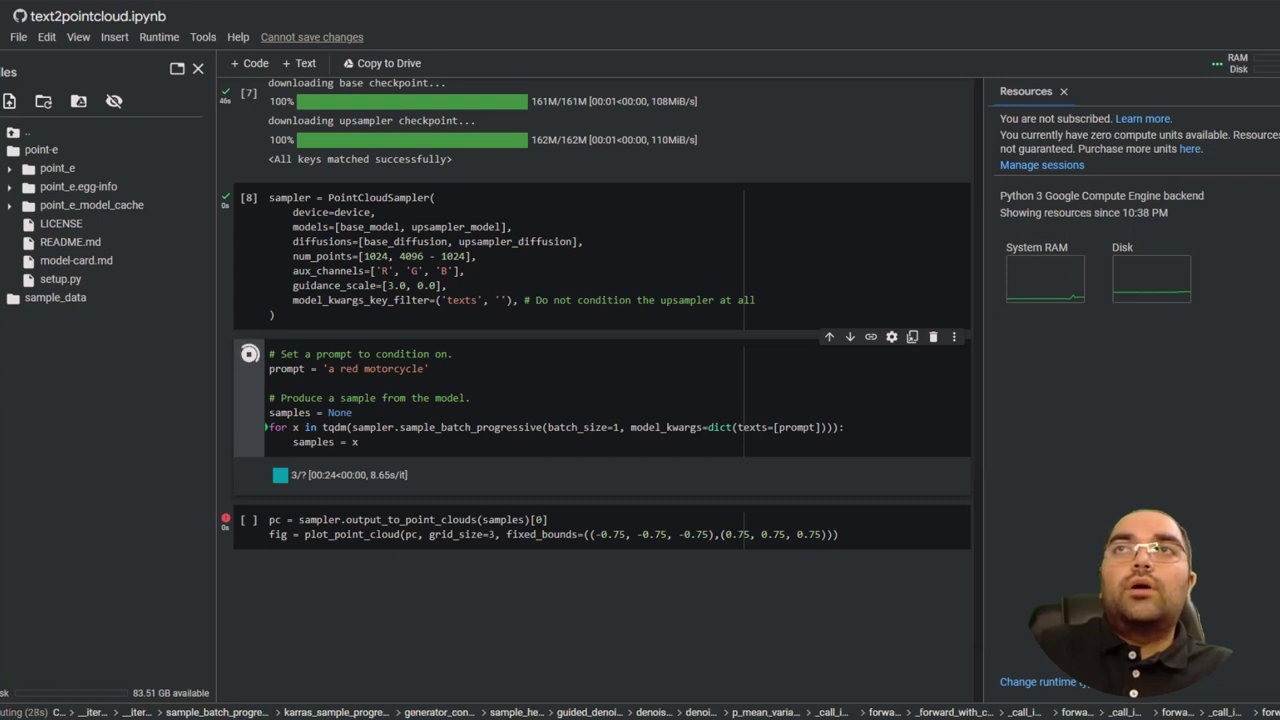
{"action": "left_click", "coordinate": [159, 37]}
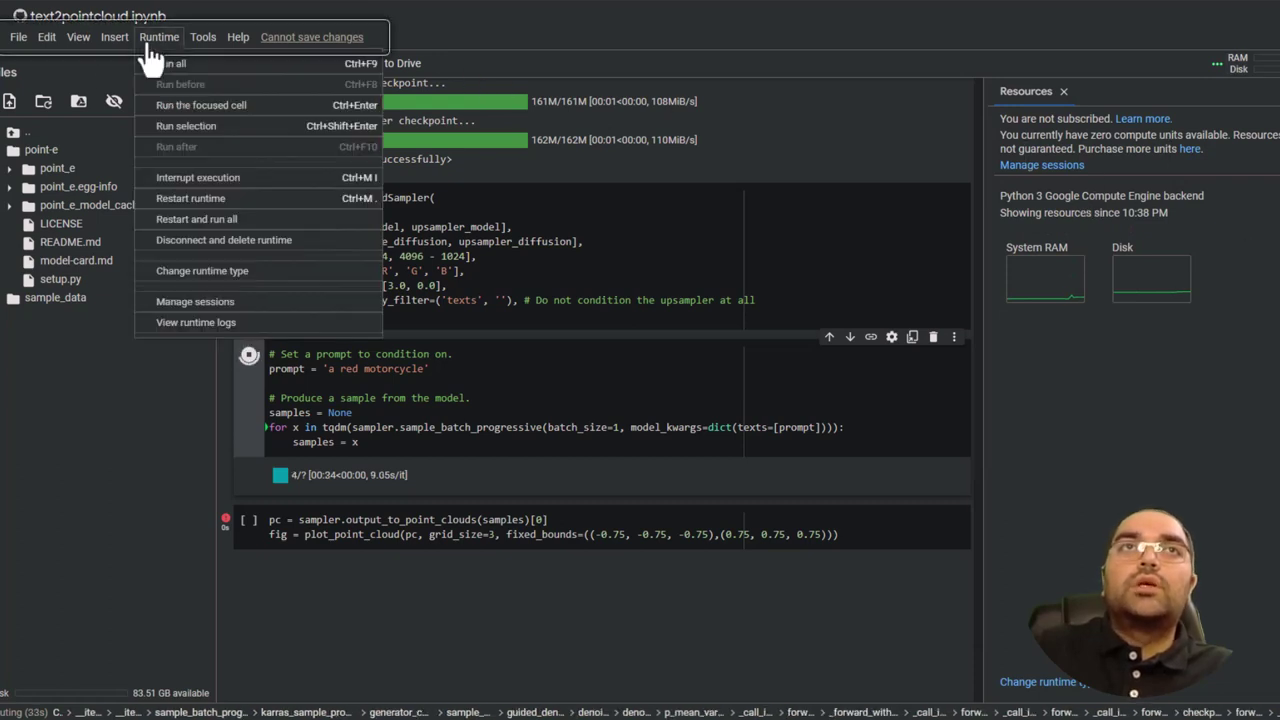
{"action": "left_click", "coordinate": [210, 270]}
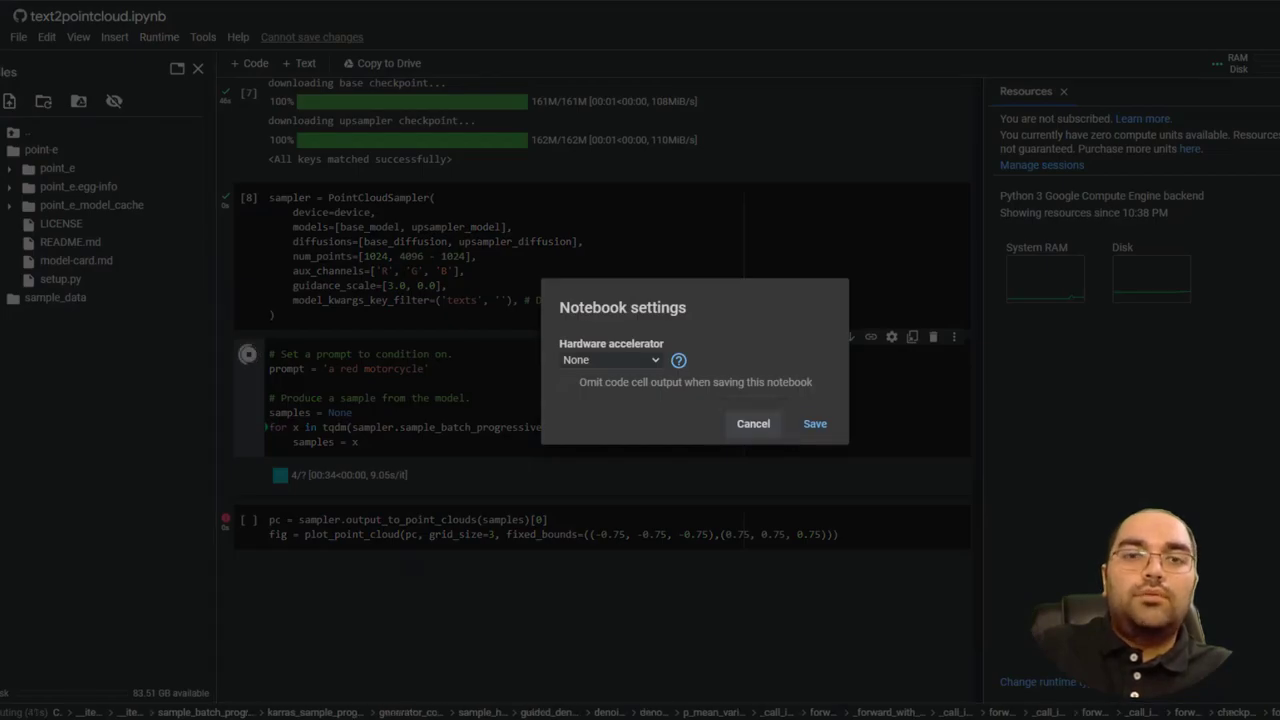
{"action": "left_click", "coordinate": [612, 359]}
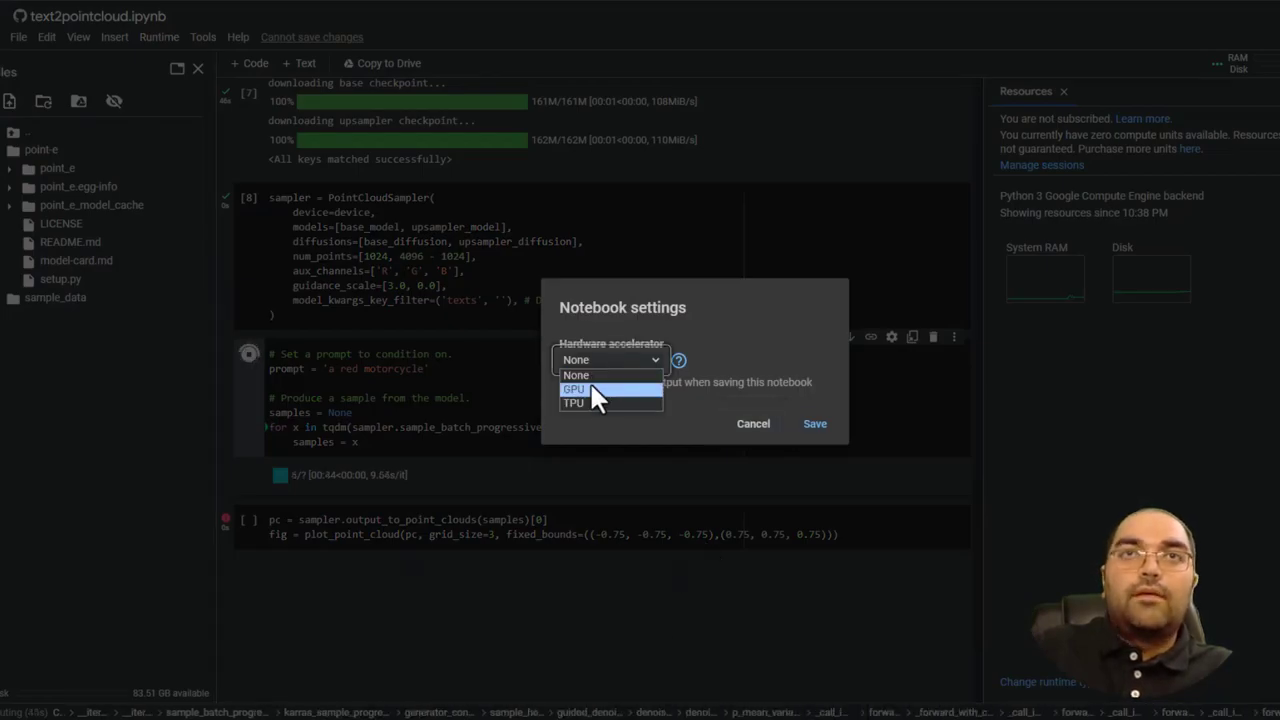
{"action": "left_click", "coordinate": [590, 384]}
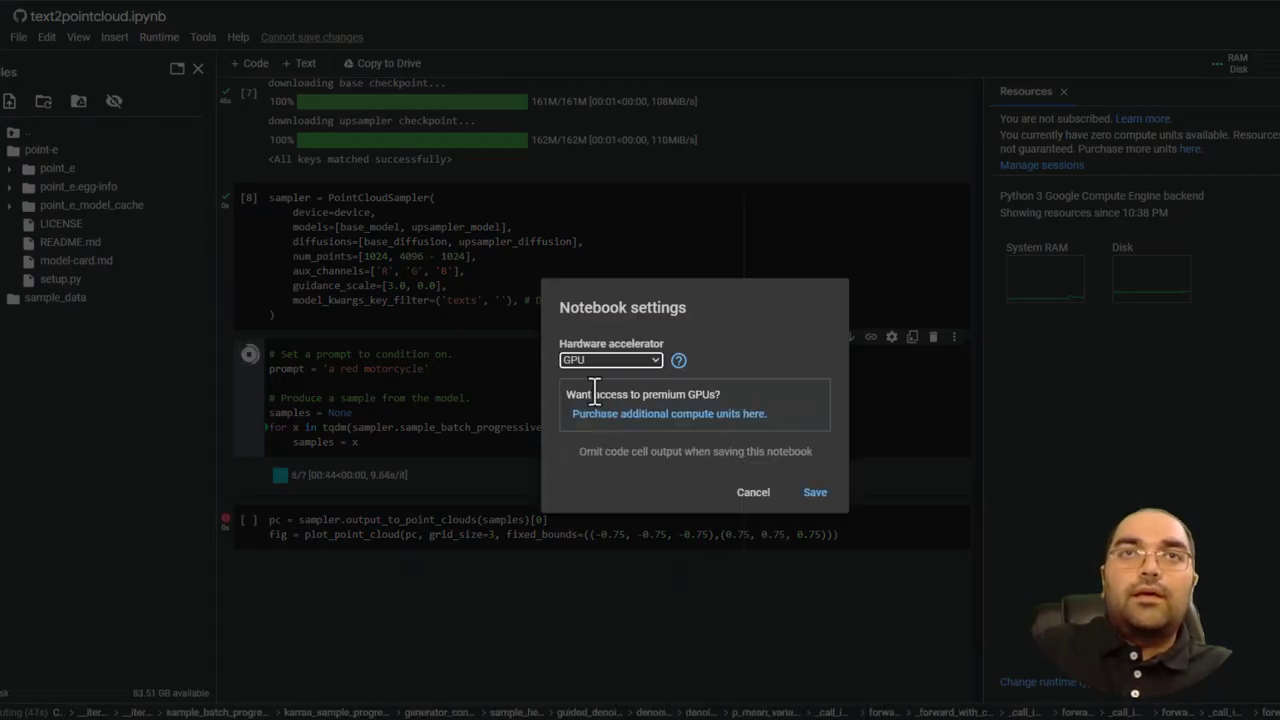
{"action": "left_click", "coordinate": [814, 492]}
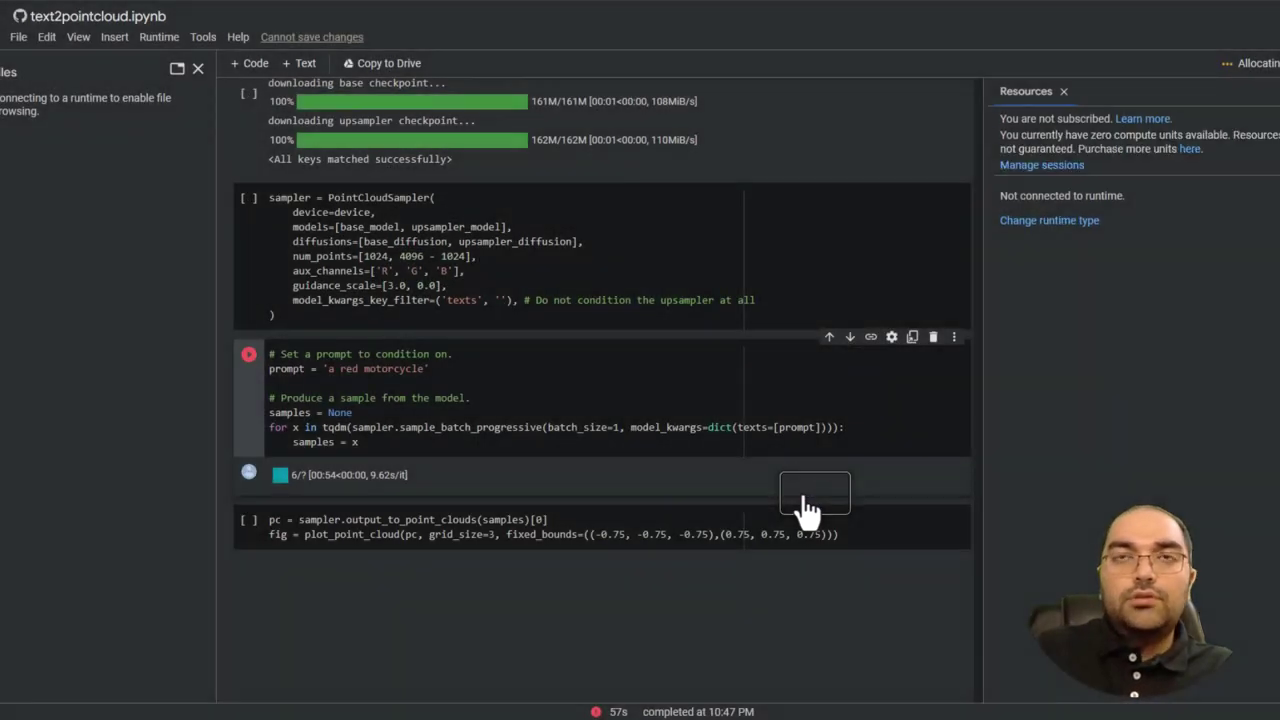
Run all notebook cells on a fresh runtime to plot the motorcycle, and expand the point-e folder
{"action": "left_click", "coordinate": [159, 37]}
{"action": "left_click", "coordinate": [170, 63]}
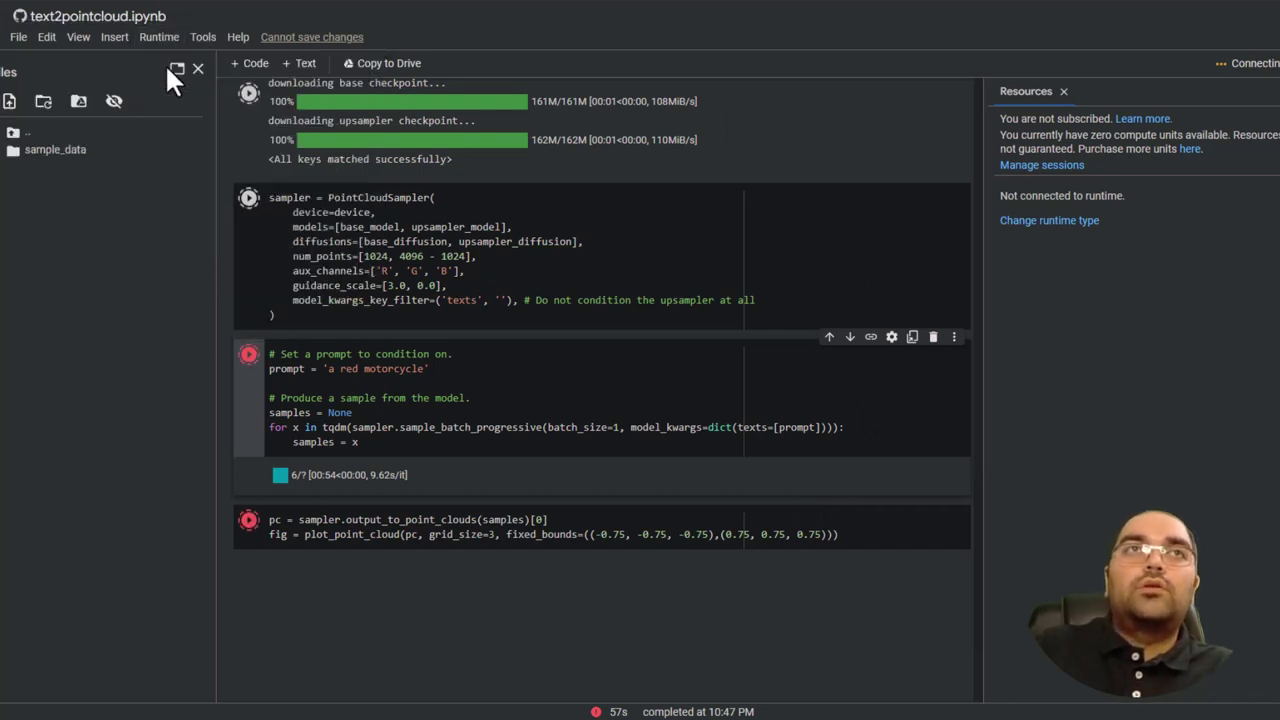
{"action": "left_click", "coordinate": [1063, 91]}
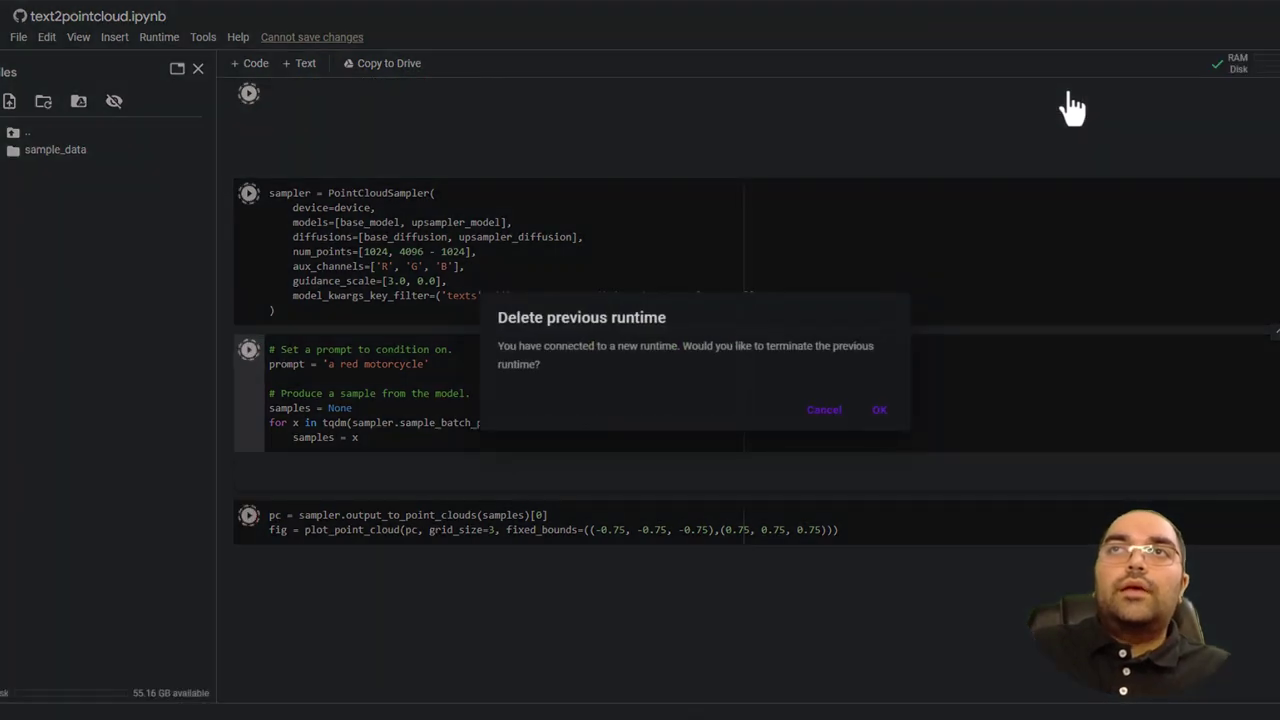
{"action": "left_click", "coordinate": [880, 412]}
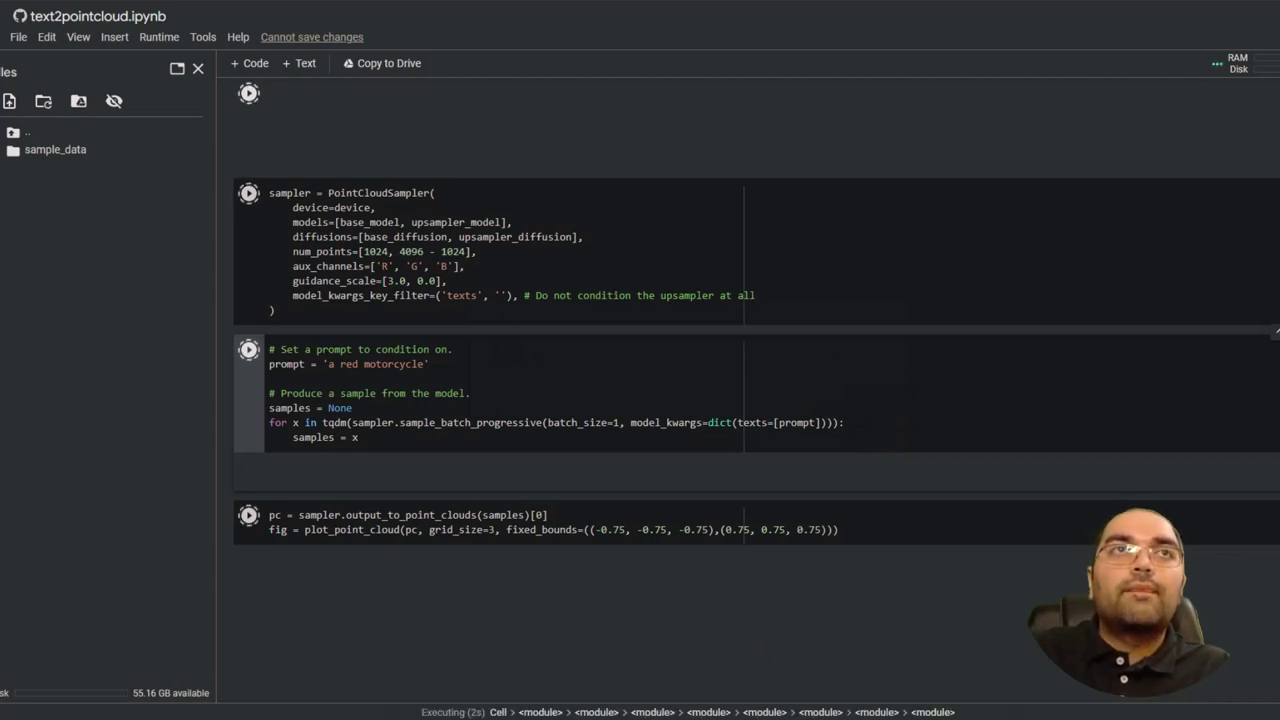
{"action": "scroll", "coordinate": [639, 350], "scroll_direction": "up", "scroll_amount": 3}
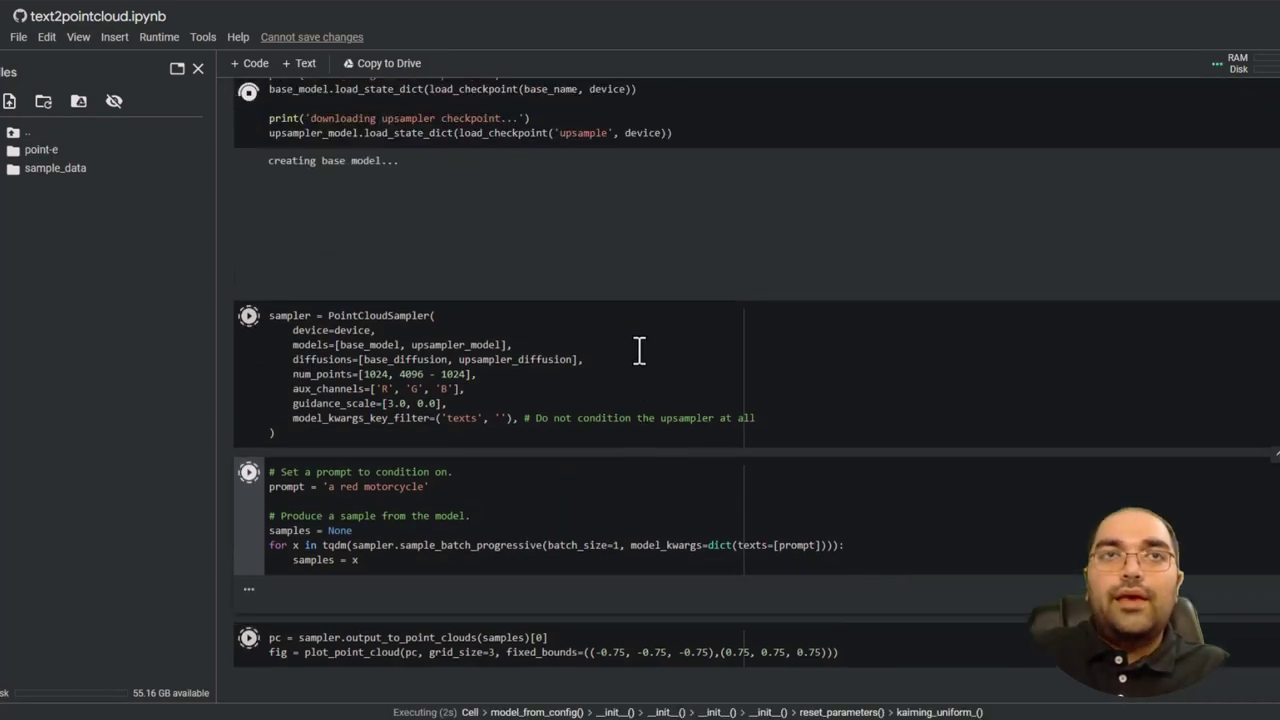
{"action": "scroll", "coordinate": [639, 350], "scroll_direction": "up", "scroll_amount": 3}
{"action": "scroll", "coordinate": [635, 345], "scroll_direction": "down", "scroll_amount": 3}
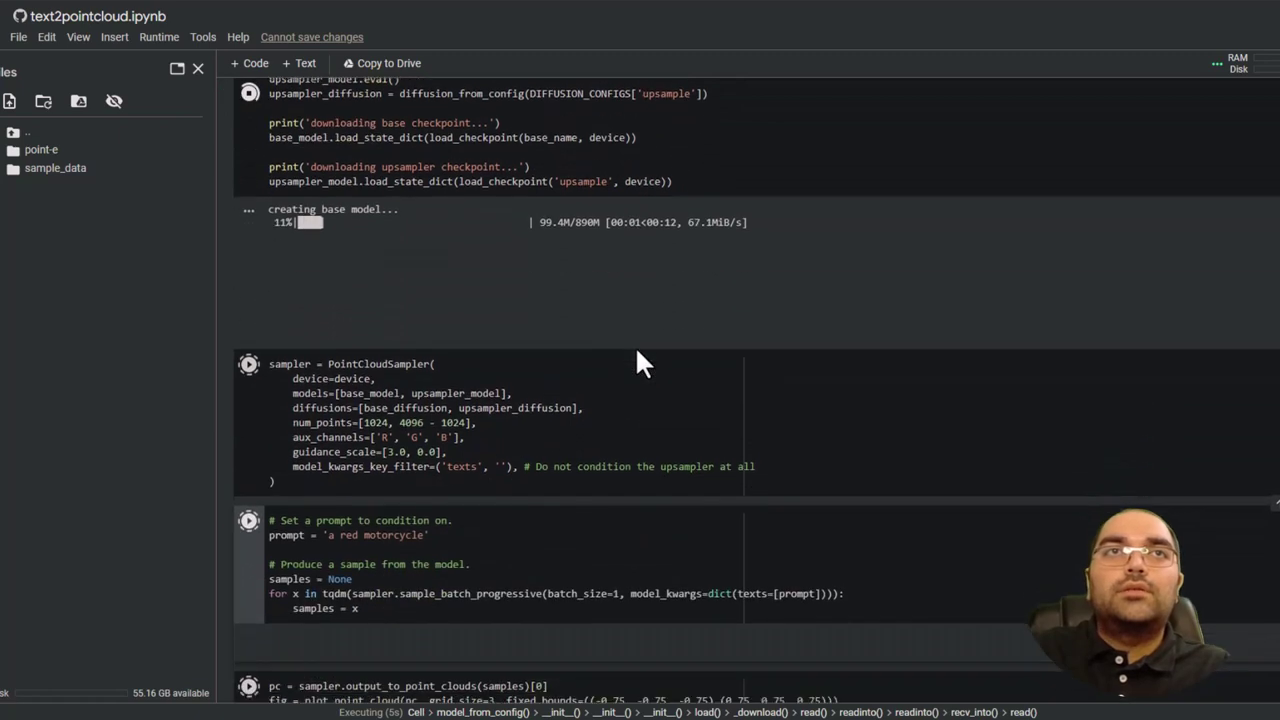
{"action": "scroll", "coordinate": [635, 345], "scroll_direction": "down", "scroll_amount": 5}
{"action": "scroll", "coordinate": [635, 345], "scroll_direction": "down", "scroll_amount": 2}
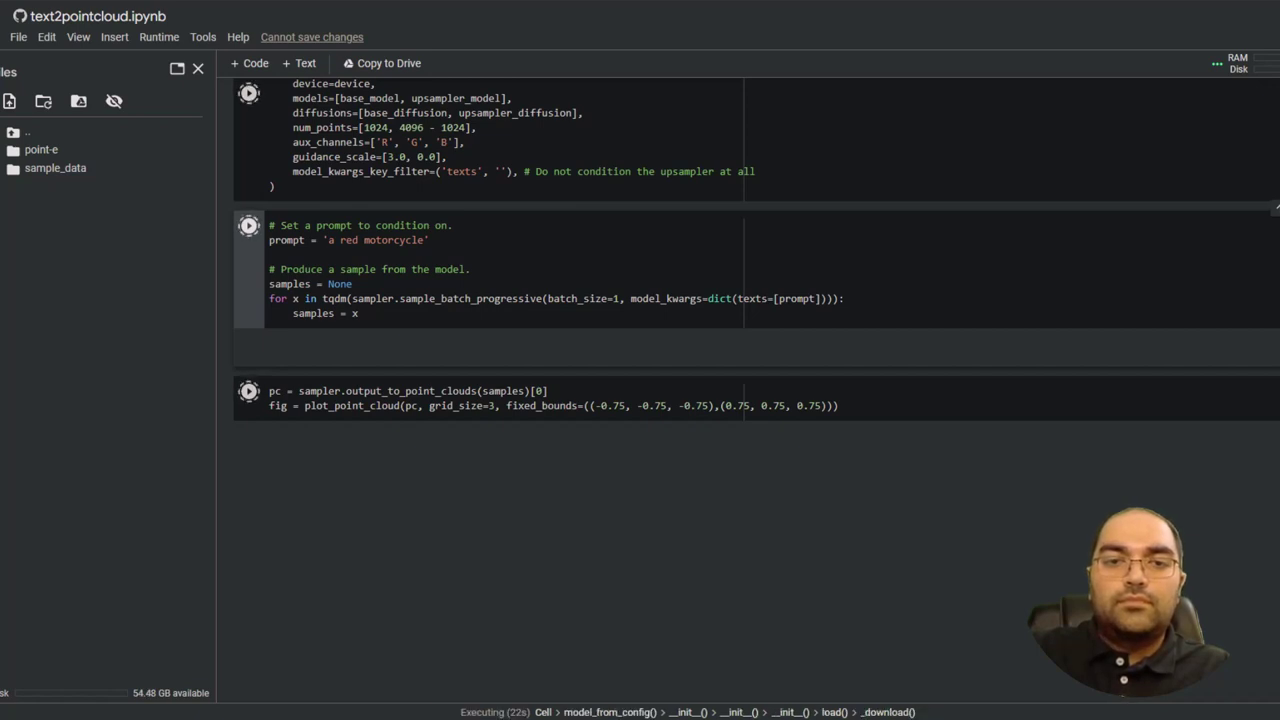
{"action": "scroll", "coordinate": [726, 560], "scroll_direction": "up", "scroll_amount": 2}
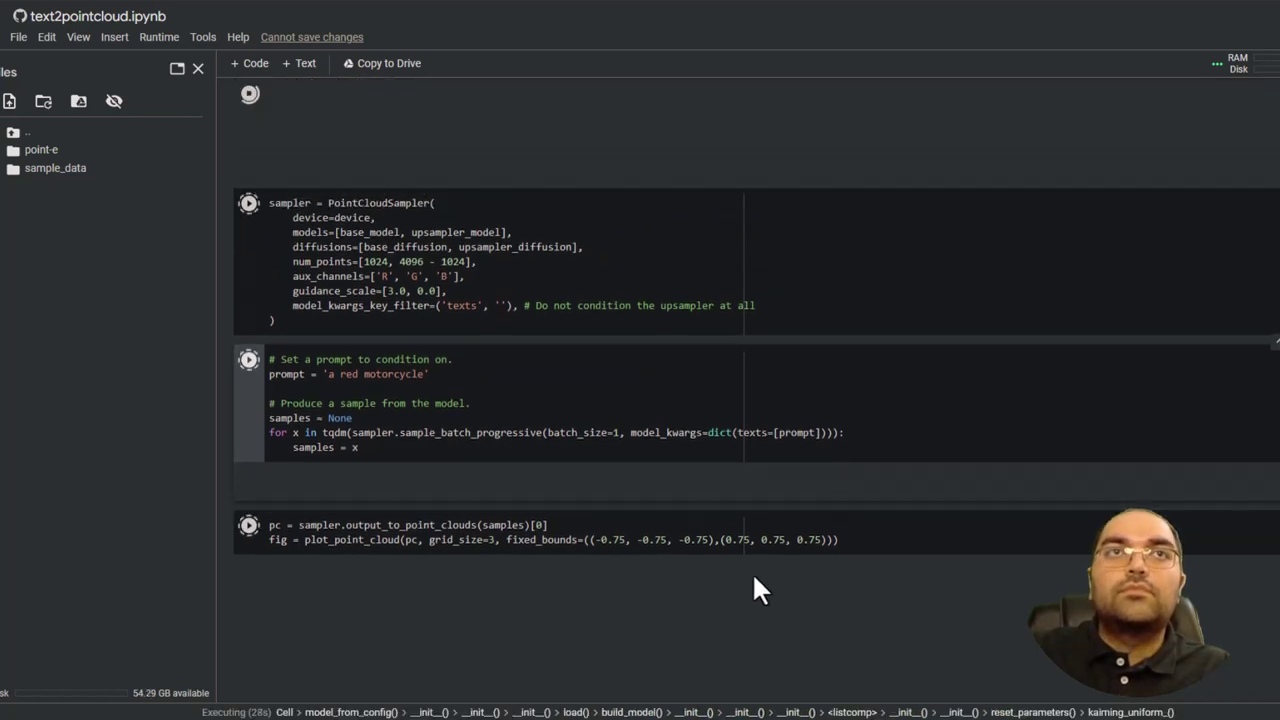
{"action": "scroll", "coordinate": [752, 572], "scroll_direction": "up", "scroll_amount": 2}
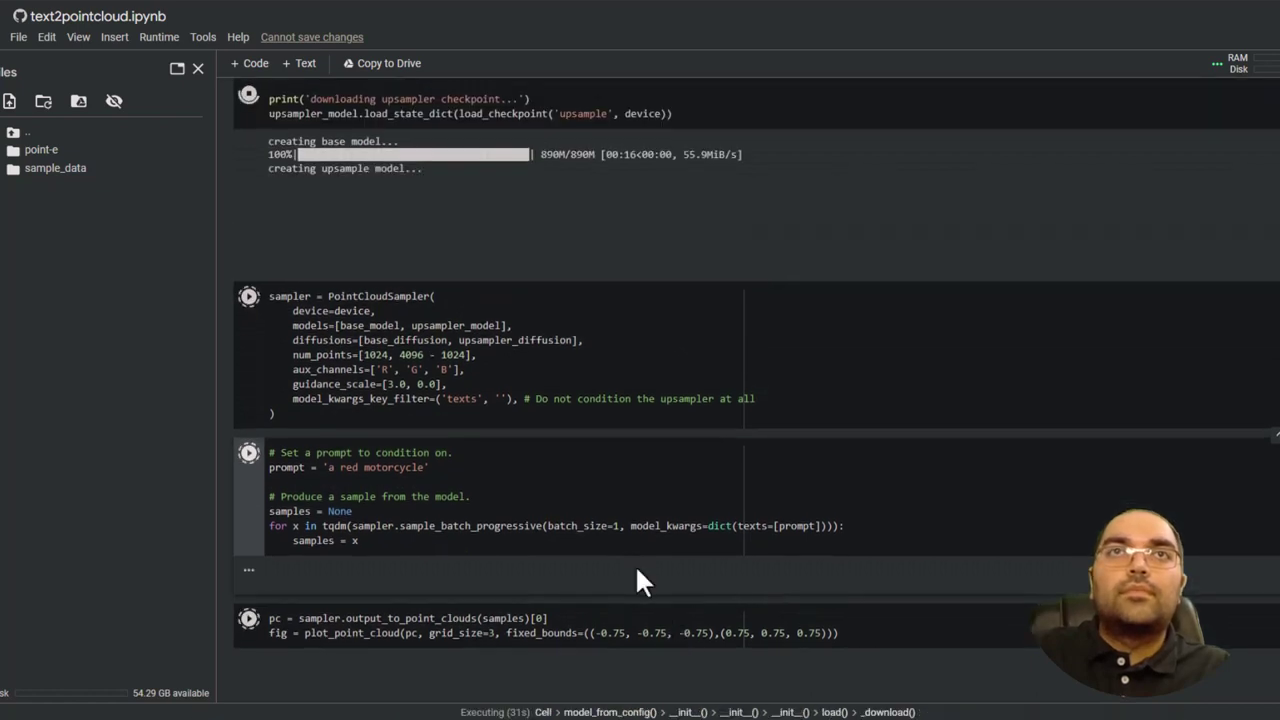
{"action": "scroll", "coordinate": [638, 569], "scroll_direction": "down", "scroll_amount": 2}
{"action": "scroll", "coordinate": [638, 578], "scroll_direction": "down", "scroll_amount": 2}
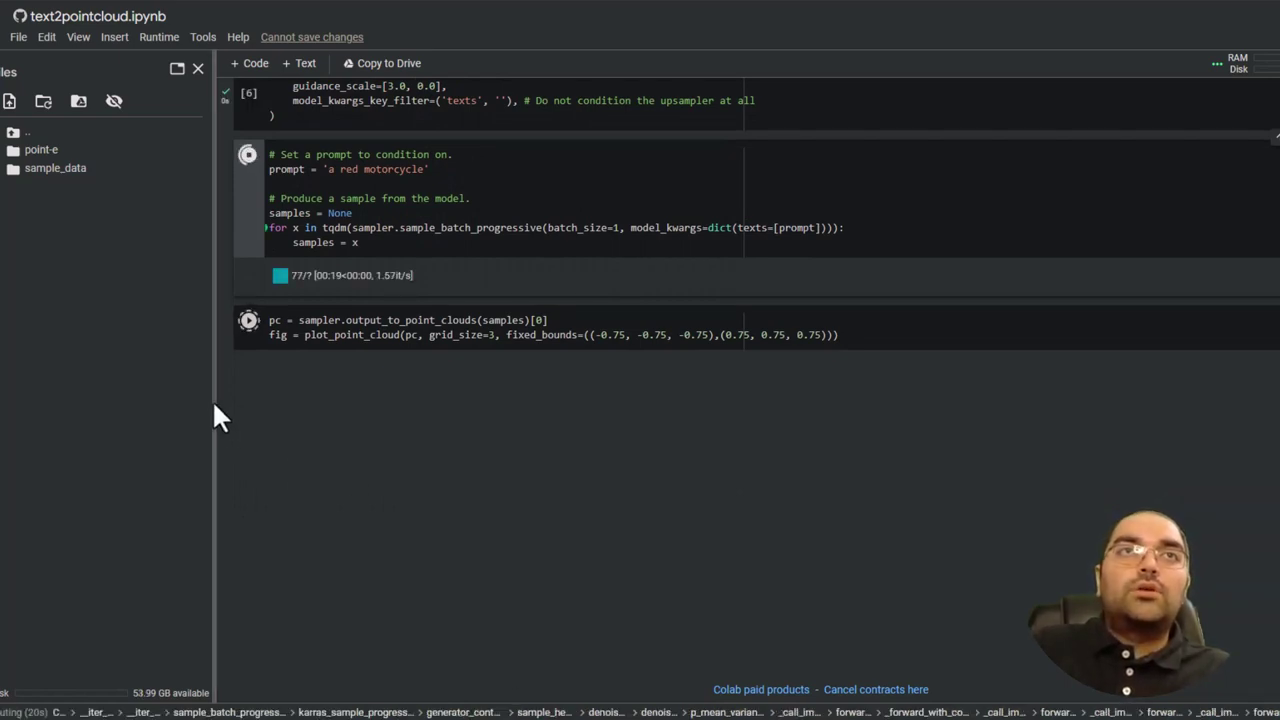
{"action": "left_click", "coordinate": [14, 150]}
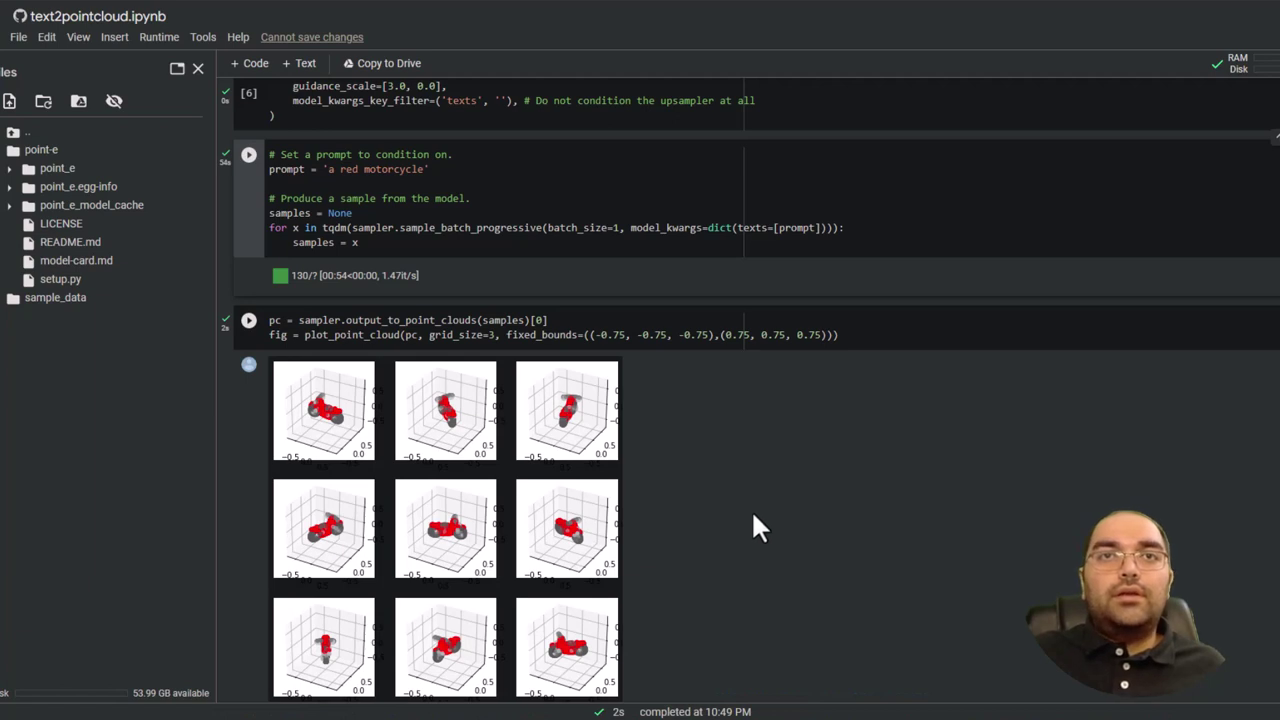
Change grid_size from 3 to 1 and re-plot the motorcycle as a single view
{"action": "left_click", "coordinate": [500, 334]}
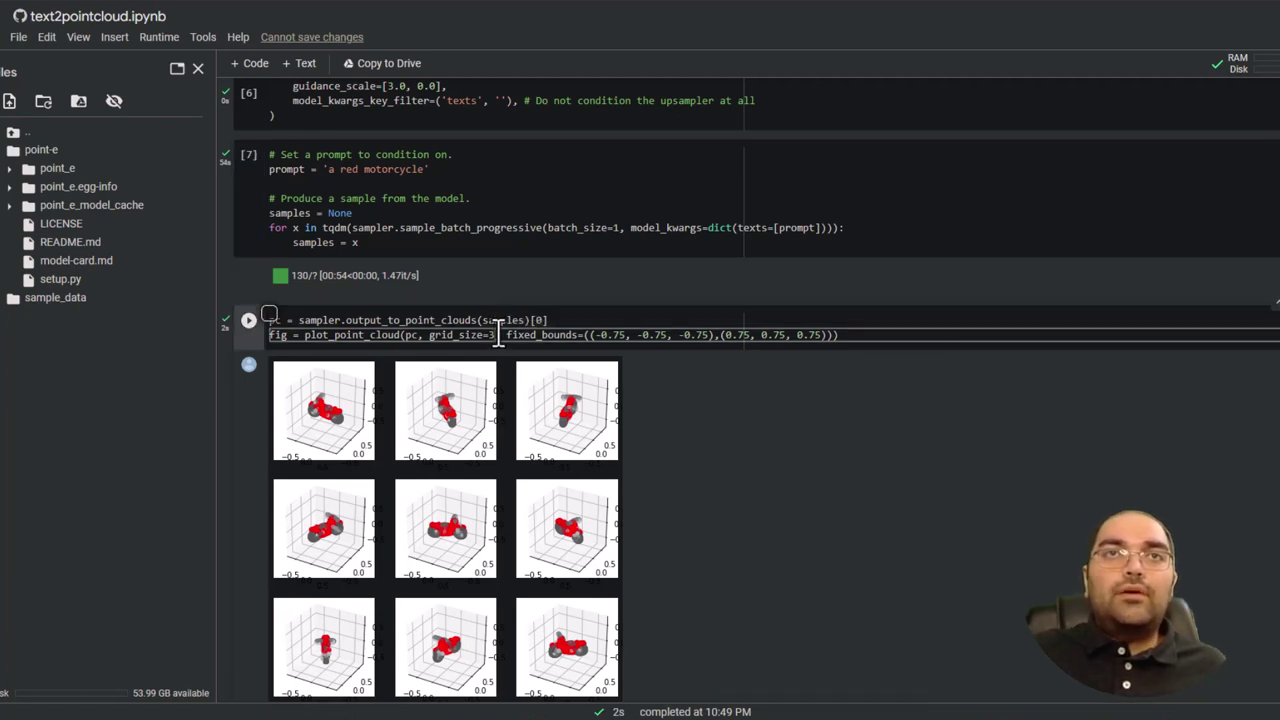
{"action": "key", "text": "BackSpace"}
{"action": "type", "text": "1"}
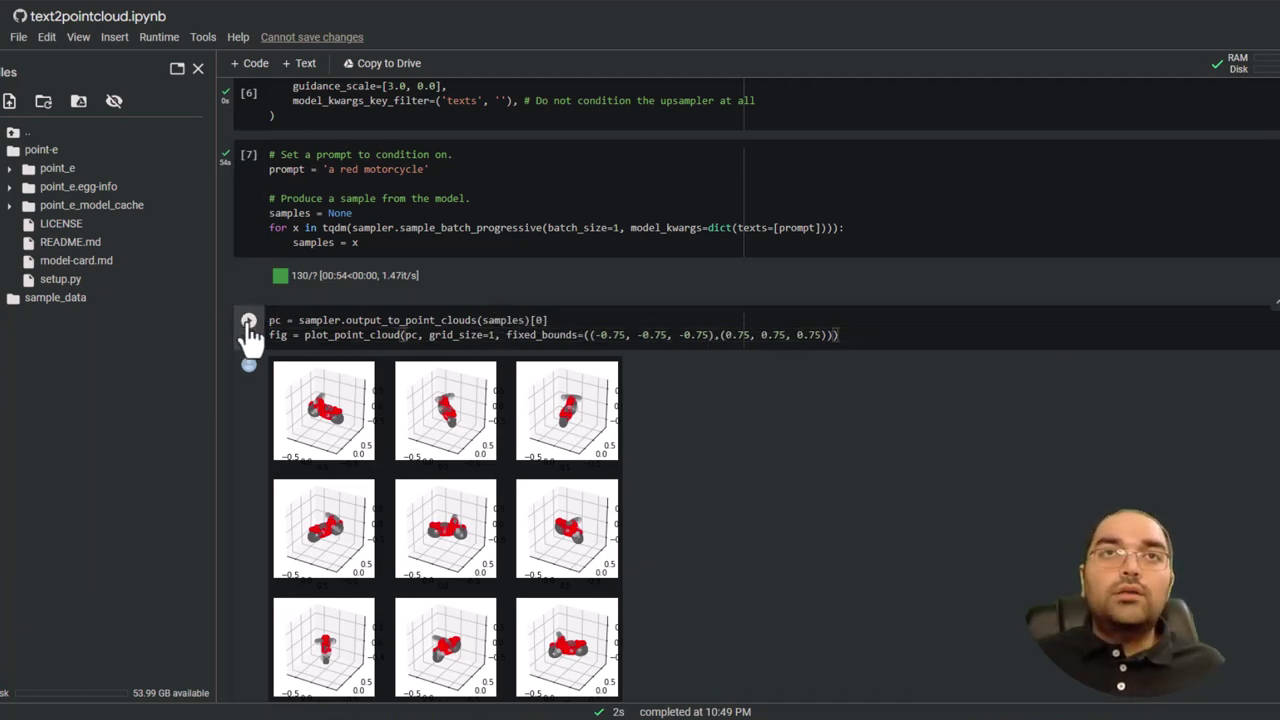
{"action": "left_click", "coordinate": [248, 320]}
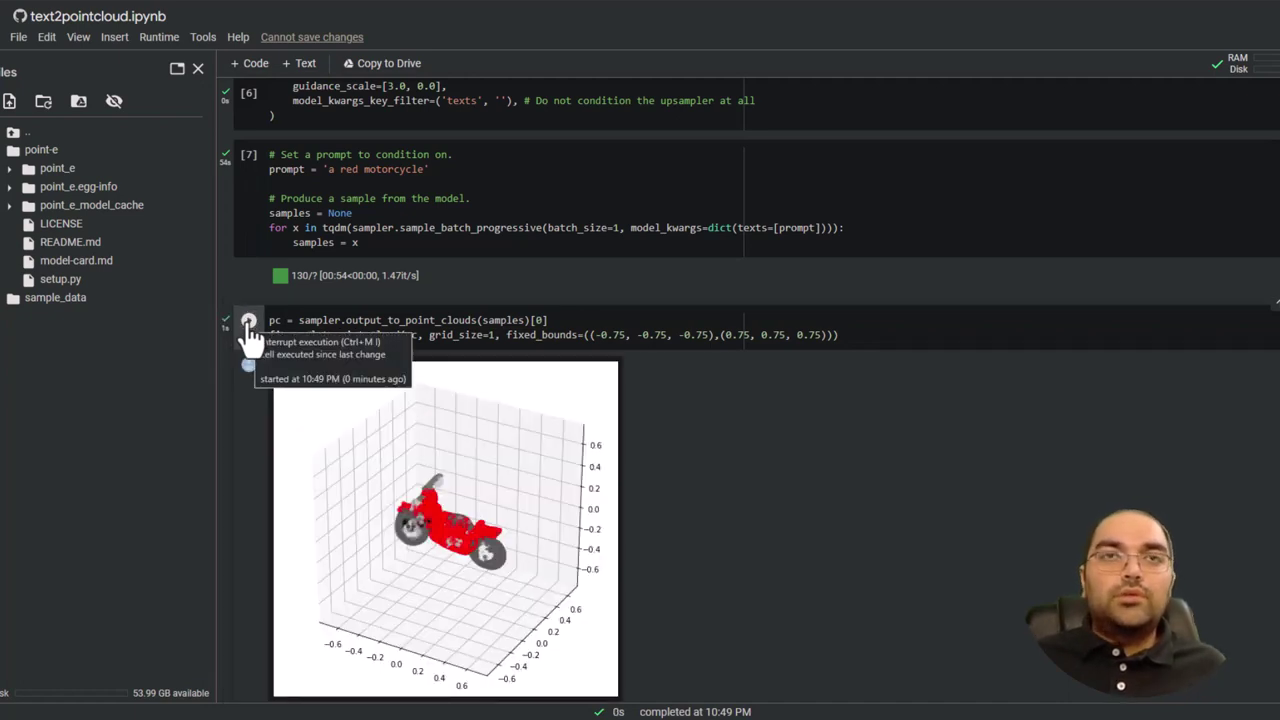
Change the prompt to 'a red bmw' and run sampling
{"action": "left_click", "coordinate": [417, 172]}
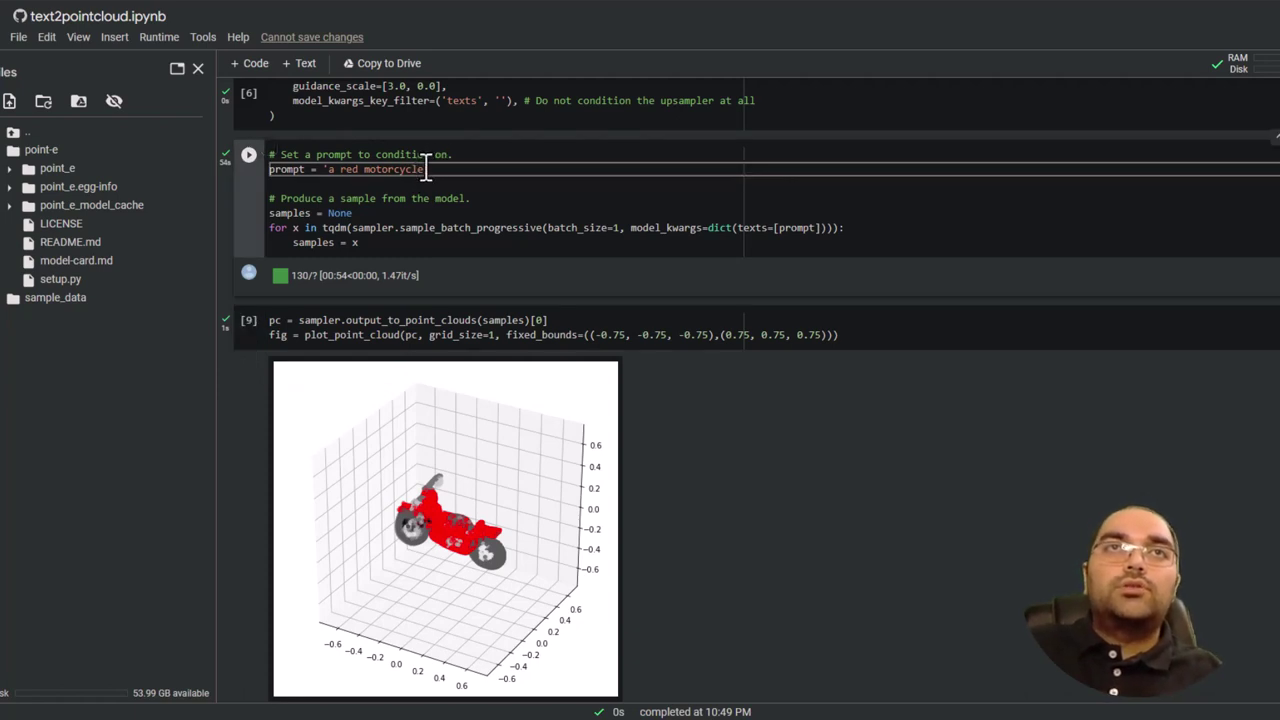
{"action": "key", "text": "BackSpace"}
{"action": "key", "text": "BackSpace"}
{"action": "key", "text": "BackSpace"}
{"action": "type", "text": "bmw"}
{"action": "left_click", "coordinate": [249, 155]}
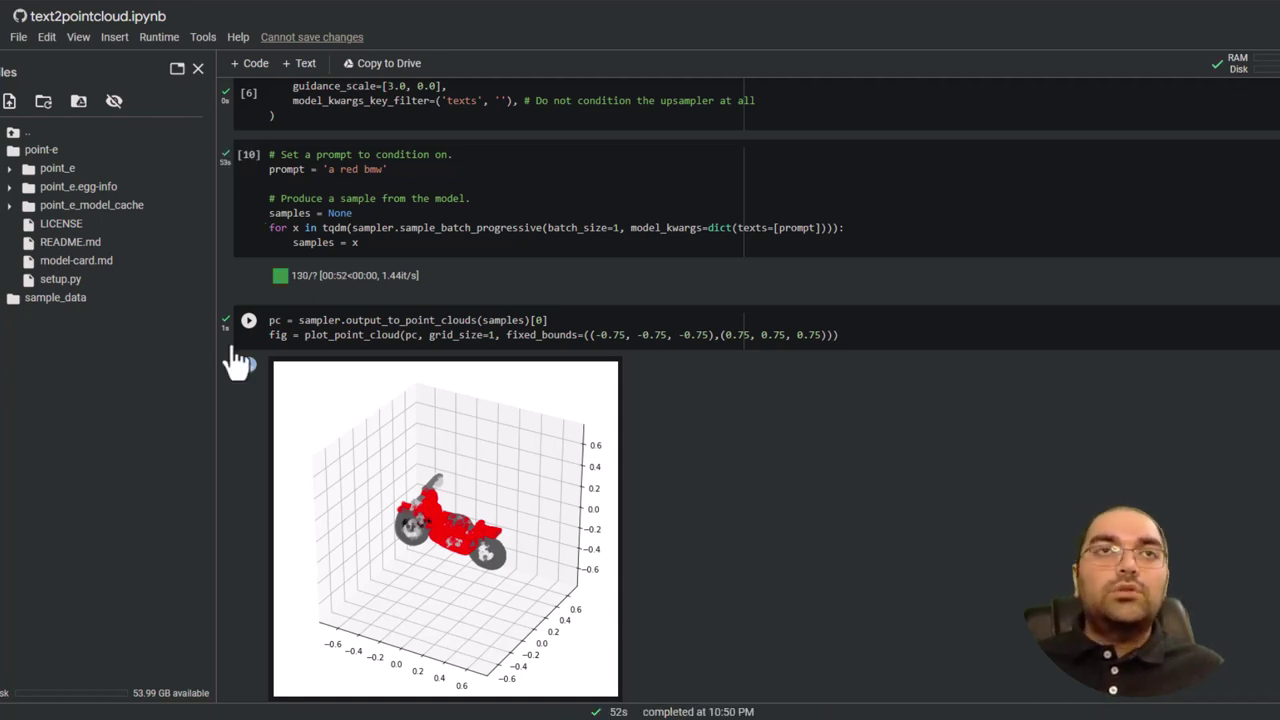
Re-run the plot_point_cloud cell so it shows the red car sampled from 'a red bmw'
{"action": "left_click", "coordinate": [248, 320]}
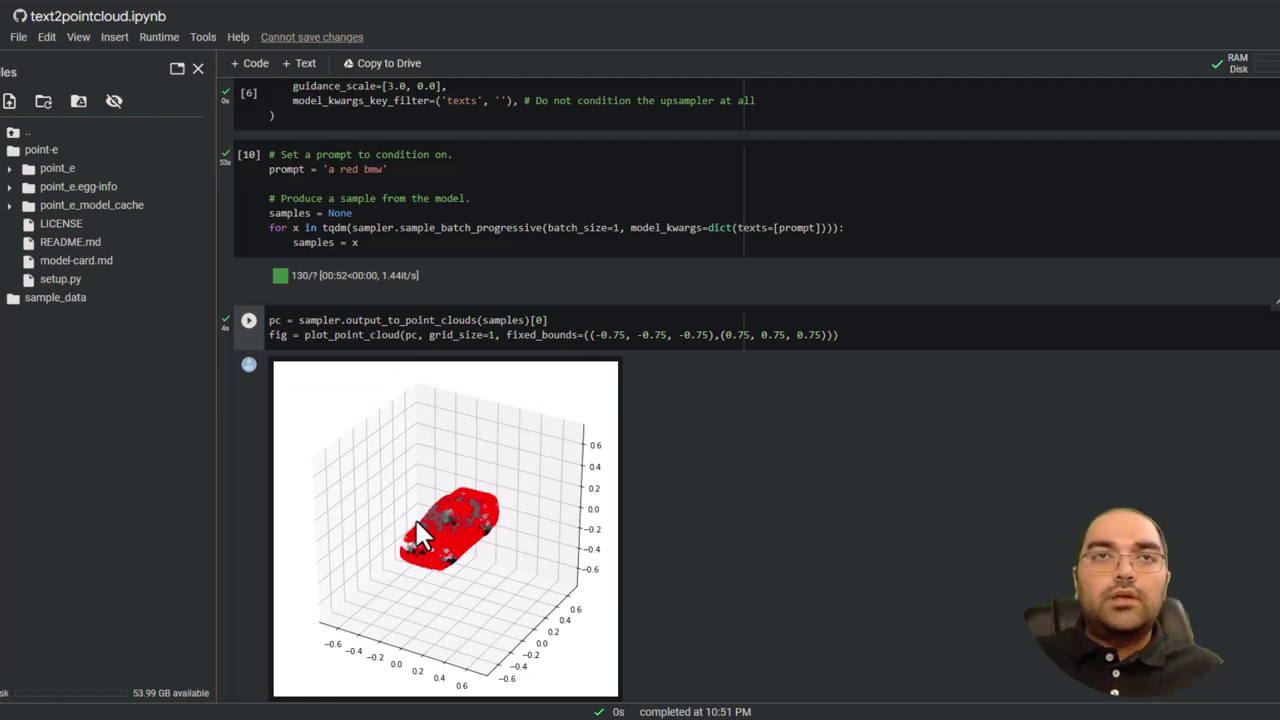
{"action": "scroll", "coordinate": [415, 518], "scroll_direction": "down", "scroll_amount": 2}
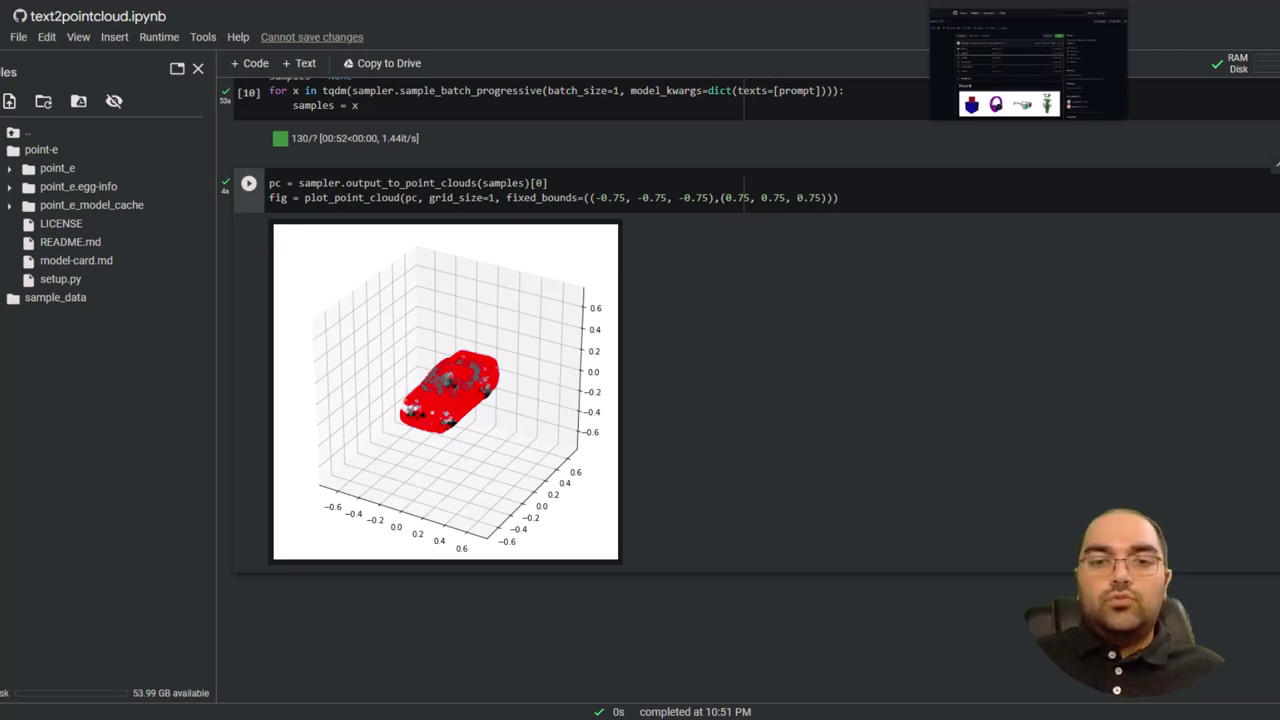
Open pointcloud2mesh.ipynb in the point-e GitHub repository and select all its code
{"action": "left_click", "coordinate": [1028, 14]}
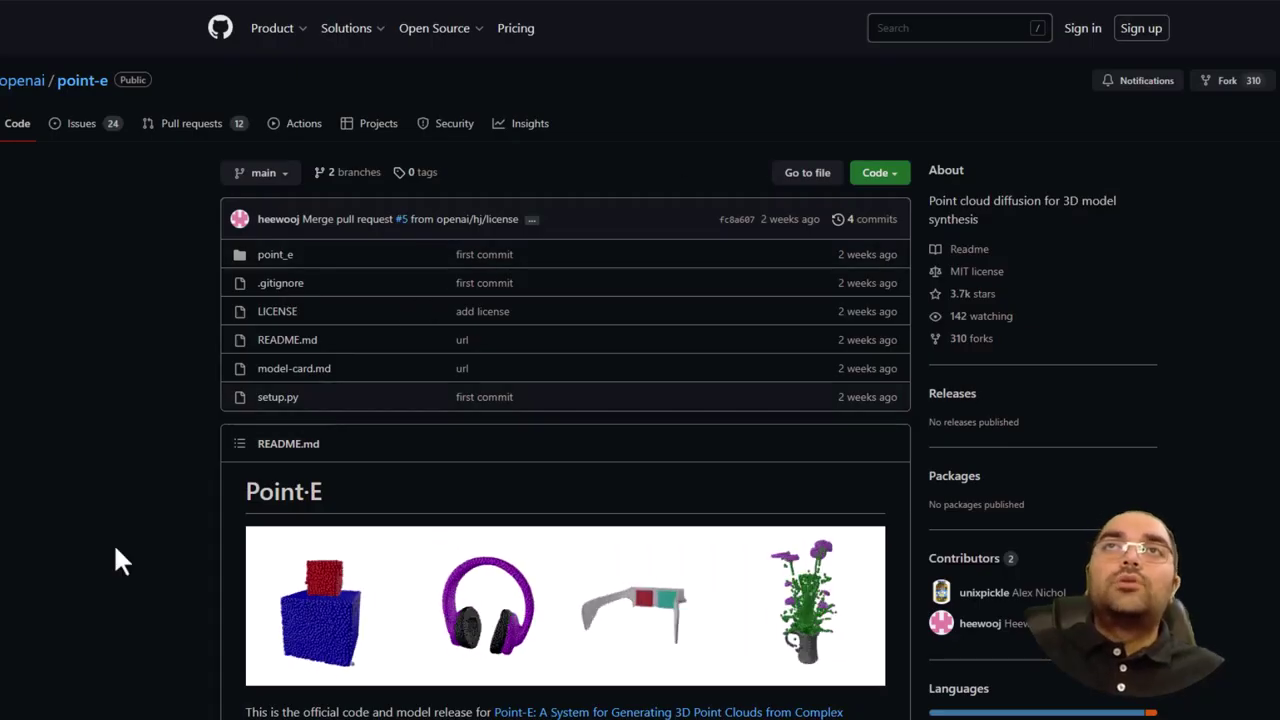
{"action": "scroll", "coordinate": [113, 542], "scroll_direction": "down", "scroll_amount": 1}
{"action": "scroll", "coordinate": [113, 542], "scroll_direction": "down", "scroll_amount": 2}
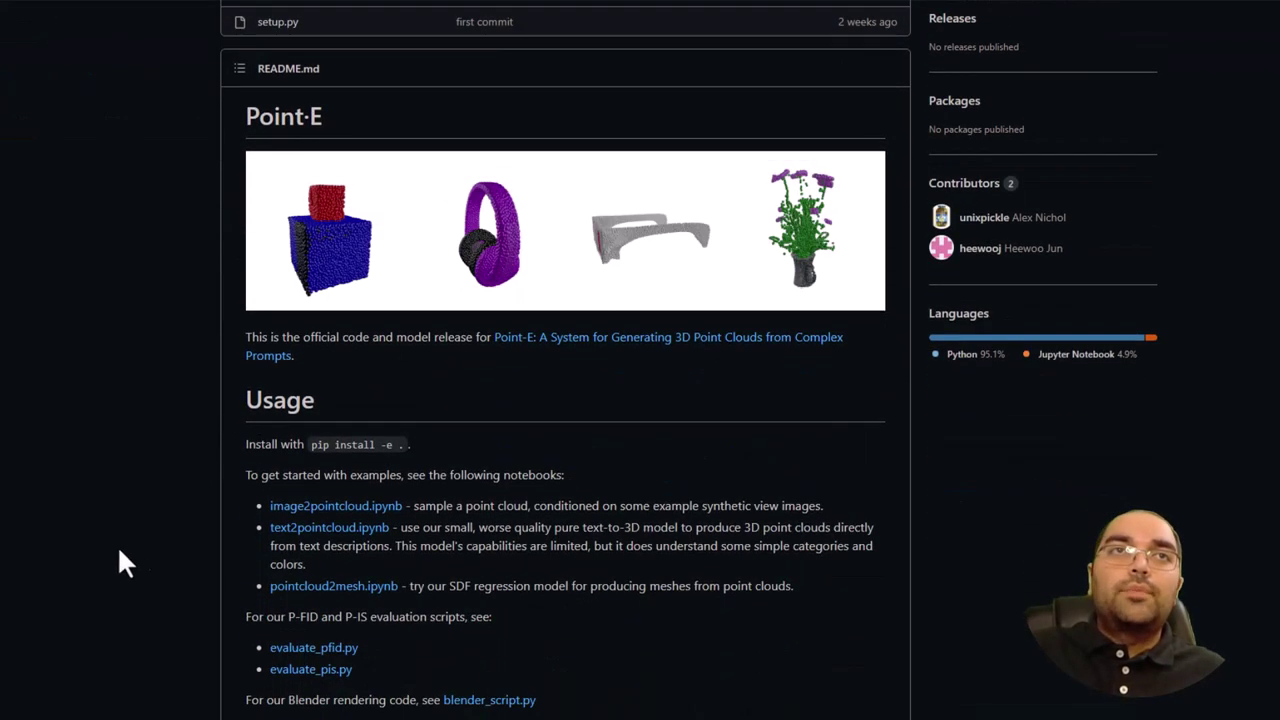
{"action": "left_click", "coordinate": [320, 590]}
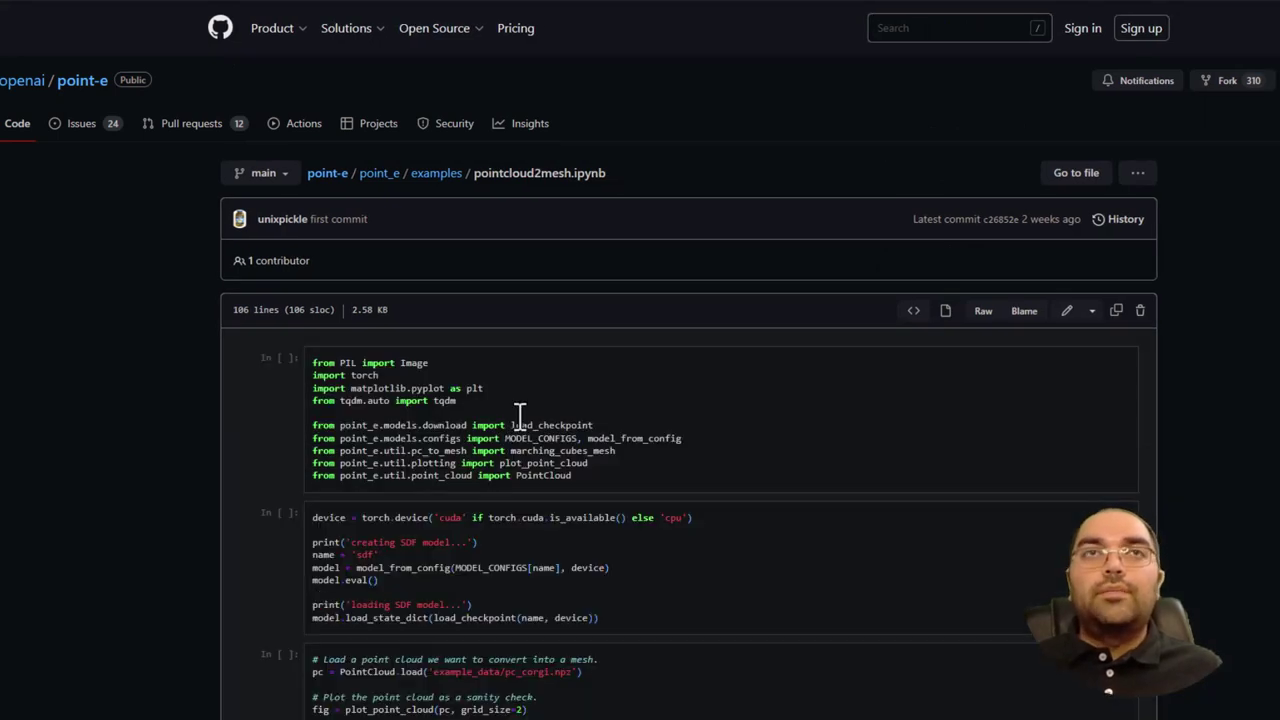
{"action": "key", "text": "ctrl+a"}
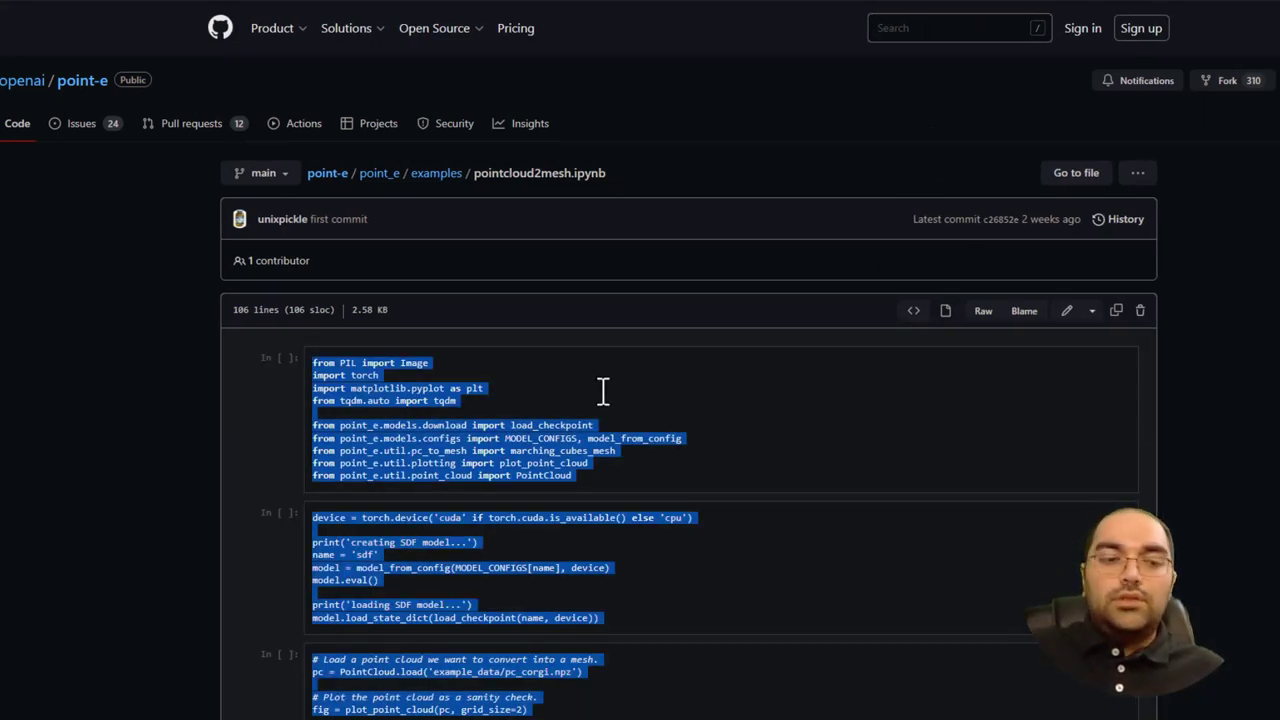
Paste the pointcloud2mesh code into a new Colab cell and run it, hitting the pc_corgi.npz error
{"action": "key", "text": "ctrl+c"}
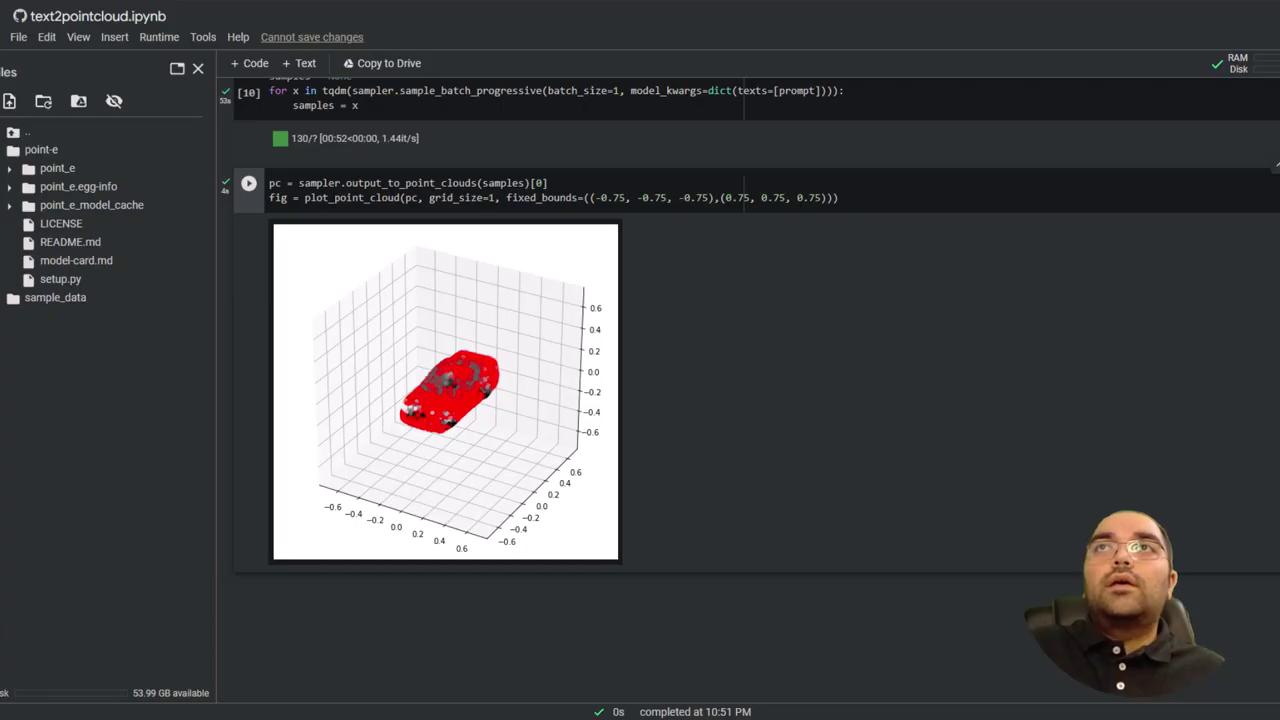
{"action": "key", "text": "ctrl+Tab"}
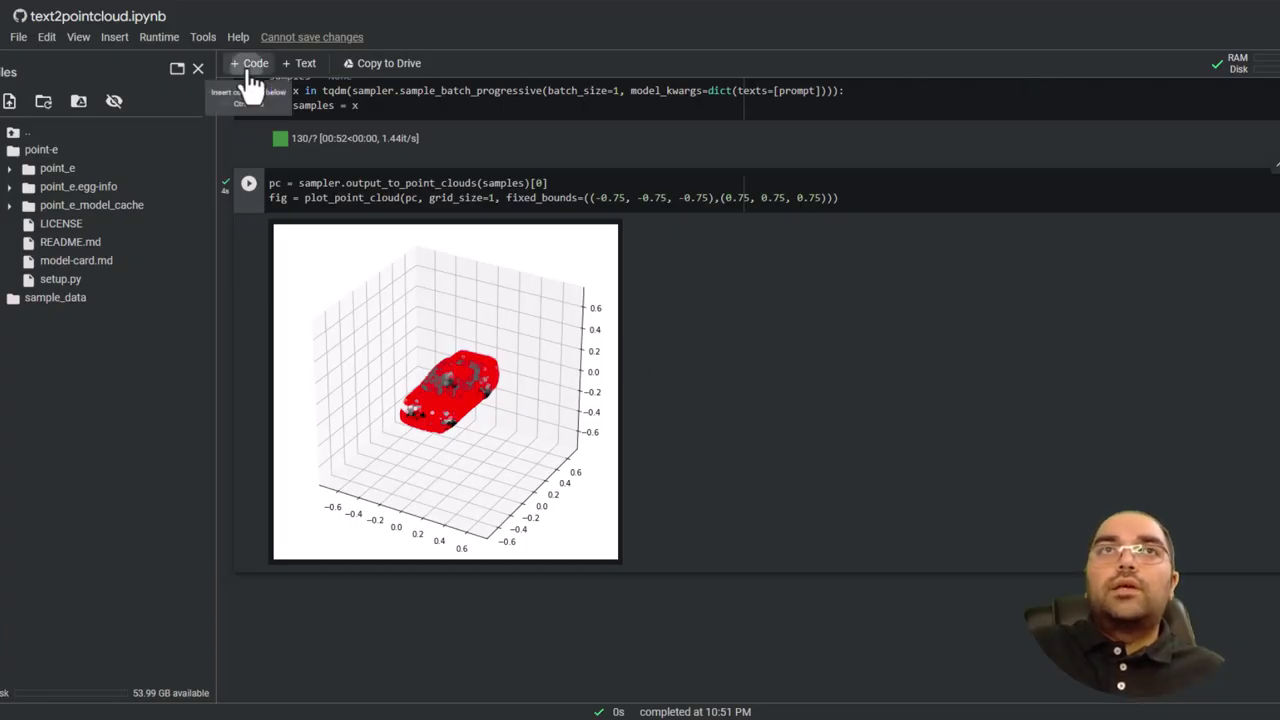
{"action": "left_click", "coordinate": [250, 63]}
{"action": "key", "text": "ctrl+v"}
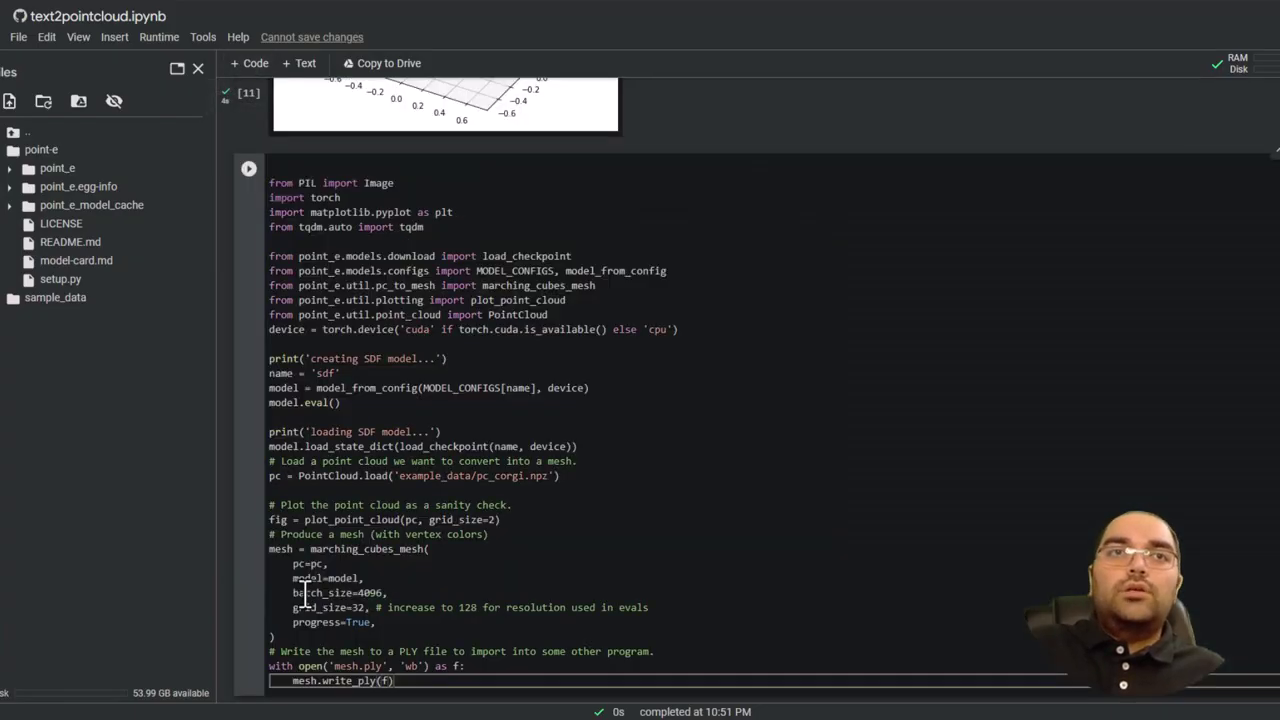
{"action": "left_click", "coordinate": [586, 509]}
{"action": "scroll", "coordinate": [586, 509], "scroll_direction": "down", "scroll_amount": 3}
{"action": "scroll", "coordinate": [589, 513], "scroll_direction": "up", "scroll_amount": 3}
{"action": "left_click", "coordinate": [284, 220]}
{"action": "left_click", "coordinate": [249, 207]}
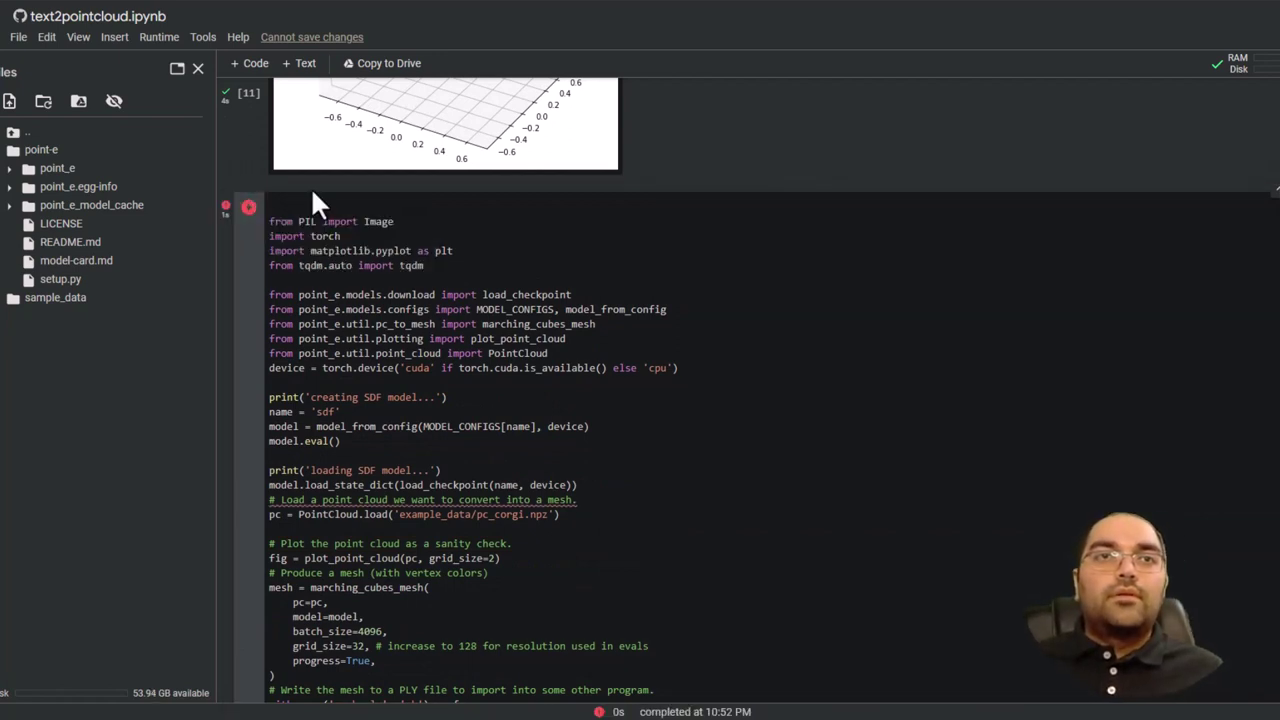
{"action": "scroll", "coordinate": [337, 272], "scroll_direction": "down", "scroll_amount": 5}
{"action": "scroll", "coordinate": [337, 272], "scroll_direction": "down", "scroll_amount": 5}
{"action": "scroll", "coordinate": [337, 272], "scroll_direction": "down", "scroll_amount": 3}
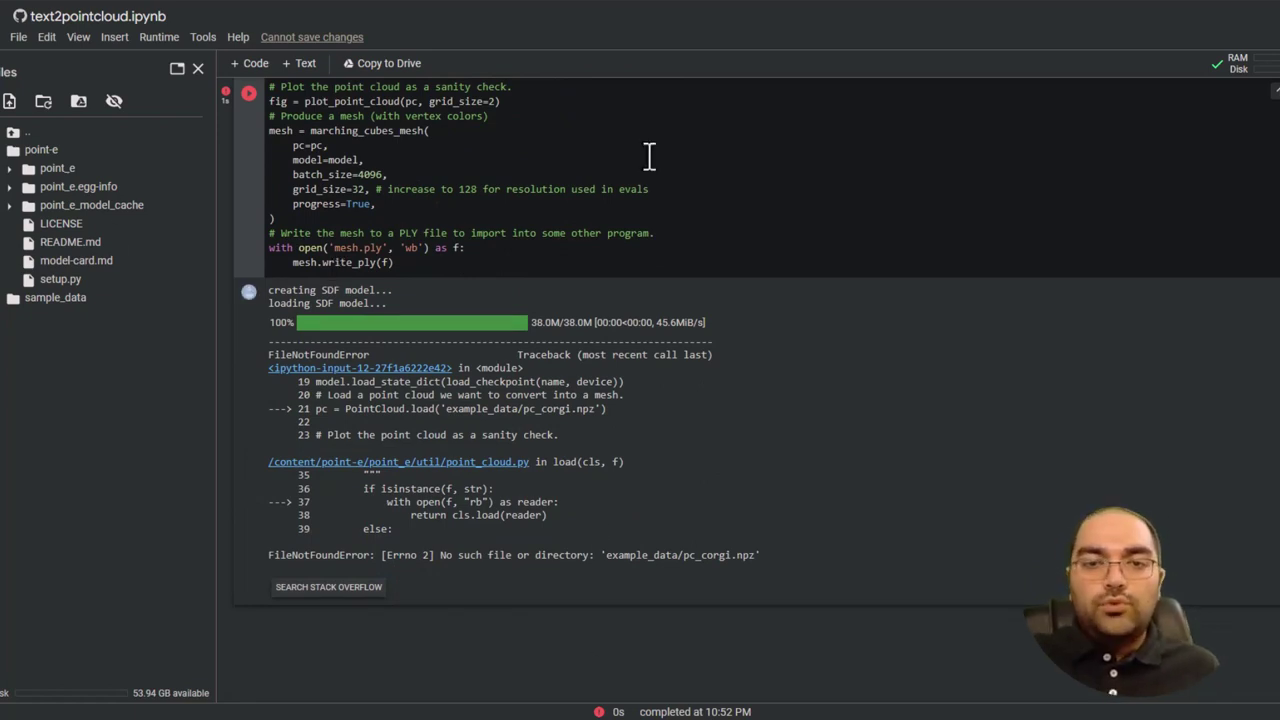
{"action": "scroll", "coordinate": [649, 157], "scroll_direction": "up", "scroll_amount": 4}
{"action": "scroll", "coordinate": [649, 157], "scroll_direction": "up", "scroll_amount": 4}
{"action": "scroll", "coordinate": [649, 157], "scroll_direction": "up", "scroll_amount": 2}
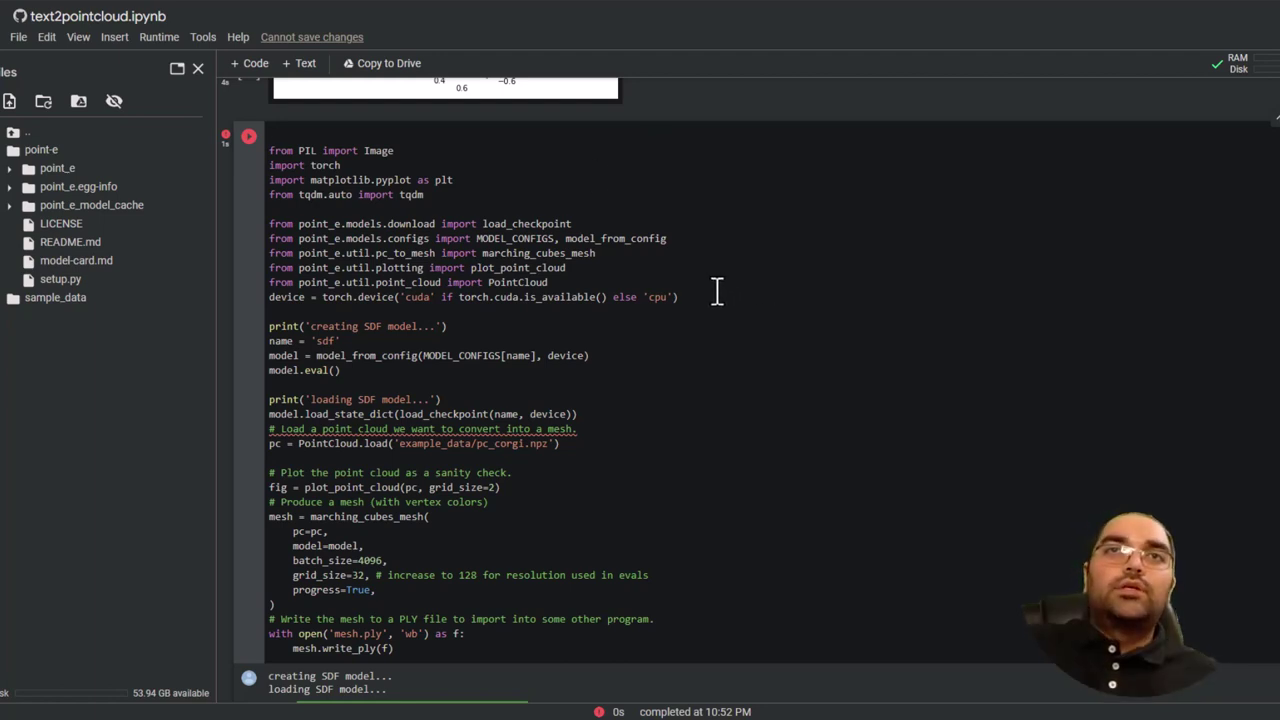
Cut the point_e import and device lines into a new cell, run it, and re-run the mesh cell
{"action": "left_click_drag", "start_coordinate": [548, 282], "coordinate": [312, 223]}
{"action": "left_click_drag", "start_coordinate": [680, 297], "coordinate": [270, 140]}
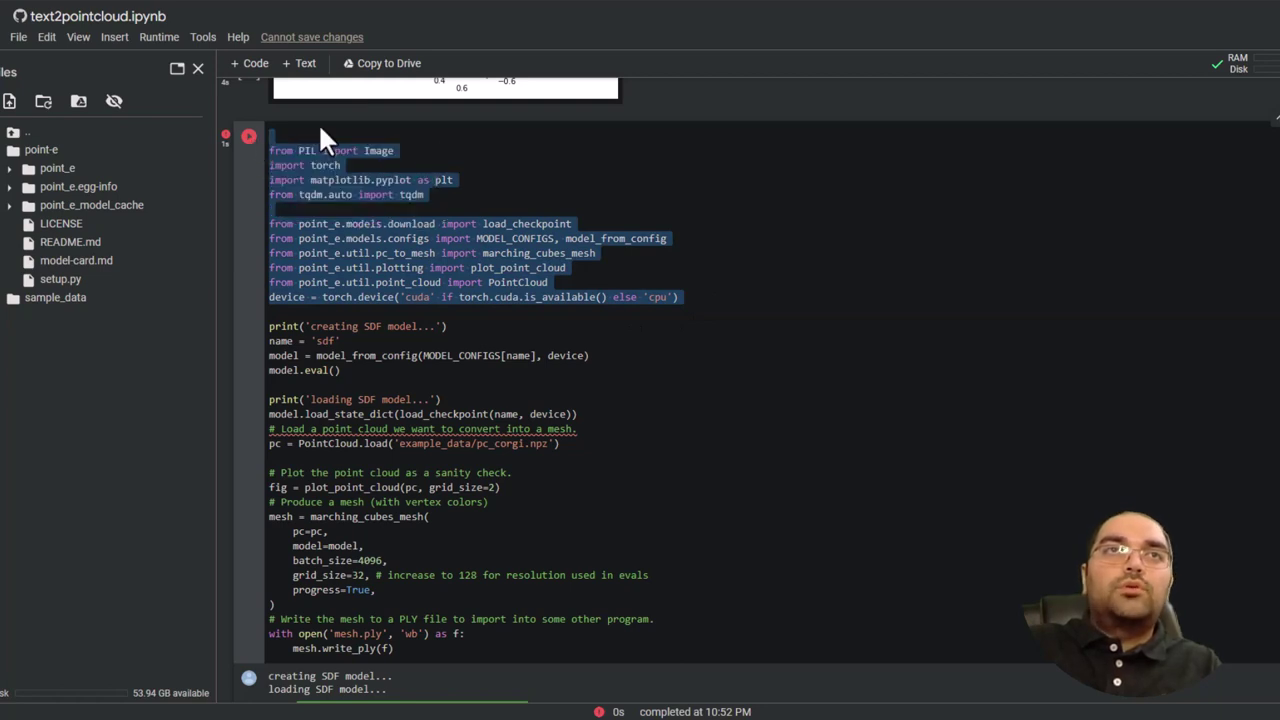
{"action": "key", "text": "ctrl+x"}
{"action": "left_click", "coordinate": [250, 63]}
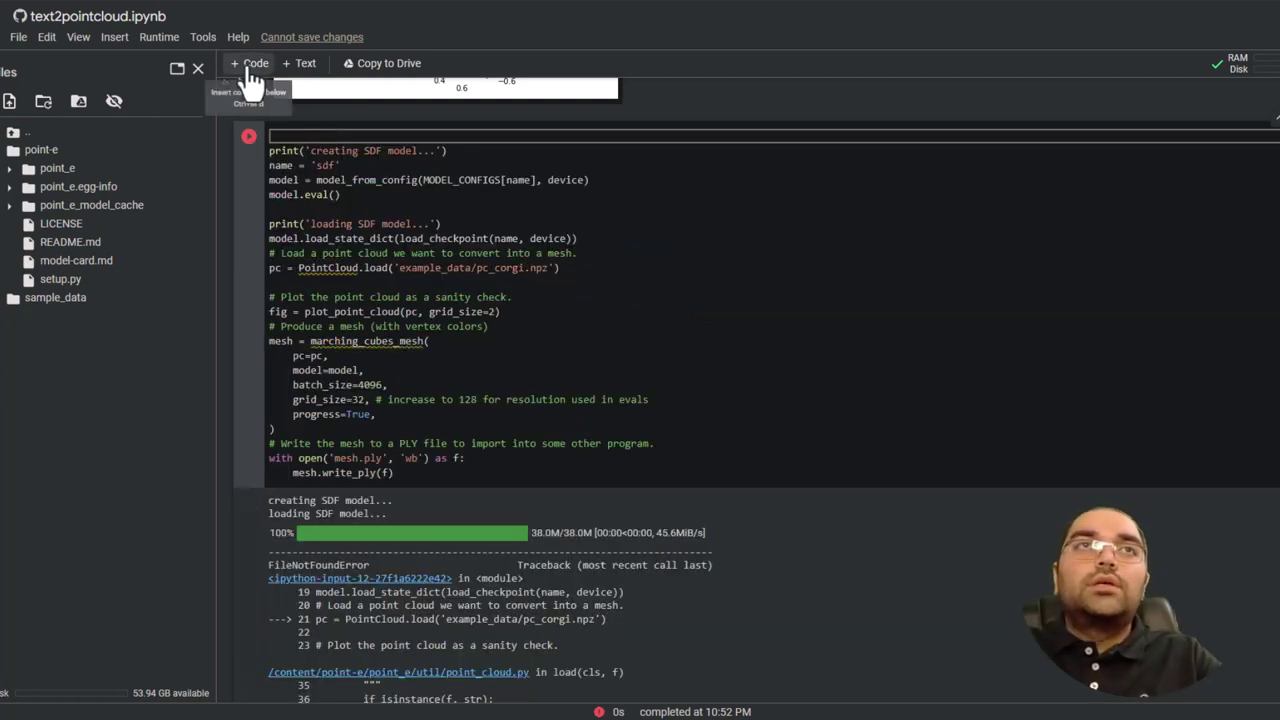
{"action": "key", "text": "ctrl+v"}
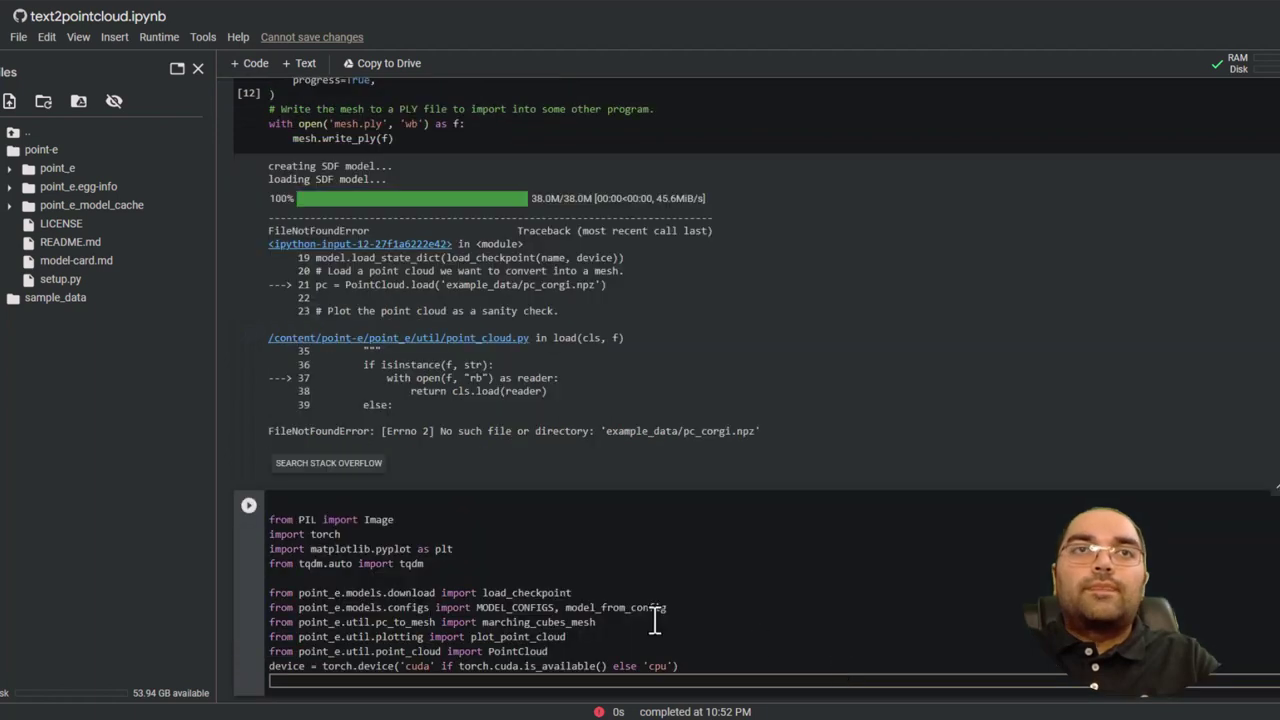
{"action": "left_click", "coordinate": [248, 504]}
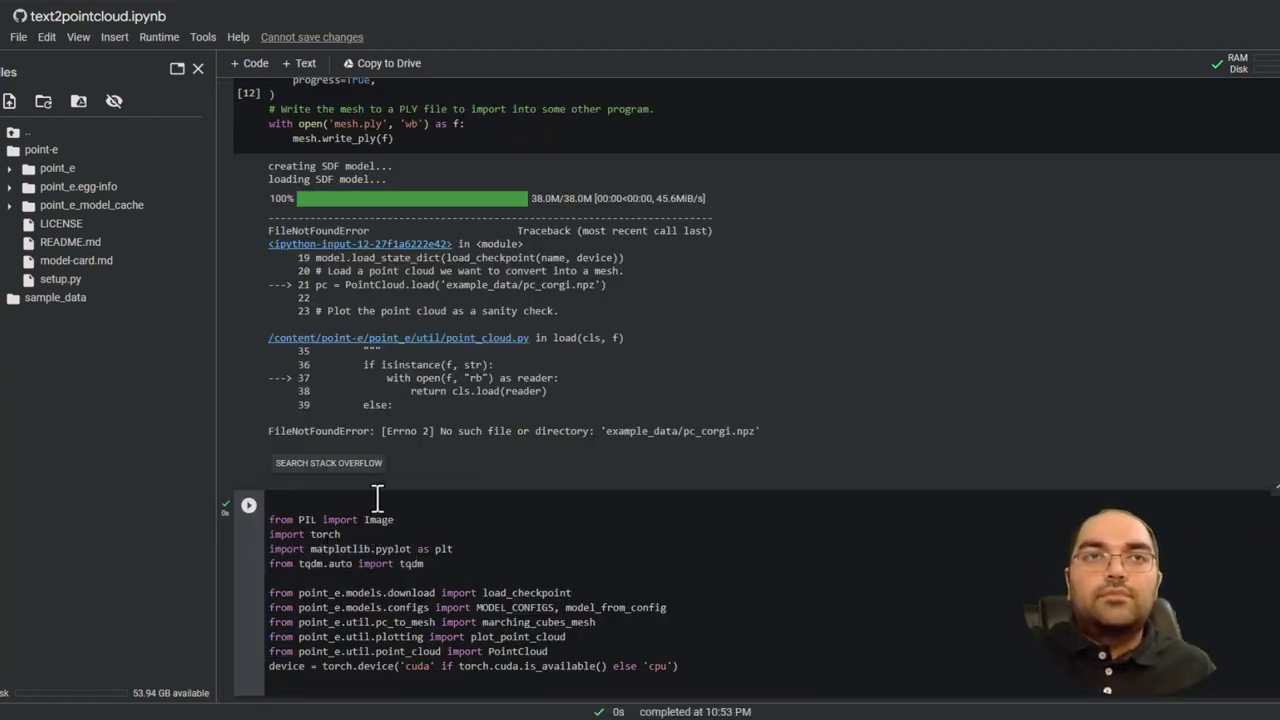
{"action": "left_click", "coordinate": [248, 93]}
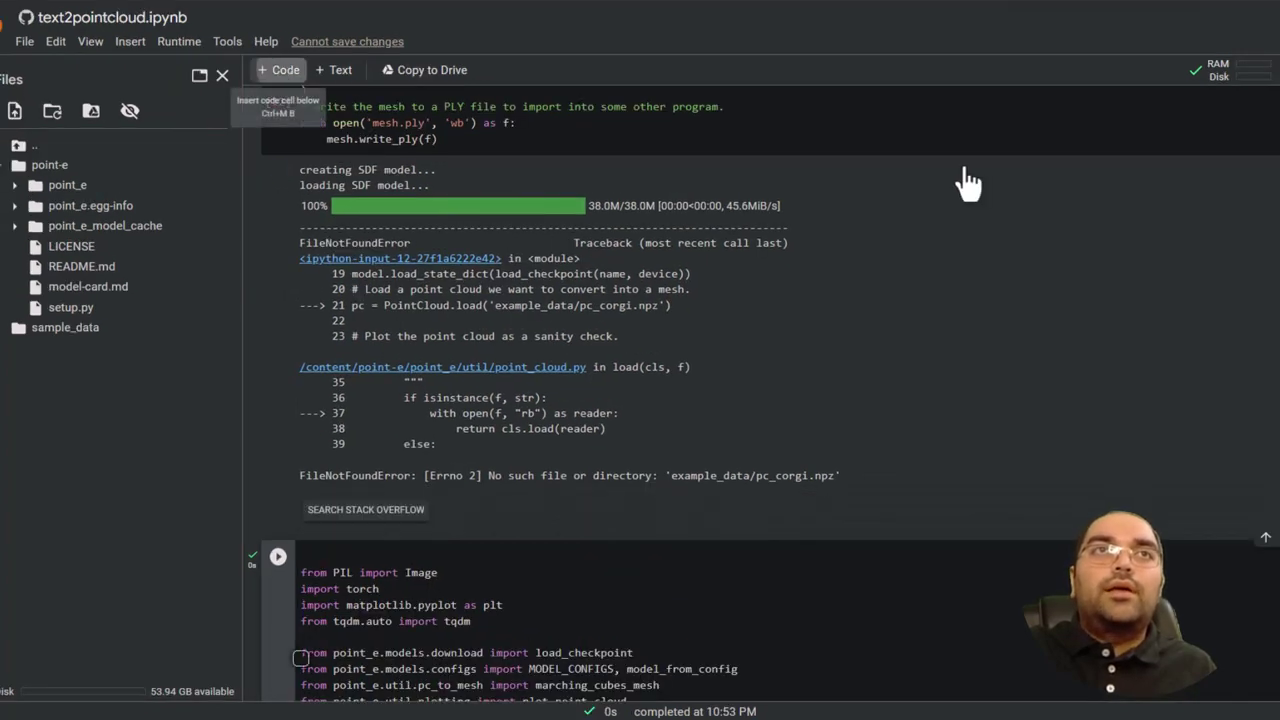
{"action": "scroll", "coordinate": [970, 182], "scroll_direction": "down", "scroll_amount": 2}
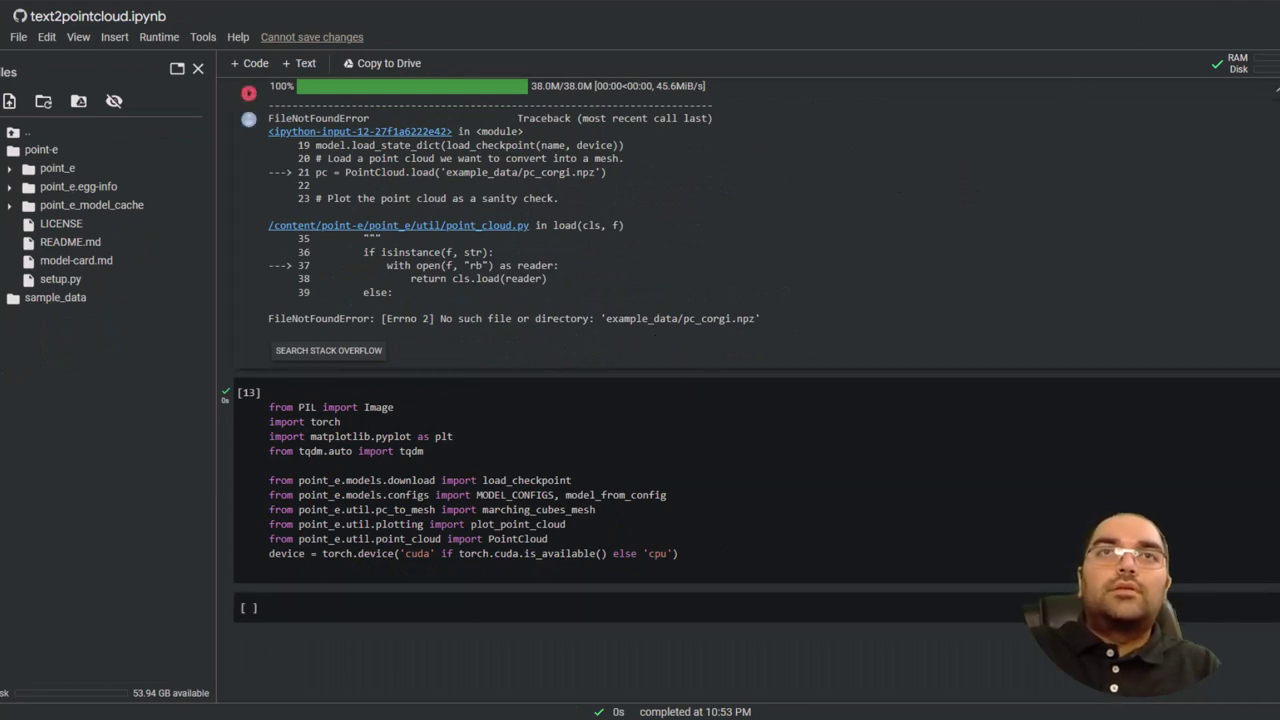
{"action": "key", "text": "alt+Tab"}
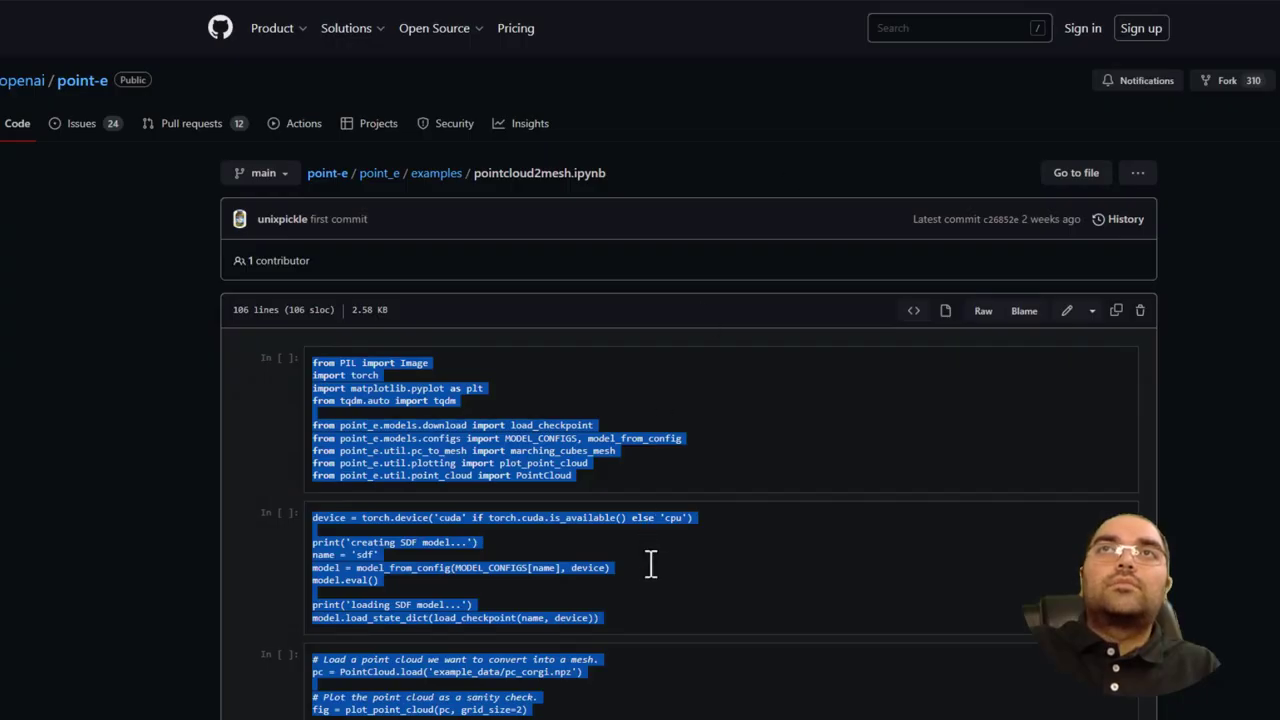
Copy the SDF model creation and checkpoint-loading cell from the GitHub pointcloud2mesh notebook
{"action": "left_click", "coordinate": [651, 564]}
{"action": "scroll", "coordinate": [624, 605], "scroll_direction": "down", "scroll_amount": 3}
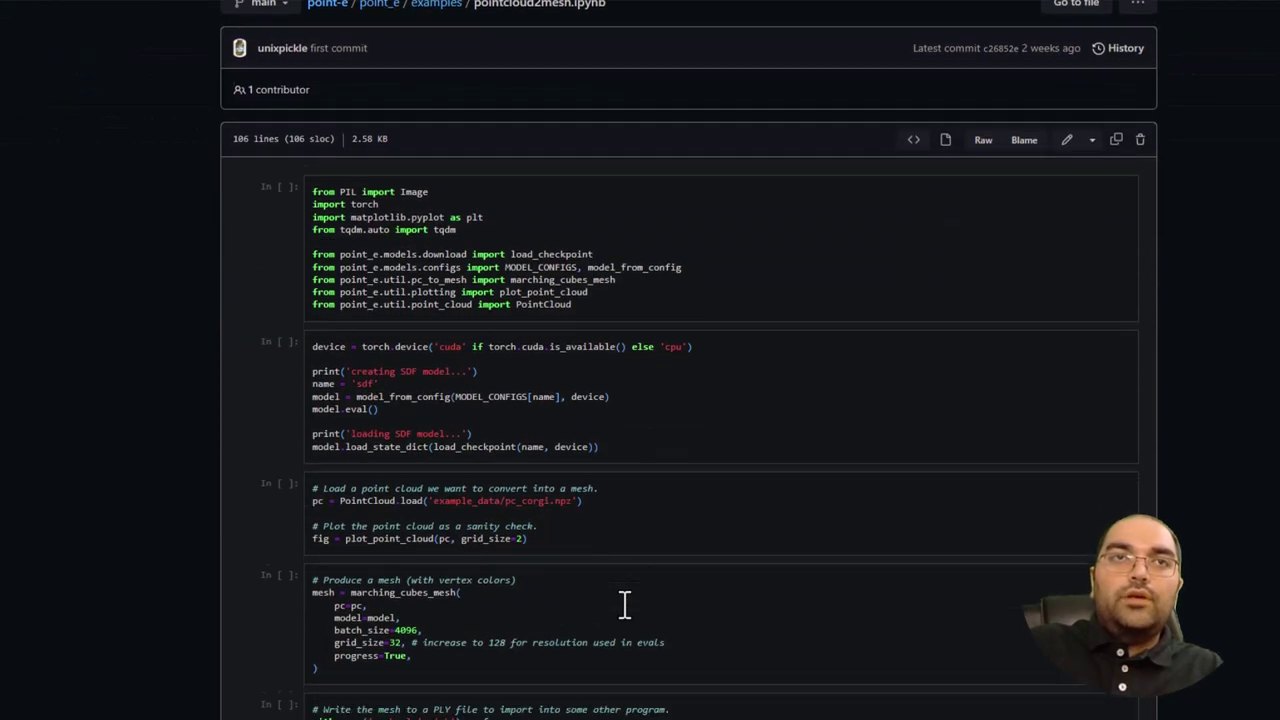
{"action": "scroll", "coordinate": [624, 605], "scroll_direction": "down", "scroll_amount": 3}
{"action": "scroll", "coordinate": [624, 605], "scroll_direction": "up", "scroll_amount": 3}
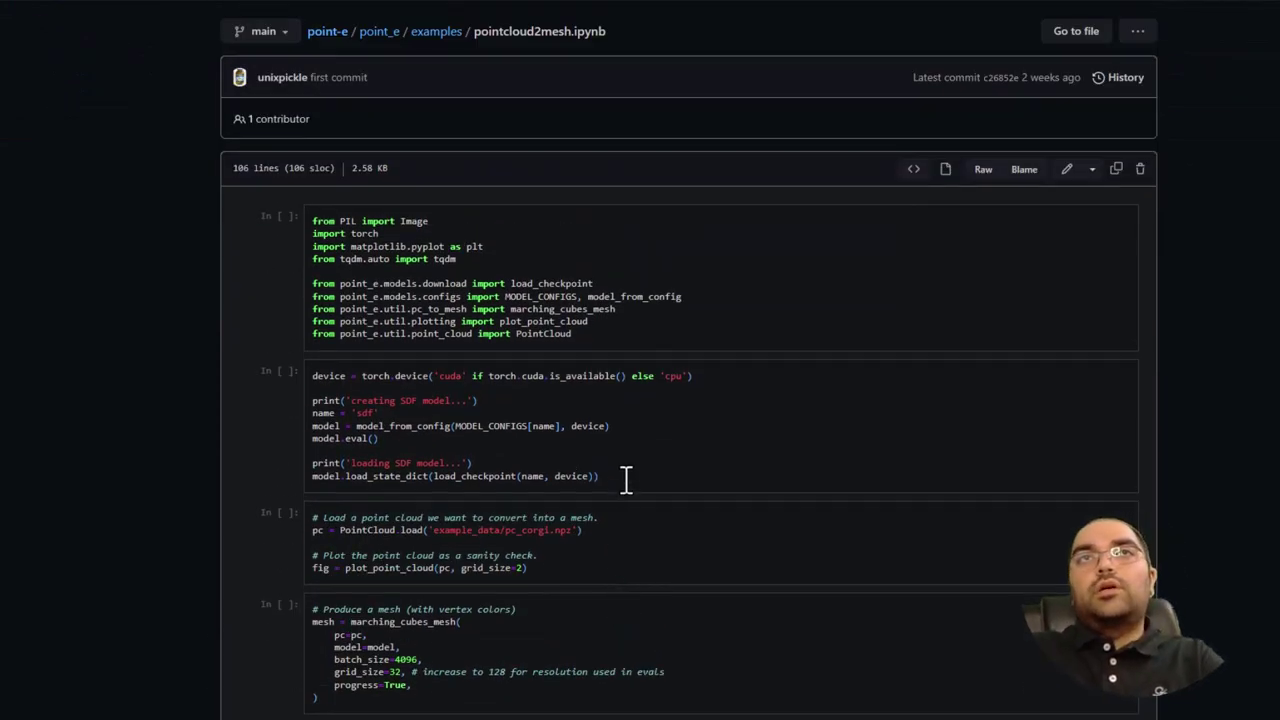
{"action": "left_click_drag", "start_coordinate": [620, 476], "coordinate": [298, 360]}
{"action": "key", "text": "ctrl+c"}
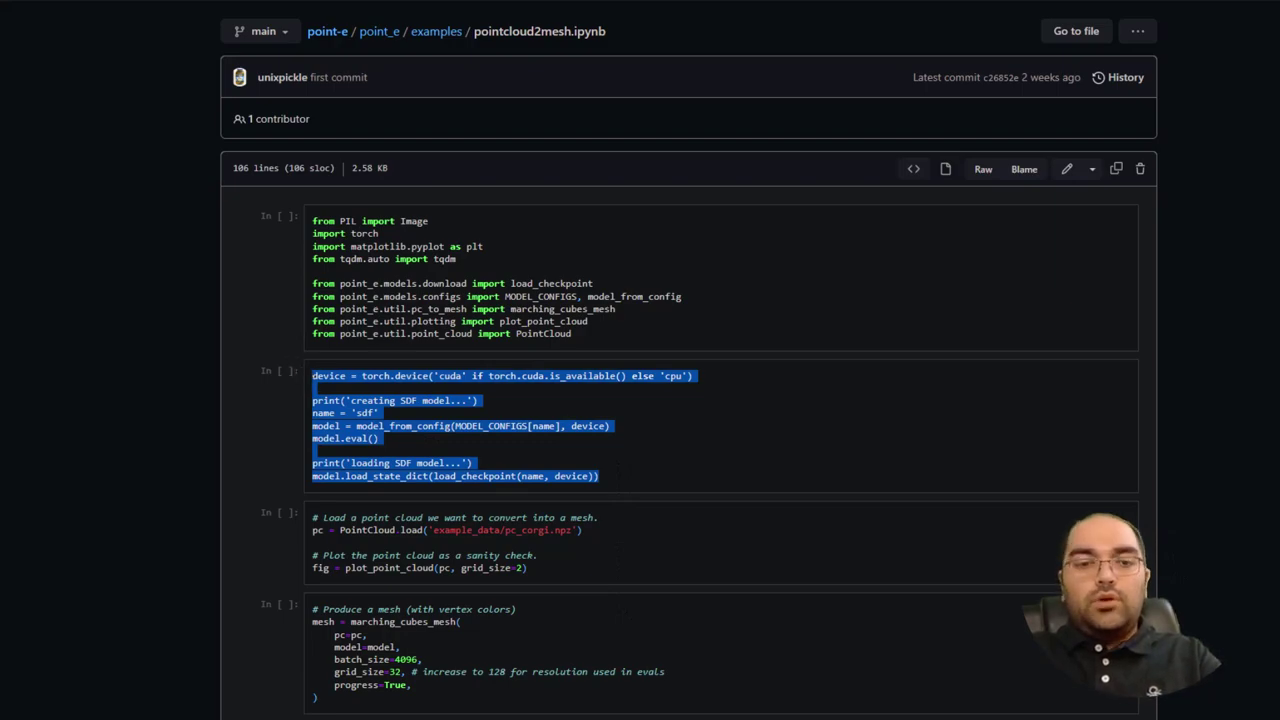
{"action": "key", "text": "alt+Tab"}
Paste the SDF model code below the imports, remove the duplicate device line, and run it
{"action": "left_click", "coordinate": [363, 610]}
{"action": "key", "text": "ctrl+v"}
{"action": "left_click_drag", "start_coordinate": [680, 509], "coordinate": [266, 509]}
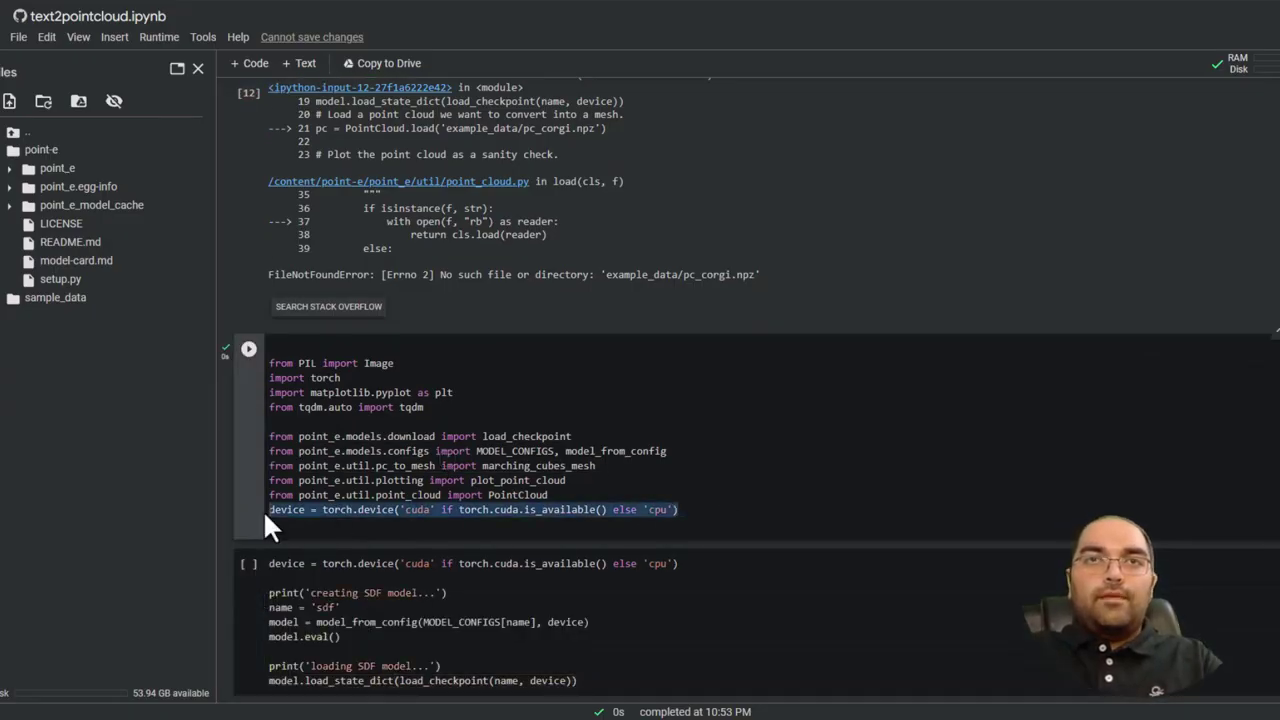
{"action": "key", "text": "BackSpace"}
{"action": "key", "text": "BackSpace"}
{"action": "key", "text": "BackSpace"}
{"action": "key", "text": "BackSpace"}
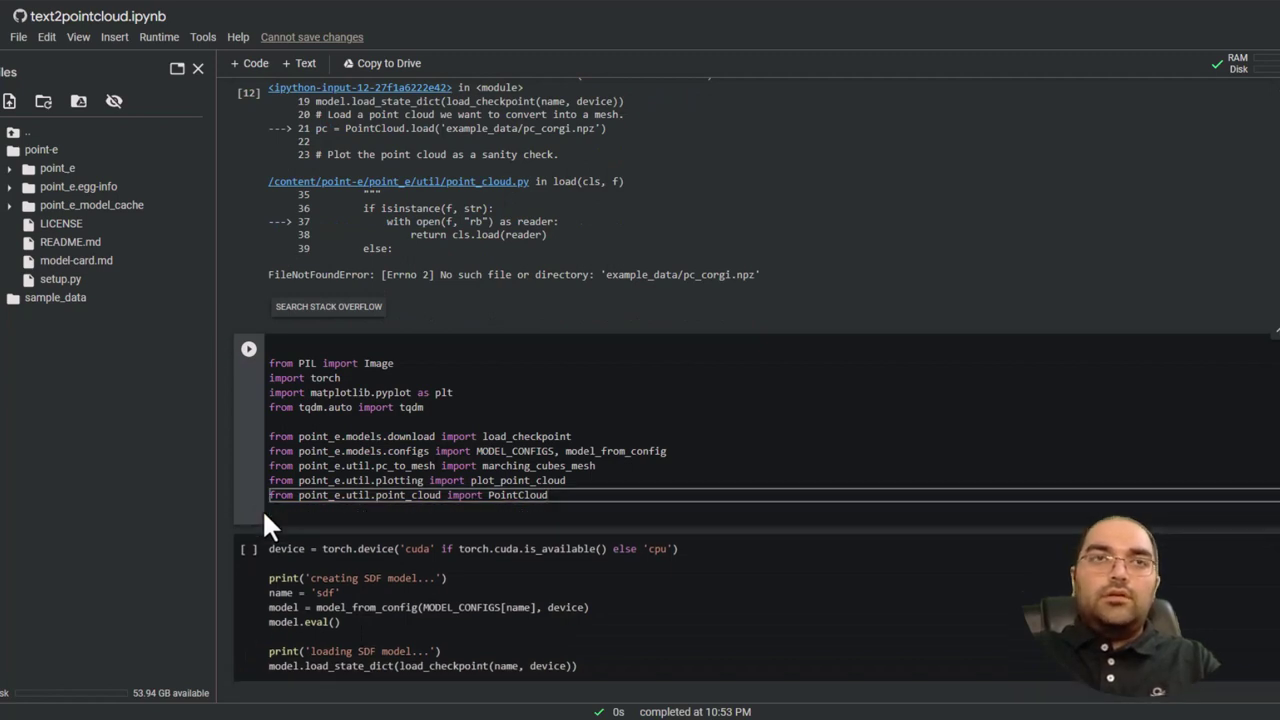
{"action": "left_click", "coordinate": [249, 549]}
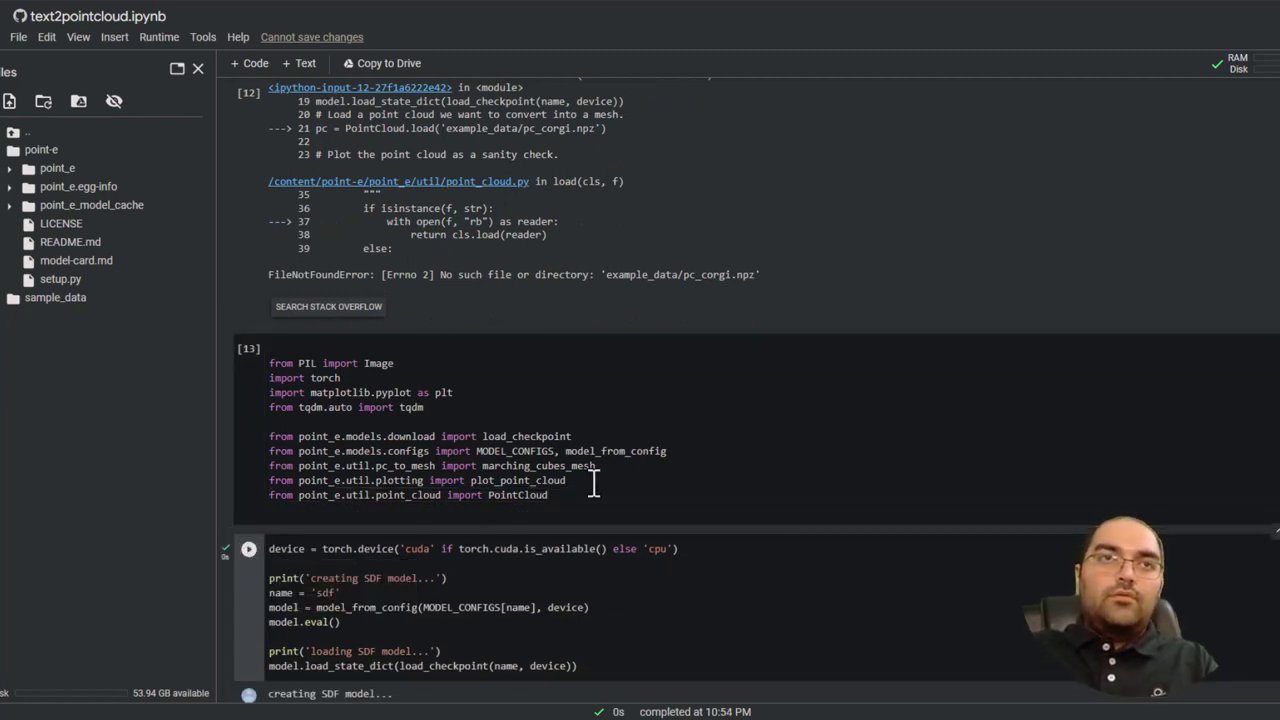
{"action": "scroll", "coordinate": [779, 446], "scroll_direction": "down", "scroll_amount": 2}
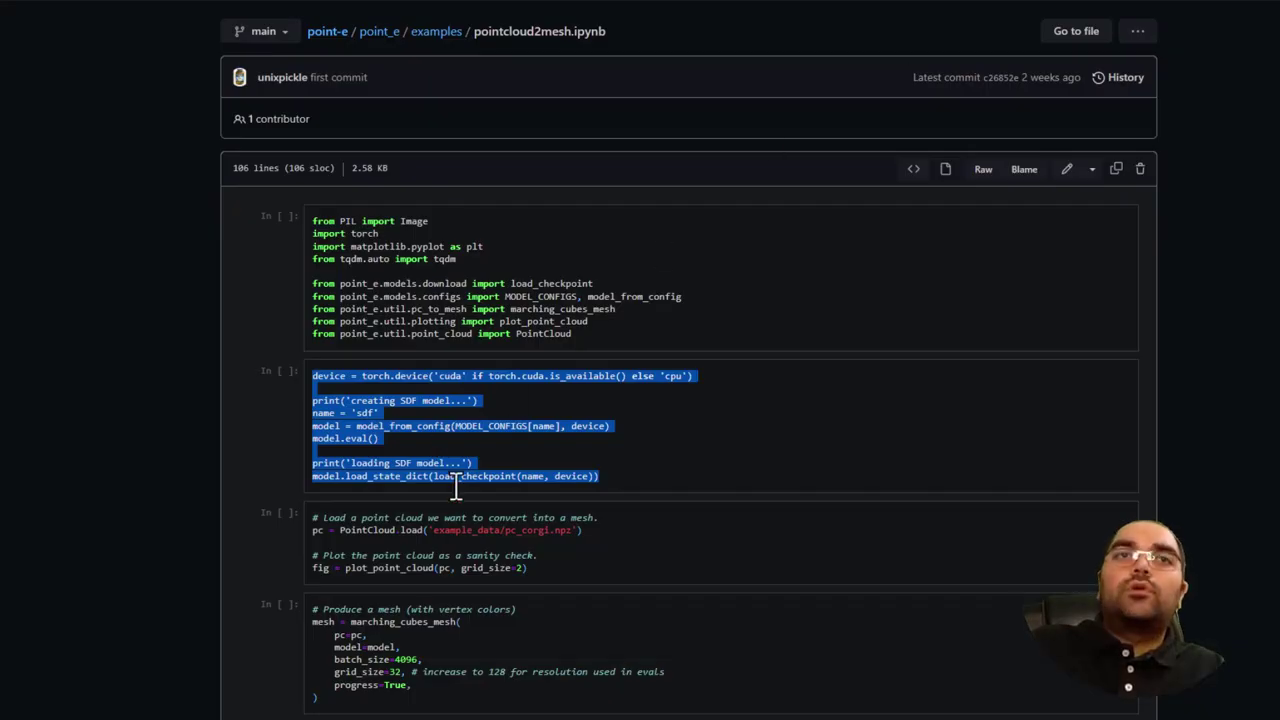
Copy the pc_corgi.npz load-and-plot code into a new Colab cell and run it
{"action": "left_click_drag", "start_coordinate": [528, 568], "coordinate": [302, 512]}
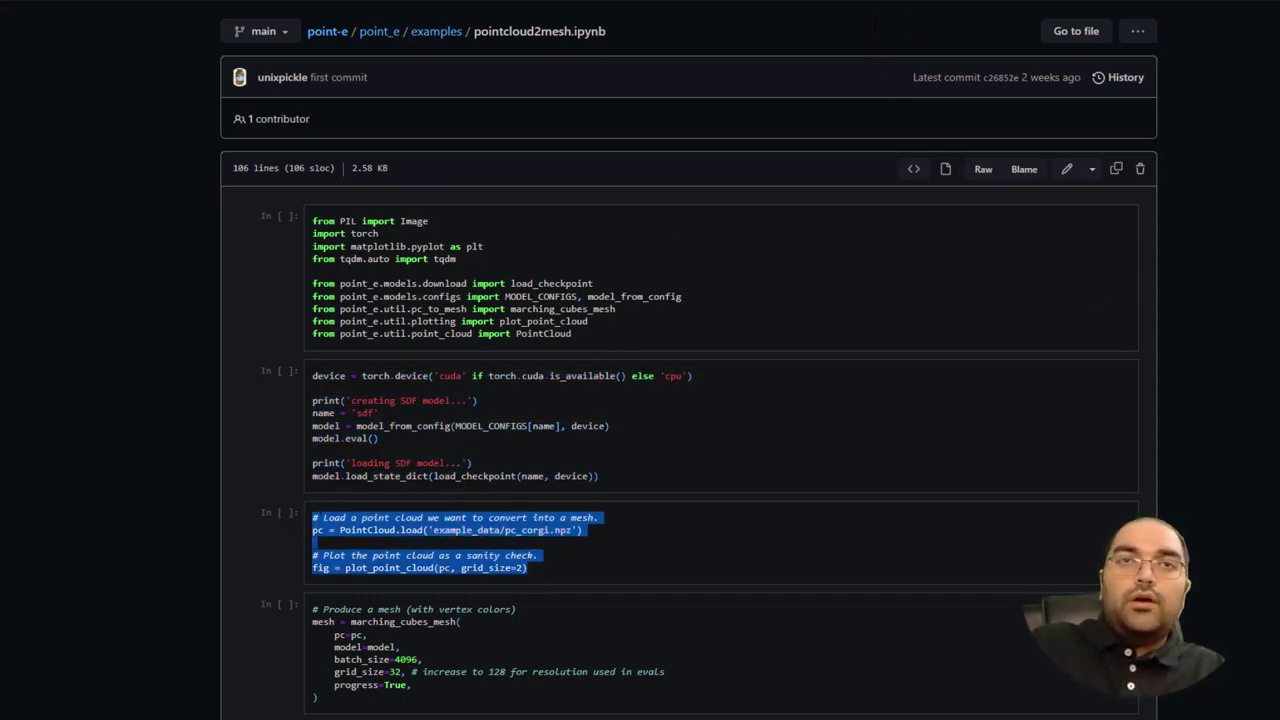
{"action": "key", "text": "alt+Tab"}
{"action": "left_click", "coordinate": [251, 63]}
{"action": "left_click", "coordinate": [336, 556]}
{"action": "key", "text": "ctrl+v"}
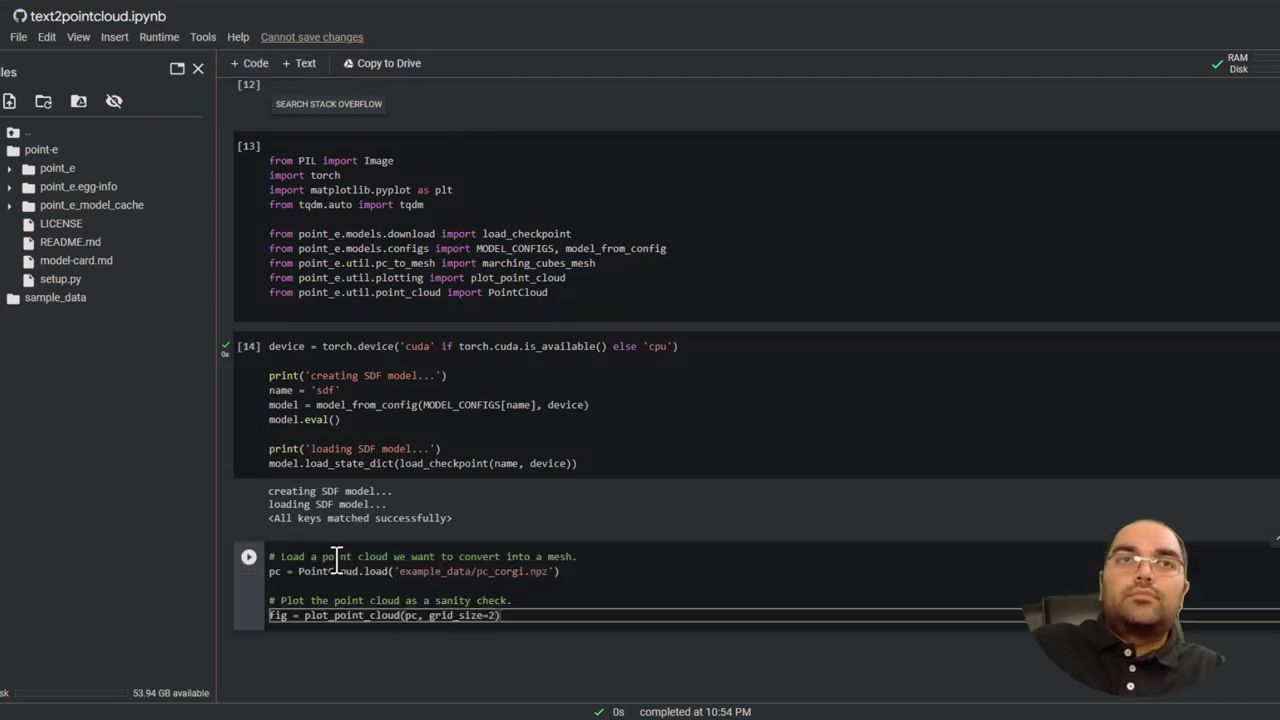
{"action": "left_click", "coordinate": [249, 557]}
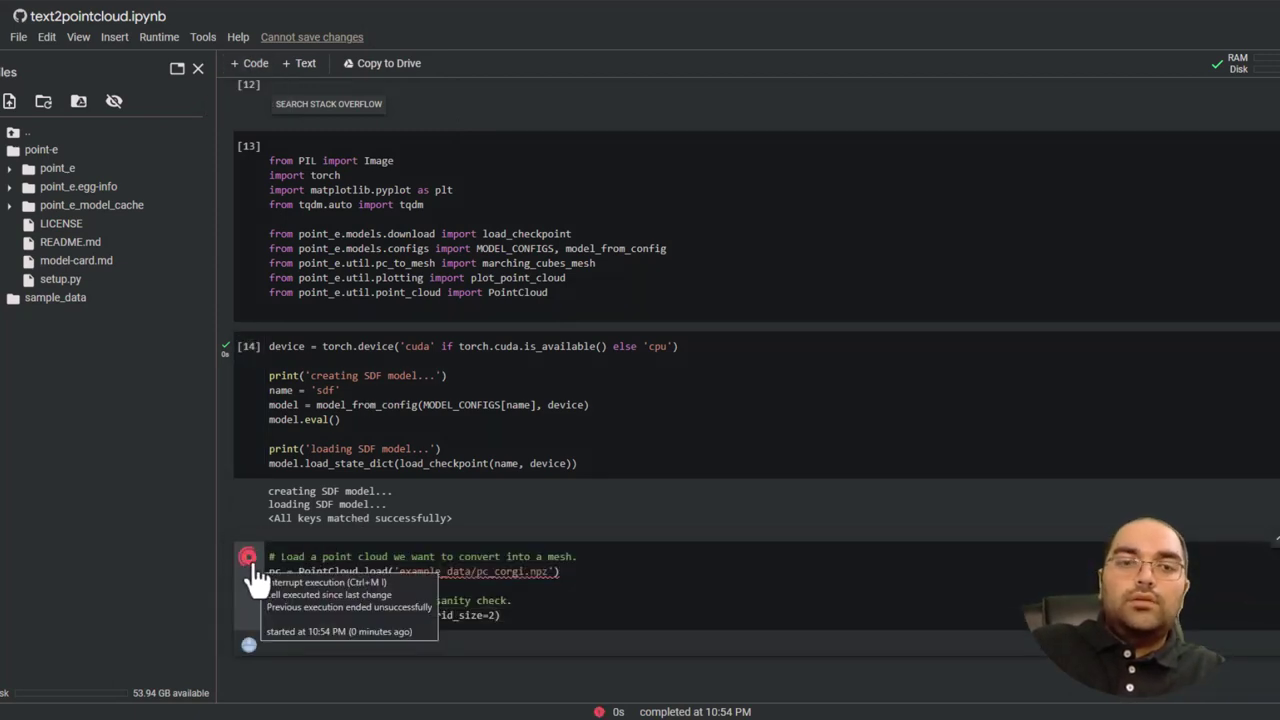
{"action": "scroll", "coordinate": [640, 668], "scroll_direction": "down", "scroll_amount": 2}
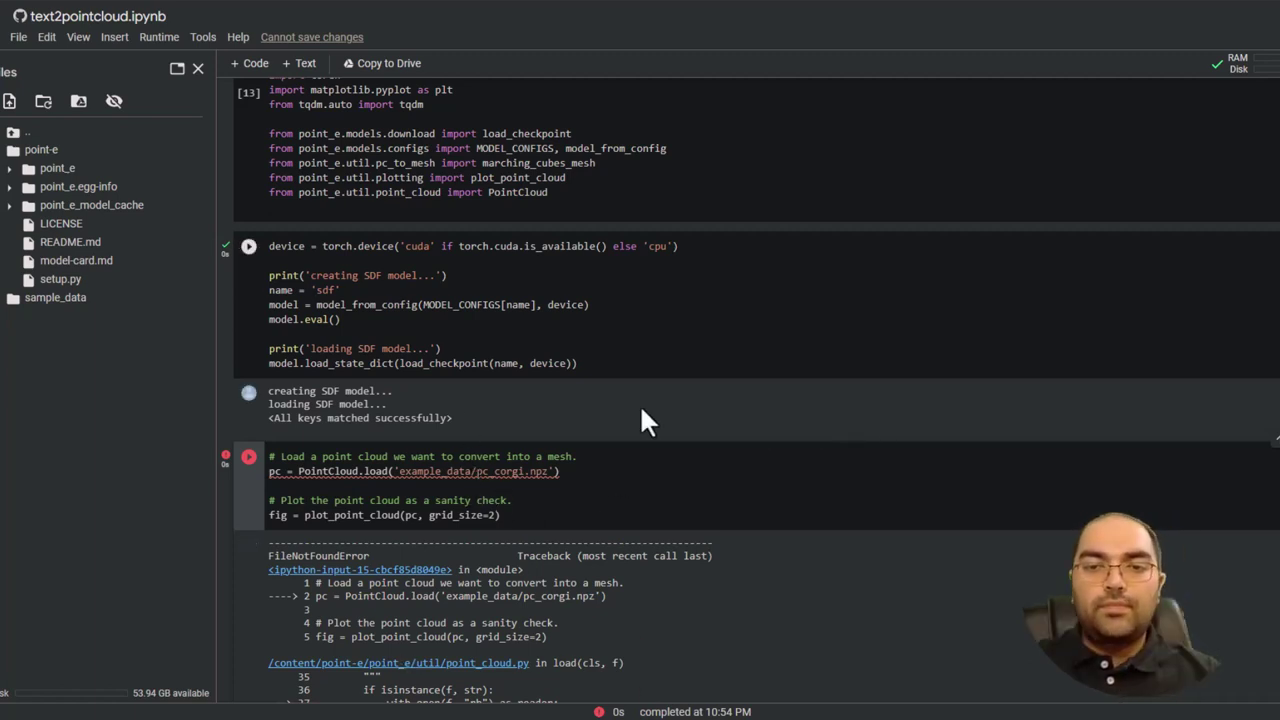
{"action": "mouse_move", "coordinate": [600, 400]}
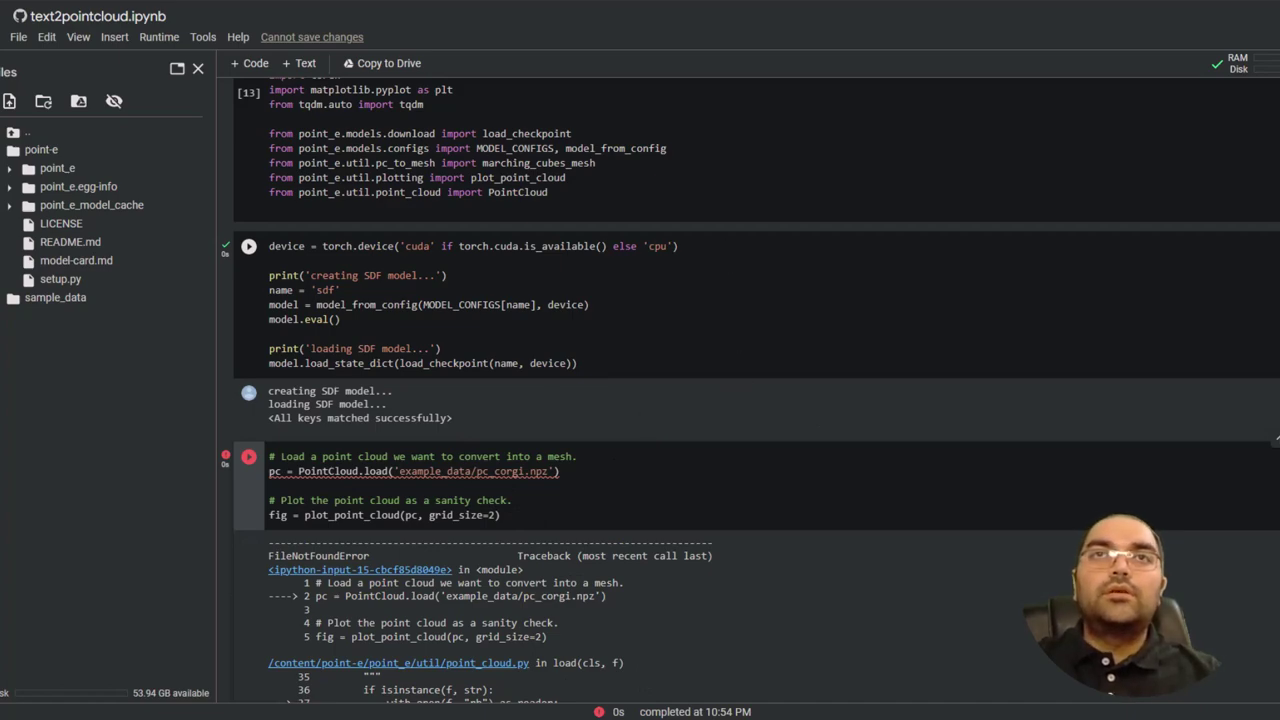
{"action": "scroll", "coordinate": [737, 371], "scroll_direction": "up", "scroll_amount": 5}
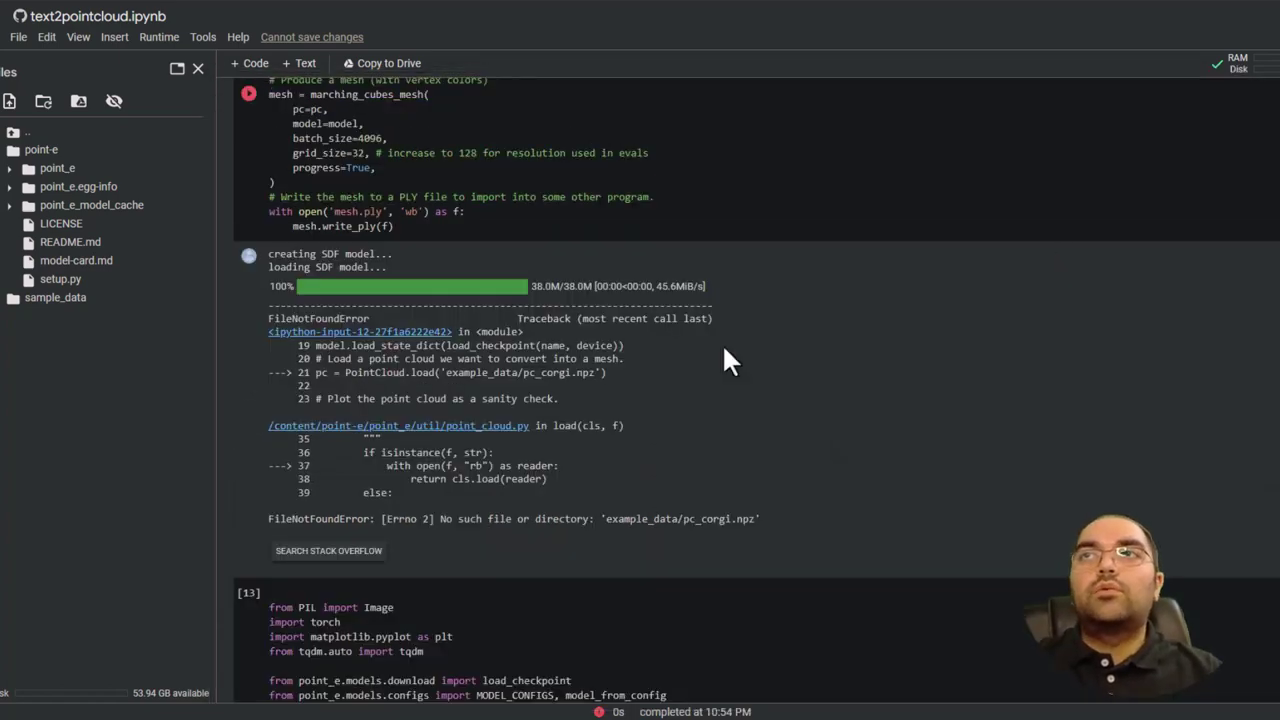
{"action": "scroll", "coordinate": [722, 345], "scroll_direction": "up", "scroll_amount": 5}
{"action": "scroll", "coordinate": [722, 345], "scroll_direction": "up", "scroll_amount": 3}
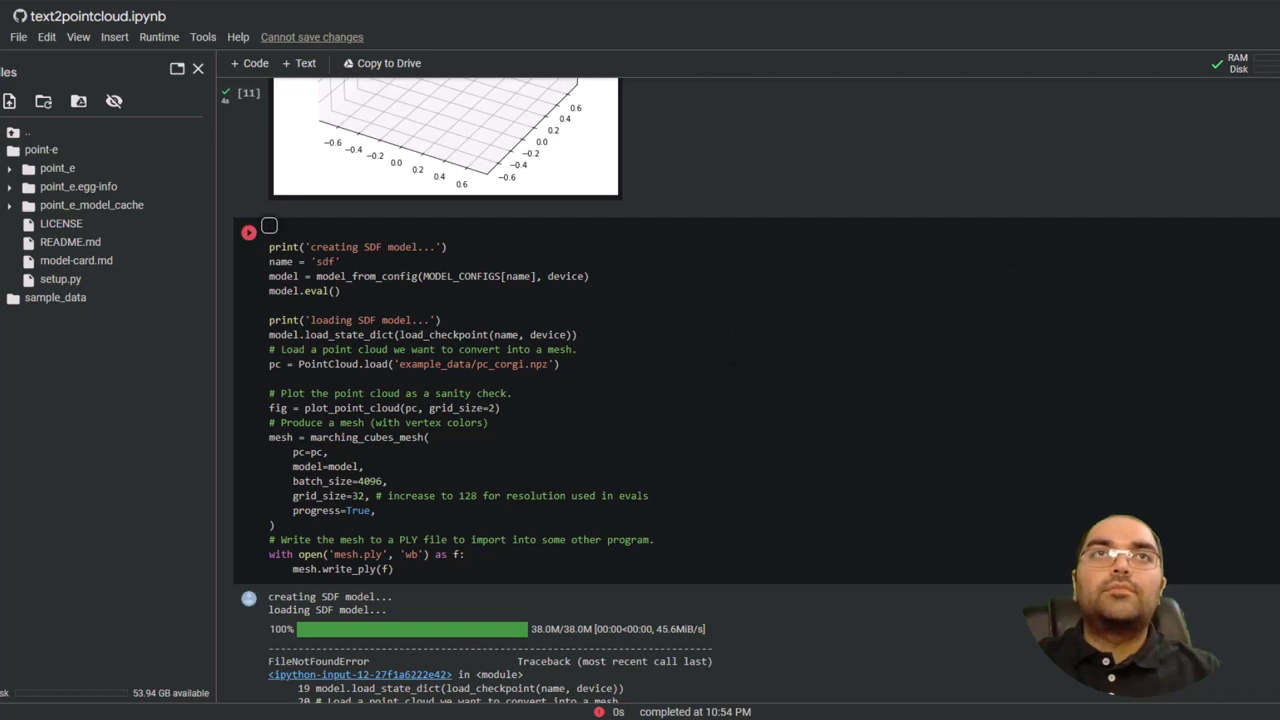
Replace the pc_corgi.npz load with the sampler.output_to_point_clouds line and plot the red BMW in four views
{"action": "left_click", "coordinate": [722, 246]}
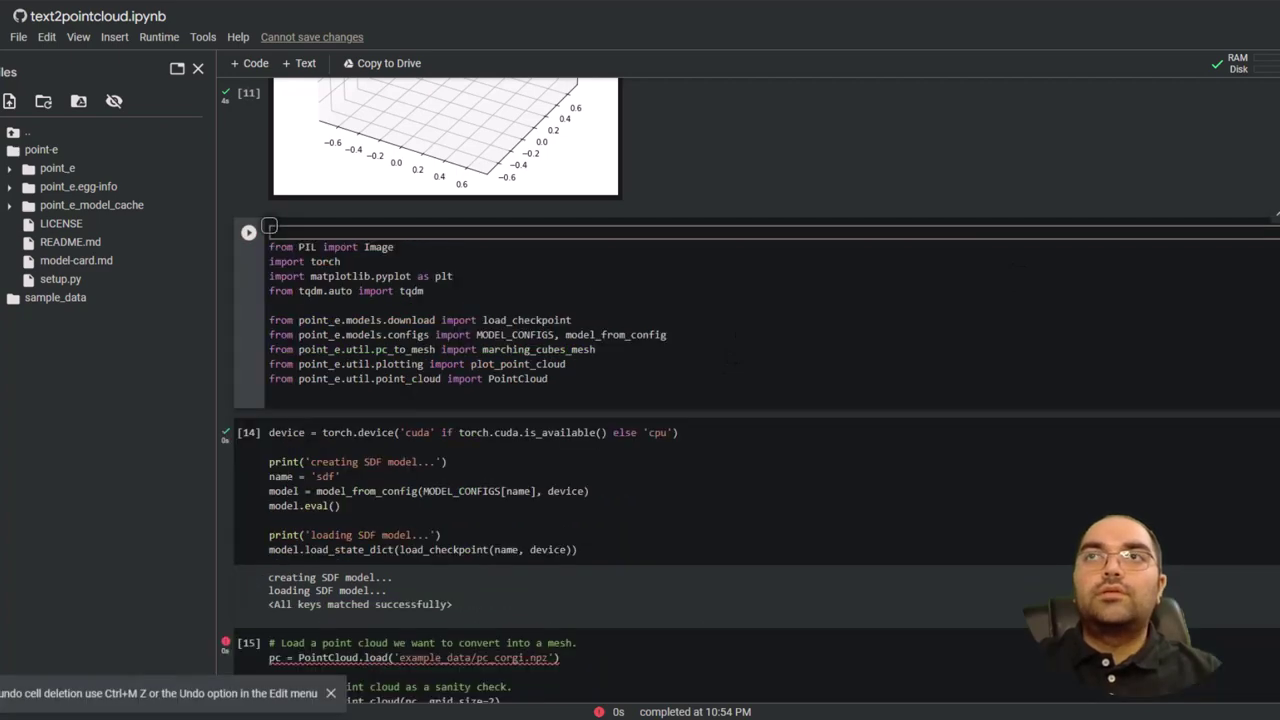
{"action": "scroll", "coordinate": [1004, 162], "scroll_direction": "up", "scroll_amount": 5}
{"action": "scroll", "coordinate": [1004, 162], "scroll_direction": "up", "scroll_amount": 3}
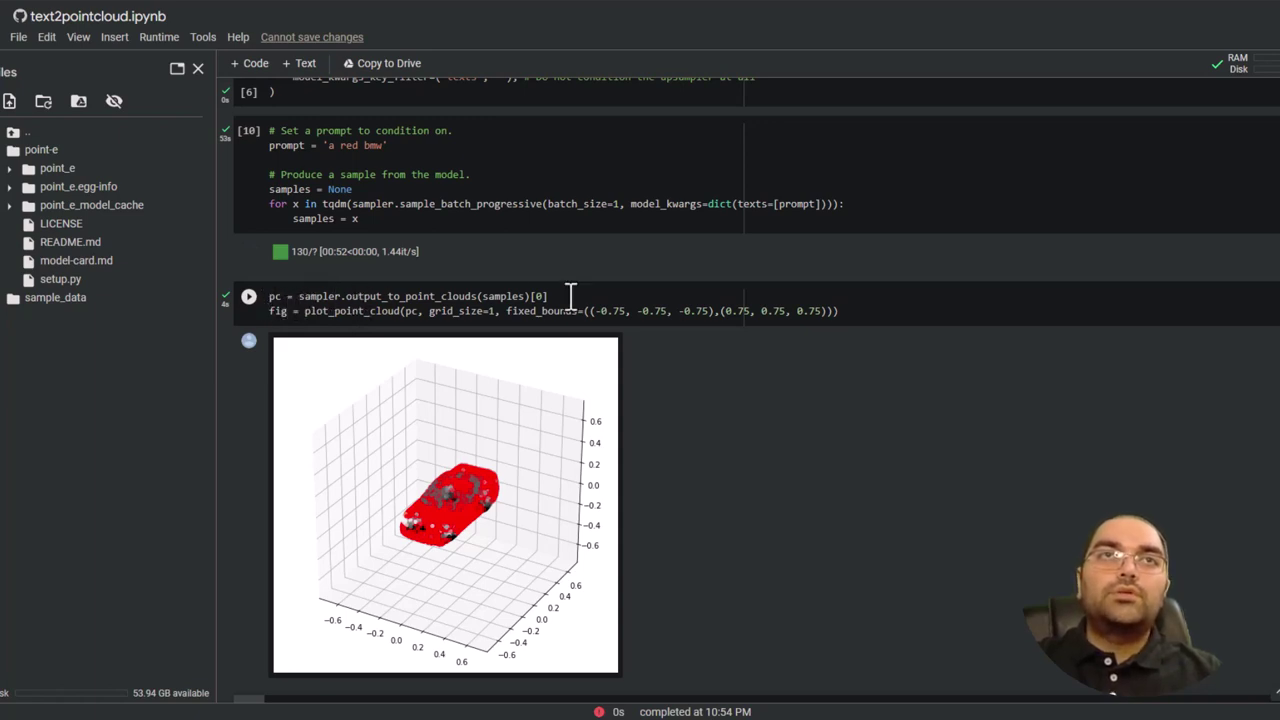
{"action": "left_click_drag", "start_coordinate": [548, 296], "coordinate": [150, 312]}
{"action": "key", "text": "ctrl+c"}
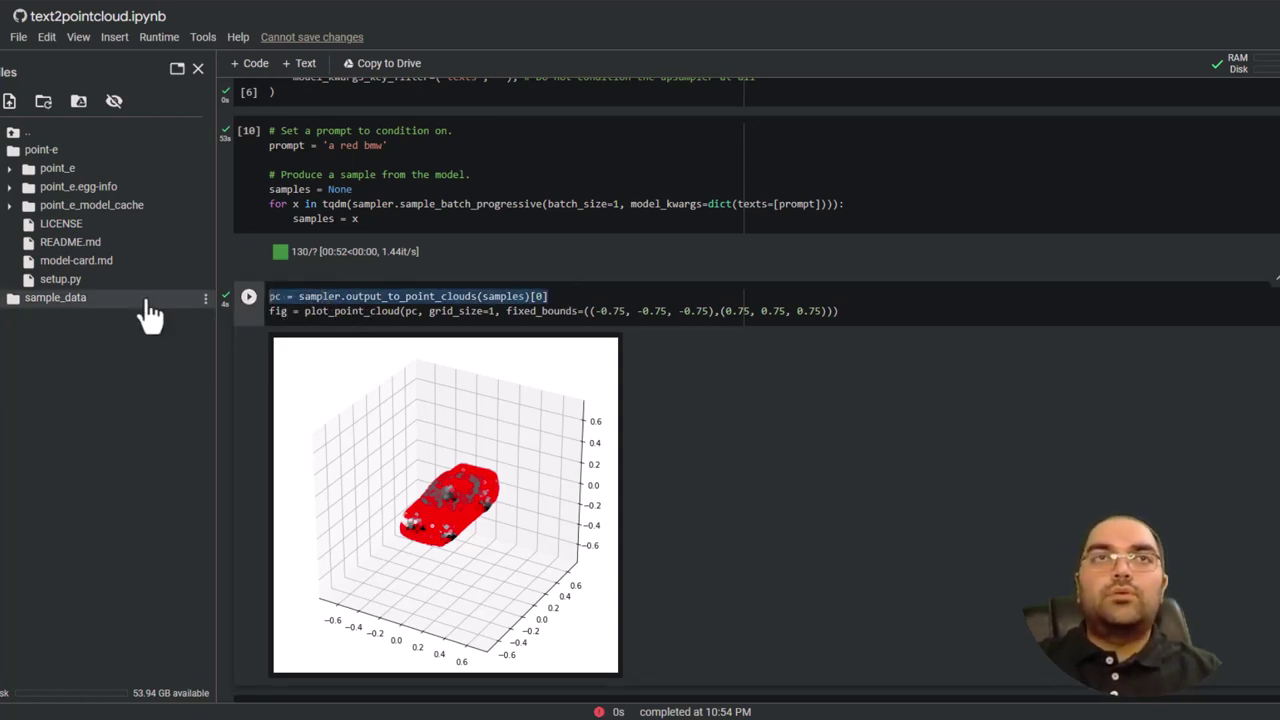
{"action": "key", "text": "ctrl+space"}
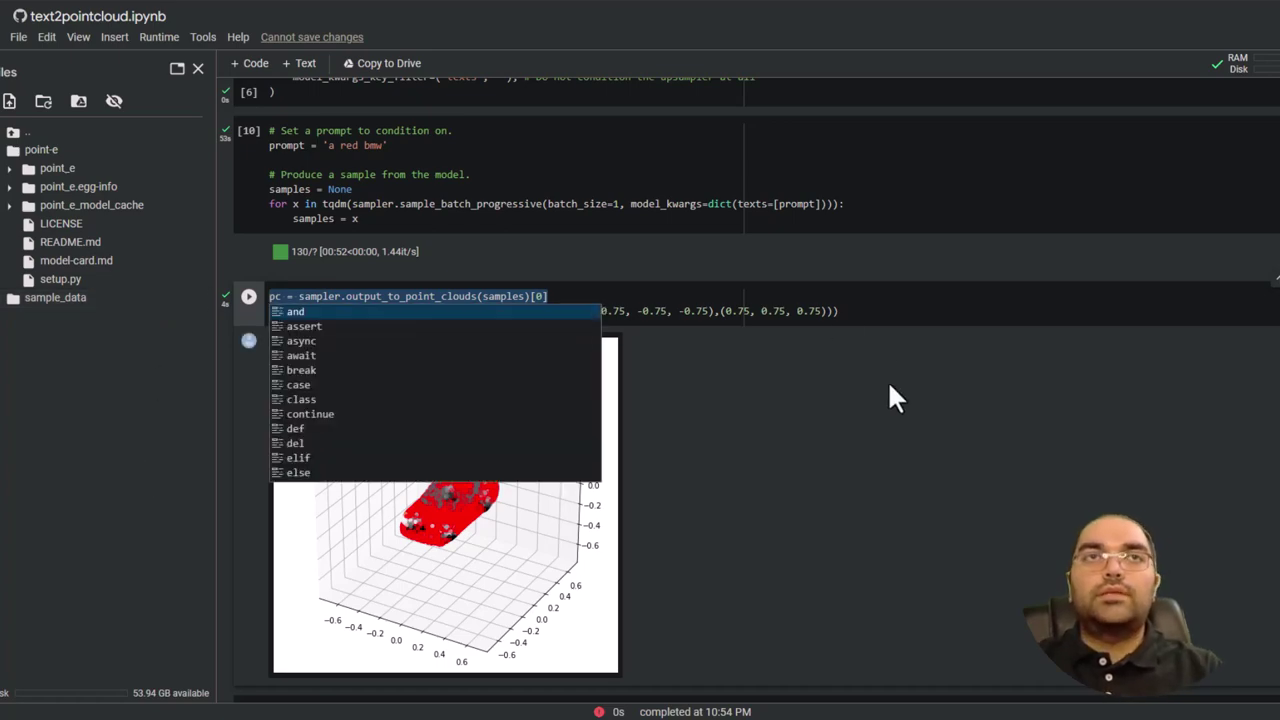
{"action": "key", "text": "Escape"}
{"action": "scroll", "coordinate": [849, 413], "scroll_direction": "down", "scroll_amount": 5}
{"action": "scroll", "coordinate": [849, 413], "scroll_direction": "down", "scroll_amount": 5}
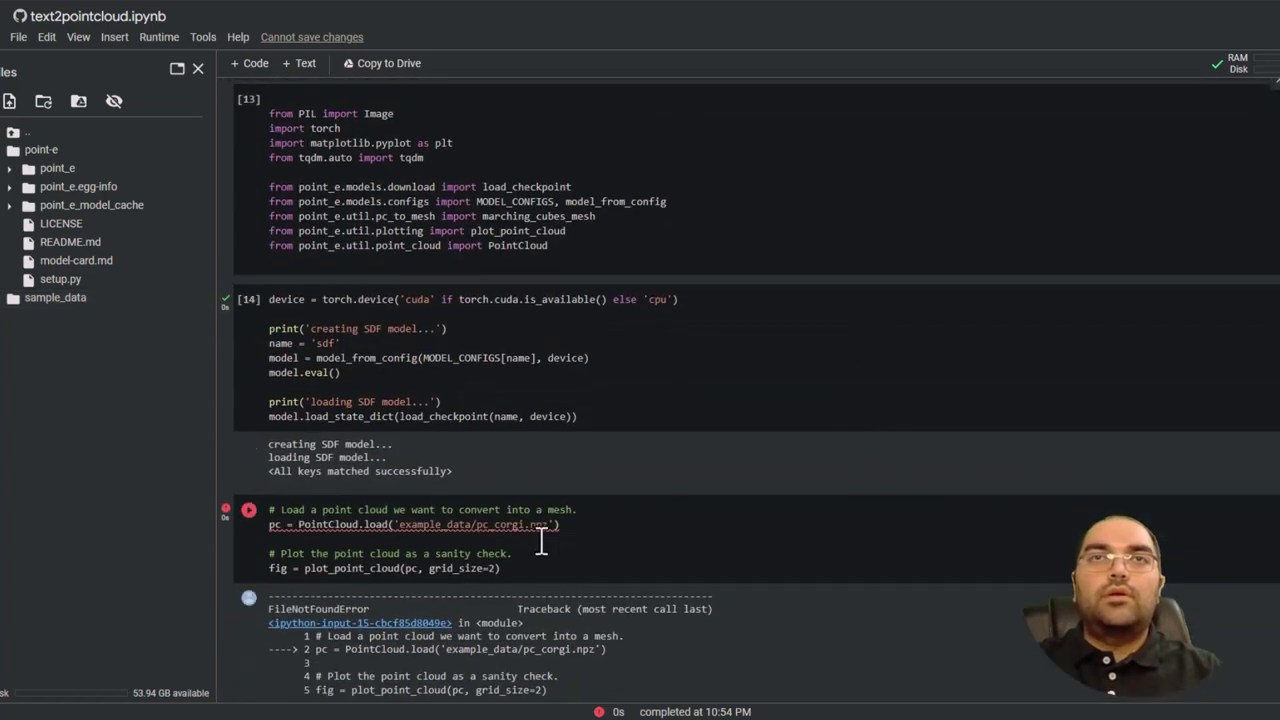
{"action": "left_click_drag", "start_coordinate": [560, 524], "coordinate": [283, 526]}
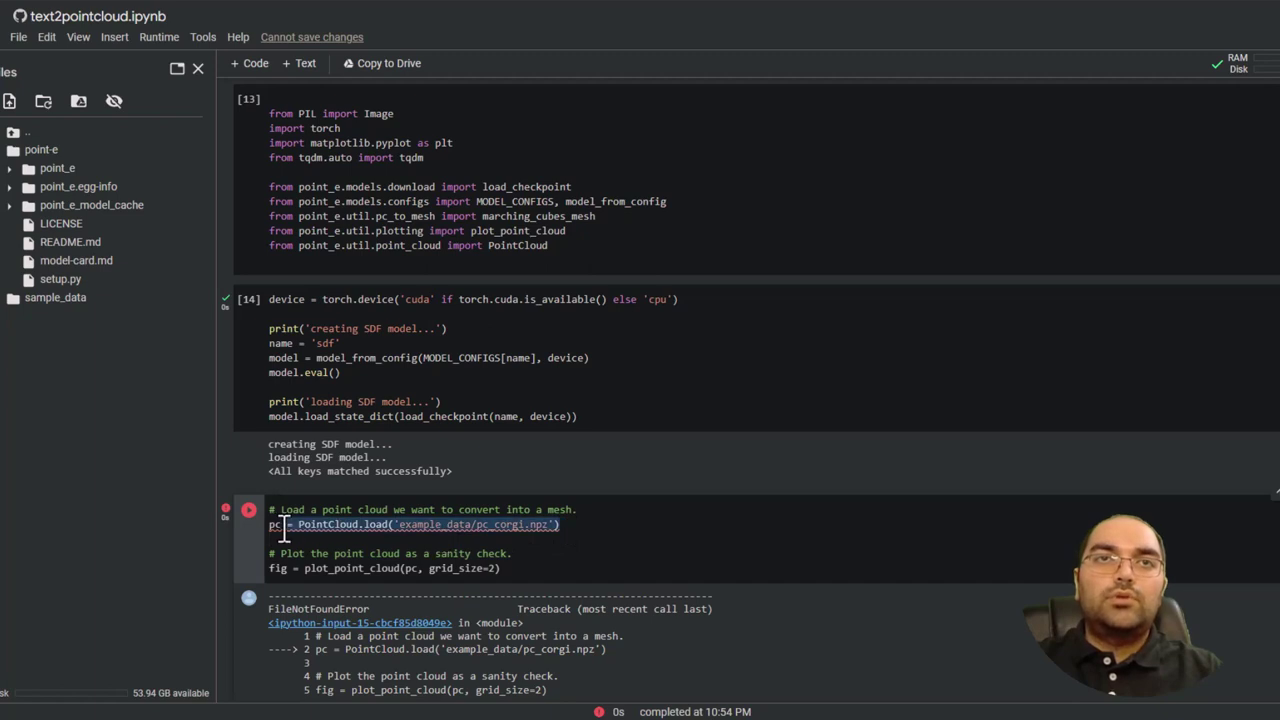
{"action": "key", "text": "ctrl+v"}
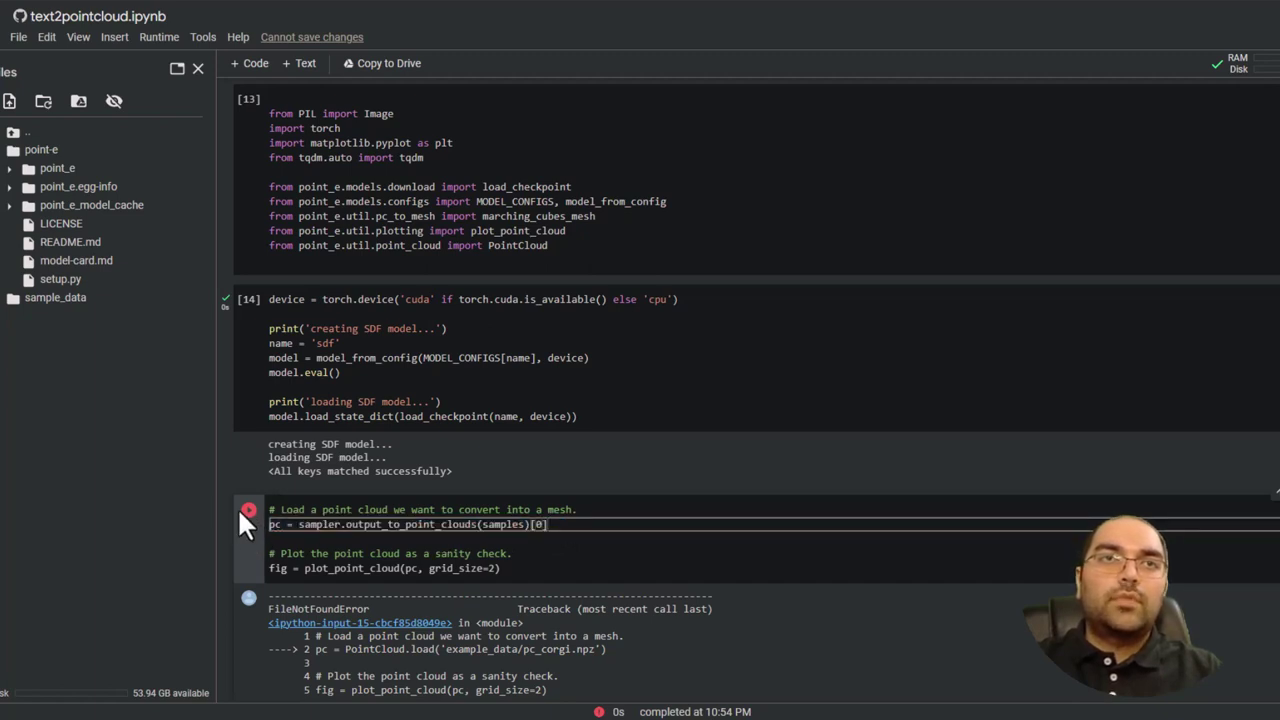
{"action": "left_click", "coordinate": [248, 510]}
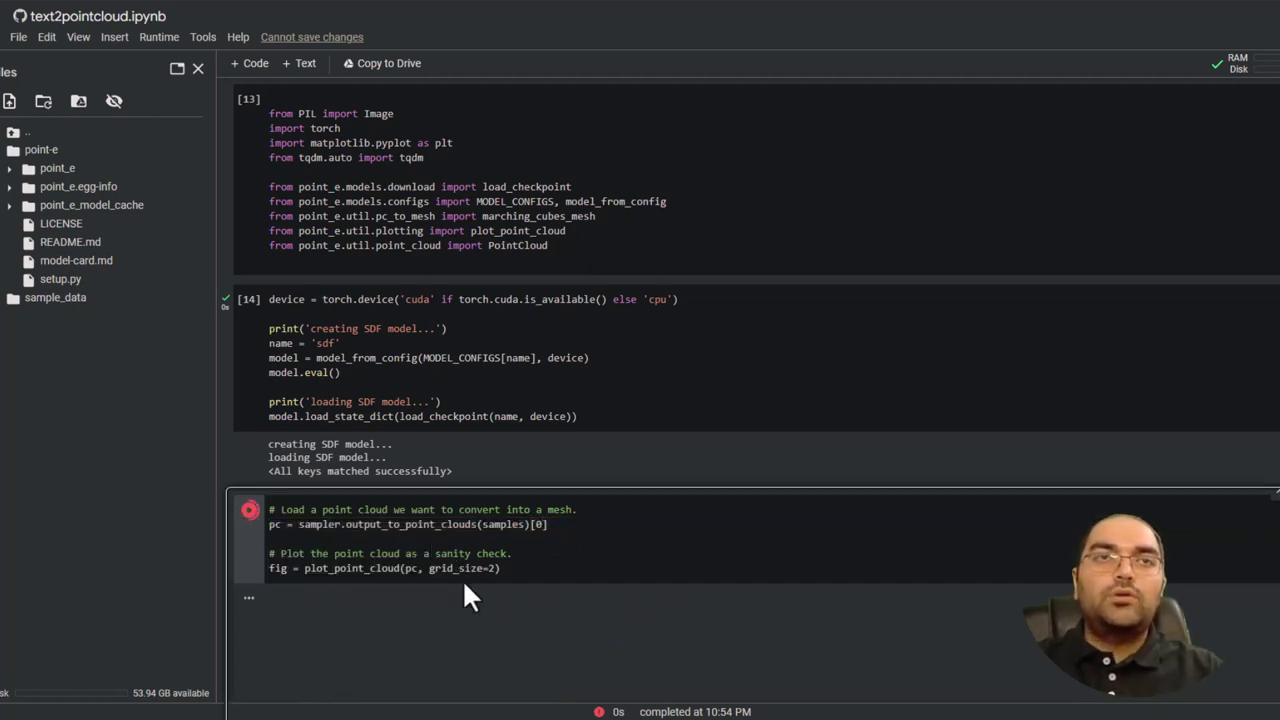
{"action": "scroll", "coordinate": [459, 593], "scroll_direction": "down", "scroll_amount": 2}
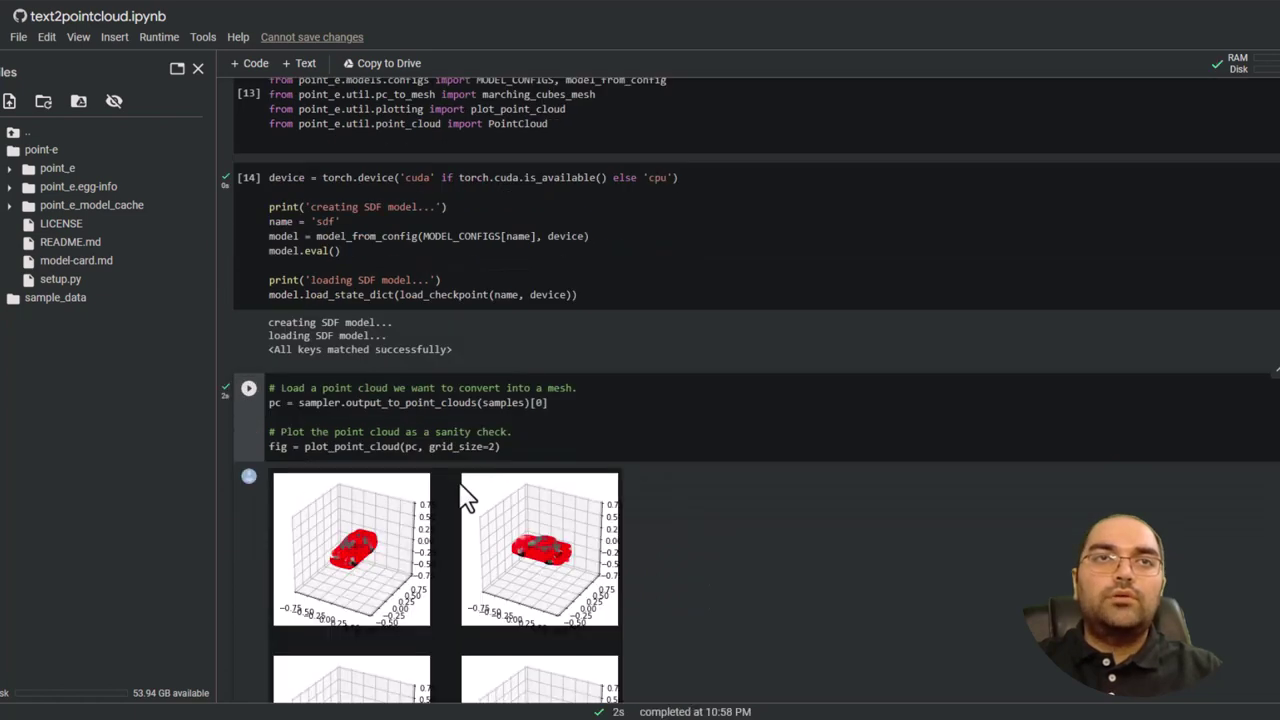
{"action": "scroll", "coordinate": [476, 662], "scroll_direction": "down", "scroll_amount": 3}
{"action": "scroll", "coordinate": [460, 680], "scroll_direction": "down", "scroll_amount": 2}
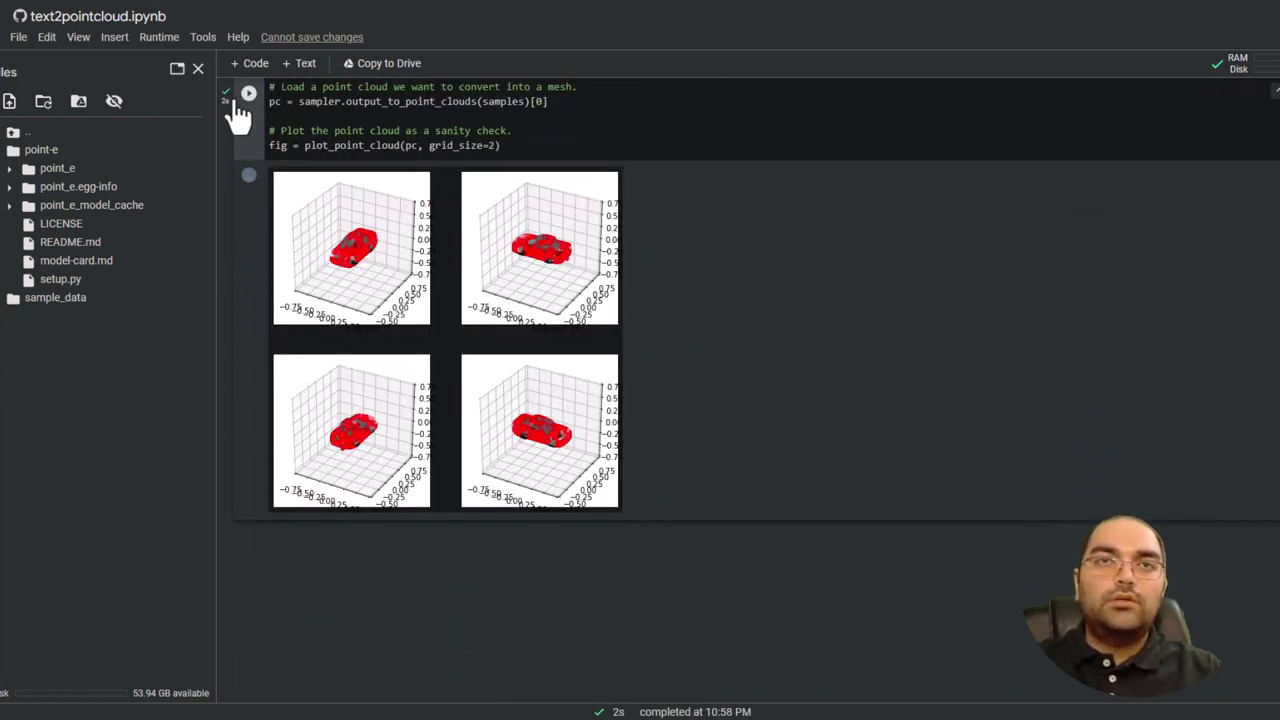
{"action": "left_click", "coordinate": [249, 63]}
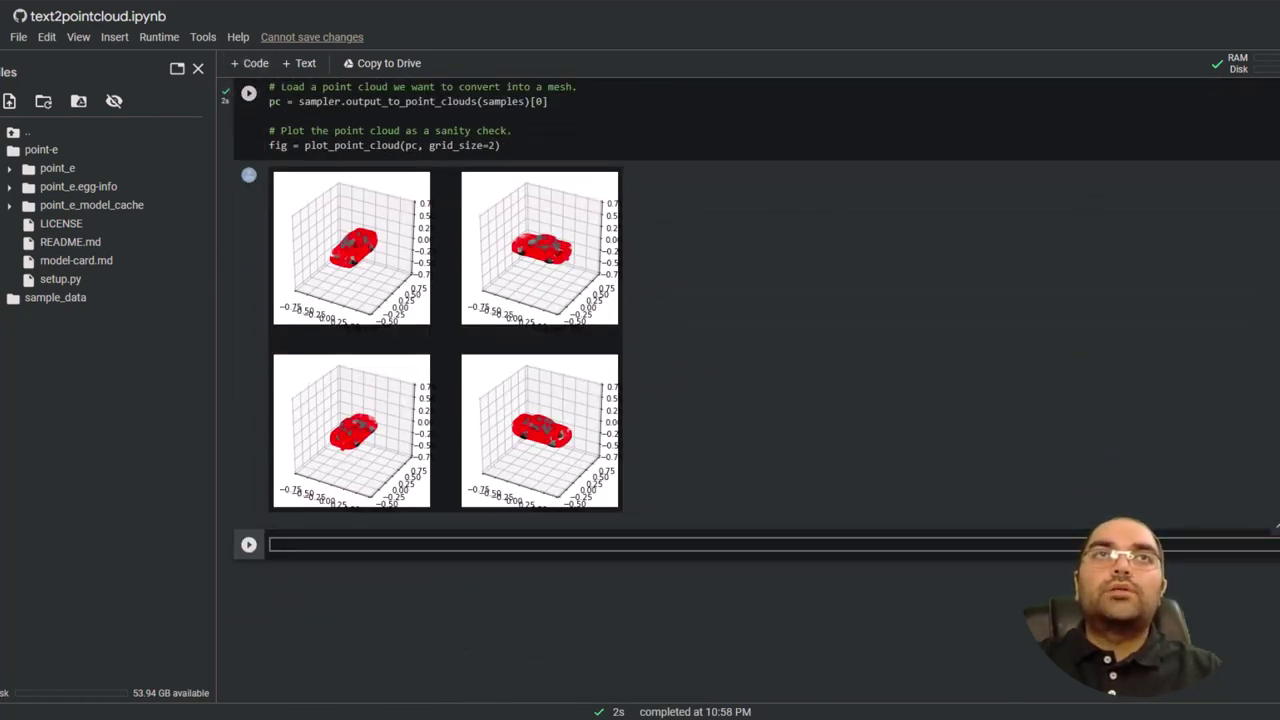
Paste GitHub's 'Produce a mesh' marching-cubes code into the empty cell and run it
{"action": "key", "text": "alt+Tab"}
{"action": "scroll", "coordinate": [530, 578], "scroll_direction": "down", "scroll_amount": 3}
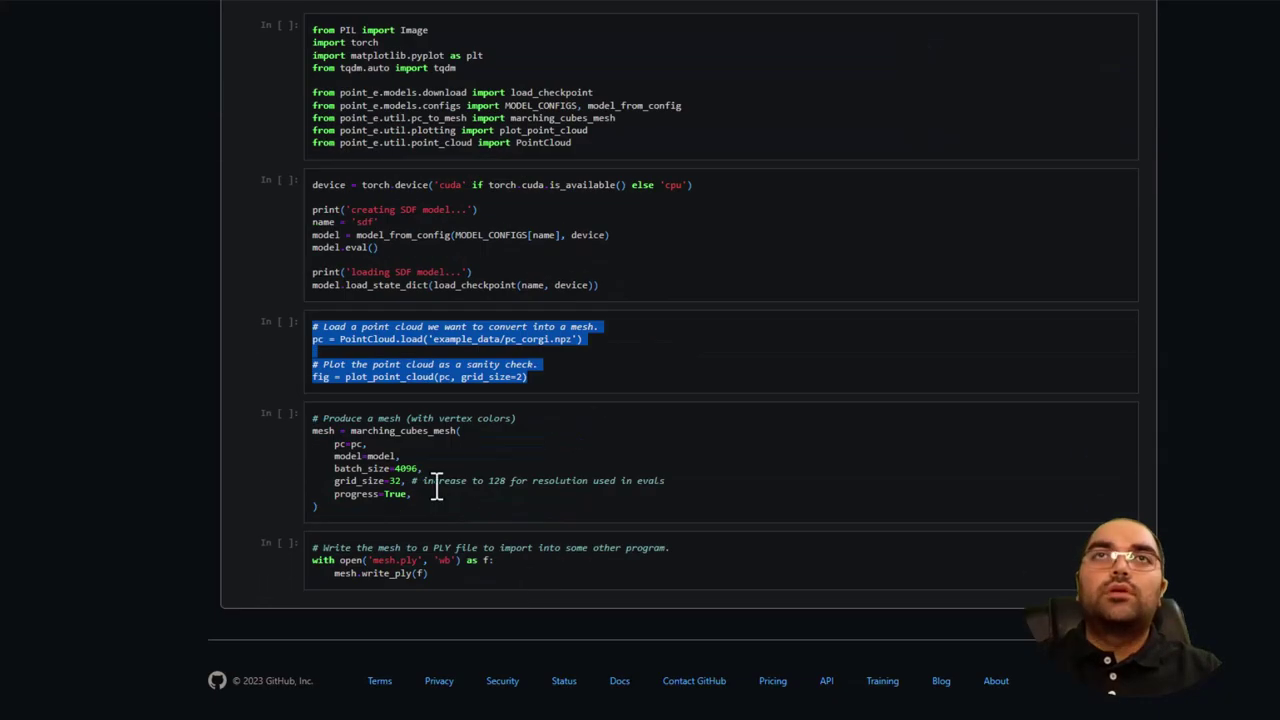
{"action": "left_click_drag", "start_coordinate": [320, 506], "coordinate": [312, 420]}
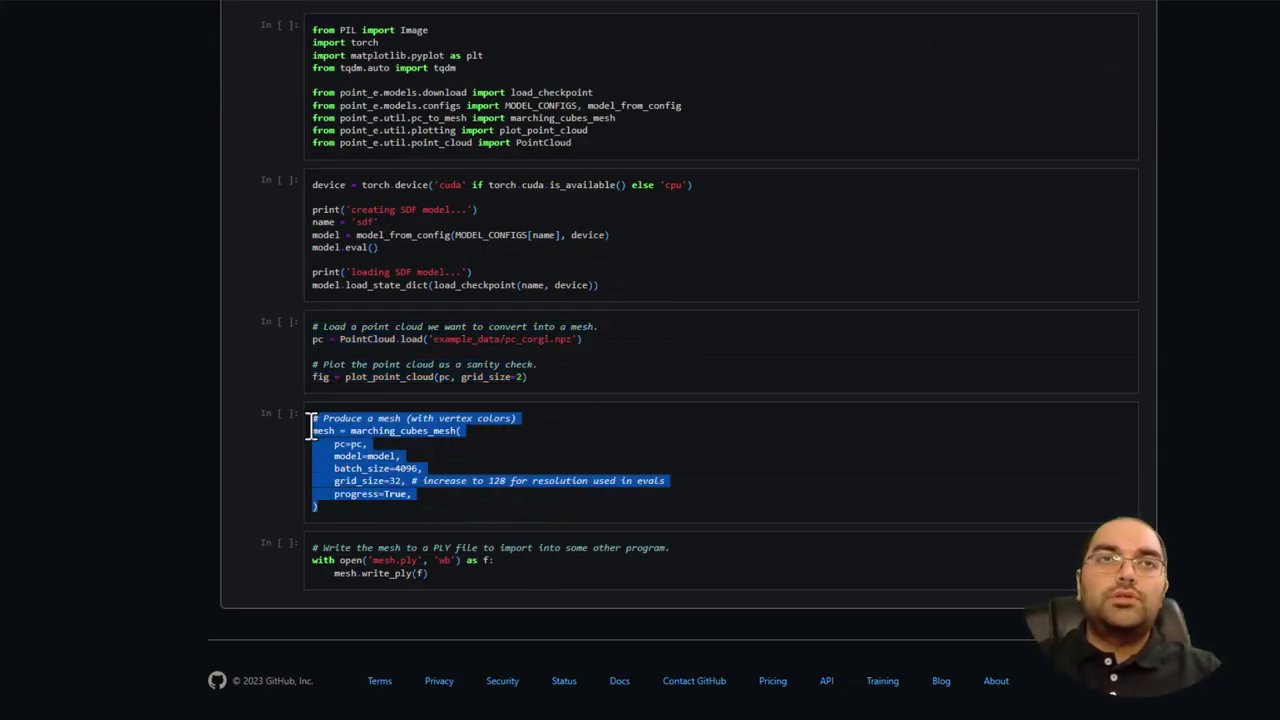
{"action": "key", "text": "ctrl+c"}
{"action": "key", "text": "alt+Tab"}
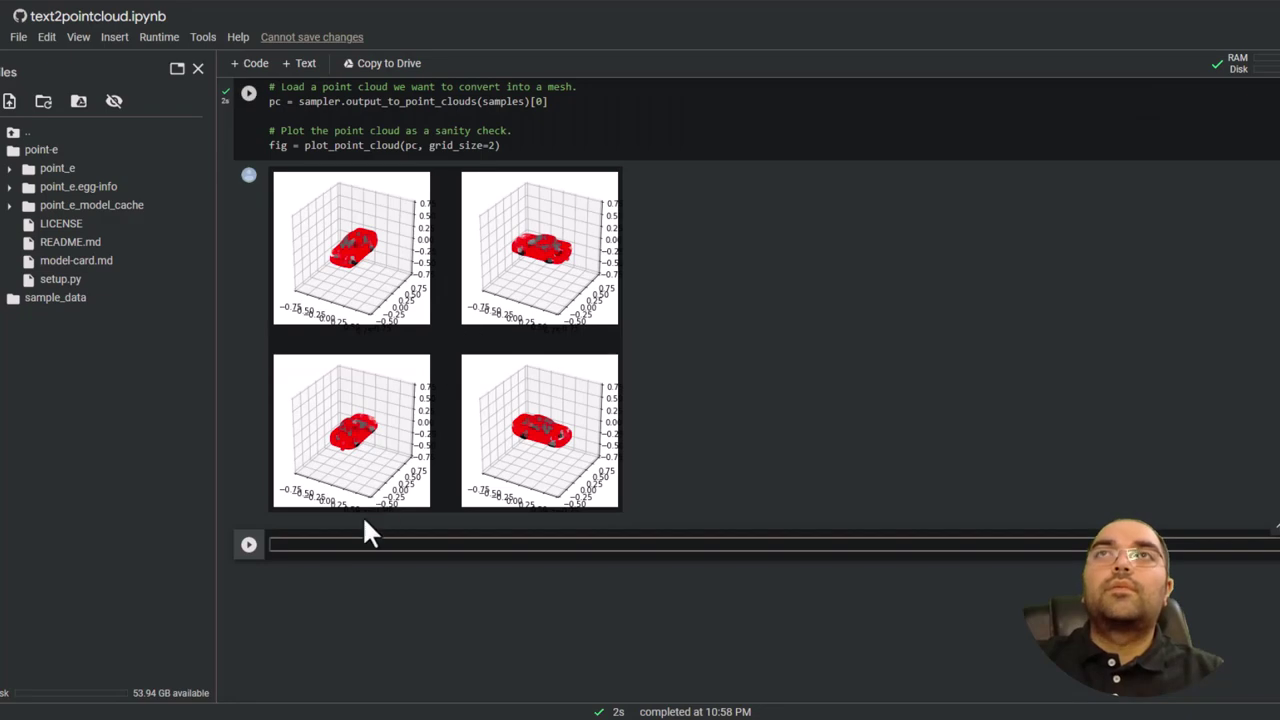
{"action": "left_click", "coordinate": [340, 543]}
{"action": "key", "text": "ctrl+v"}
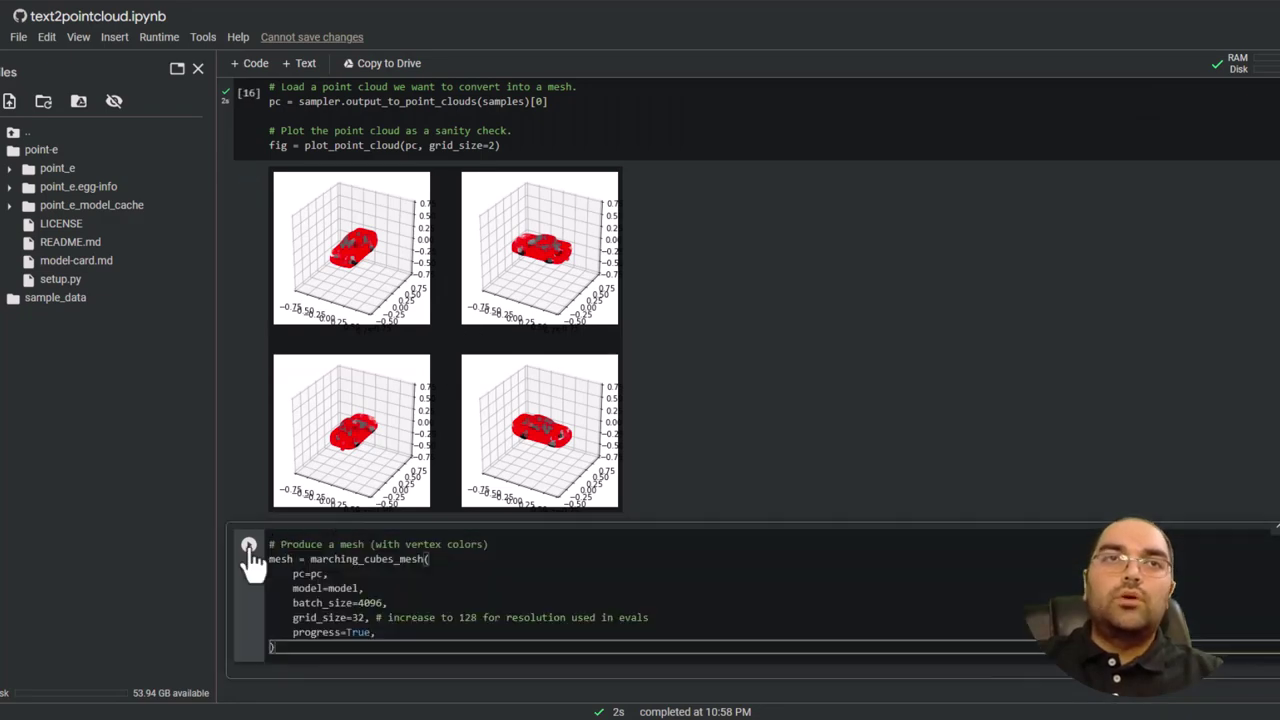
{"action": "left_click", "coordinate": [249, 545]}
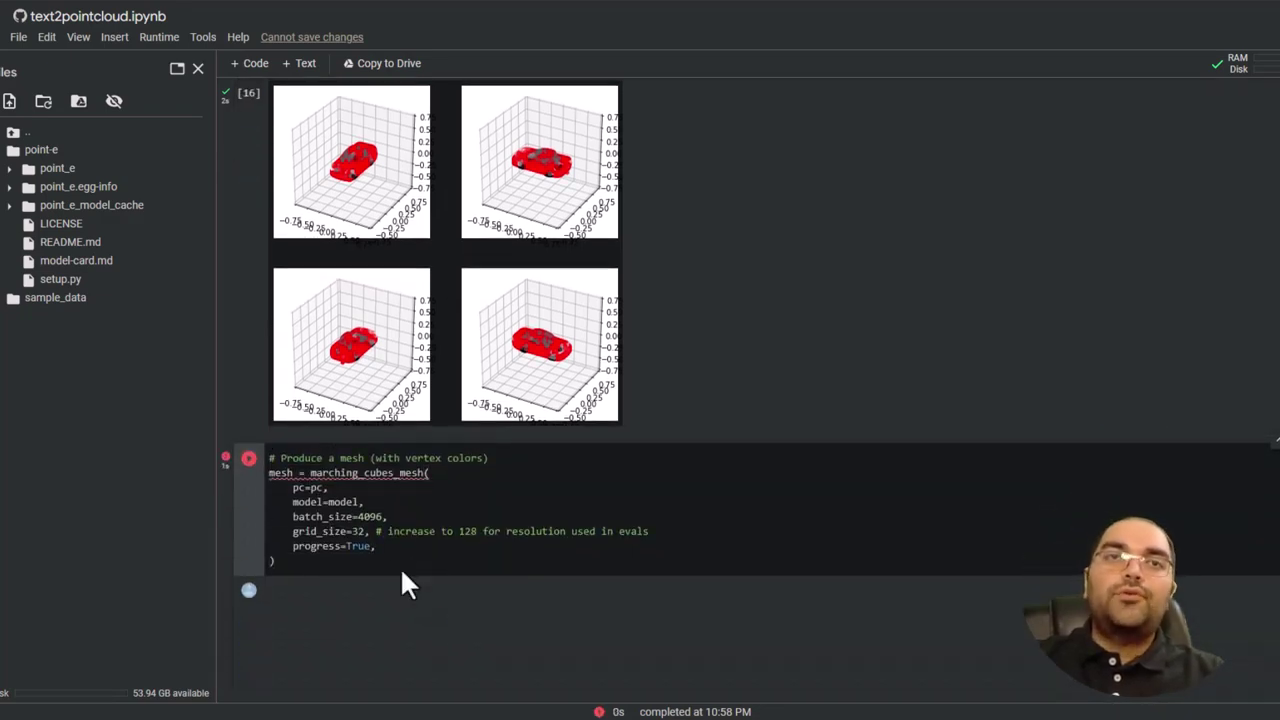
{"action": "scroll", "coordinate": [425, 582], "scroll_direction": "down", "scroll_amount": 3}
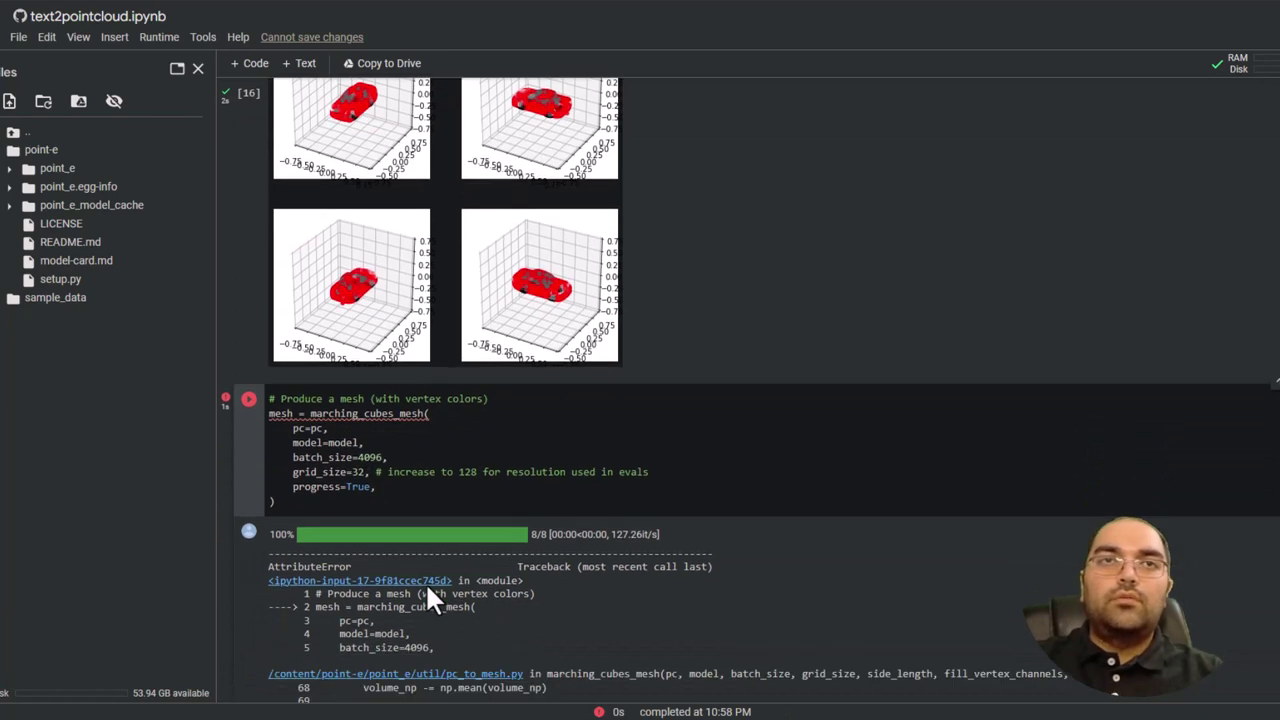
{"action": "scroll", "coordinate": [425, 582], "scroll_direction": "down", "scroll_amount": 3}
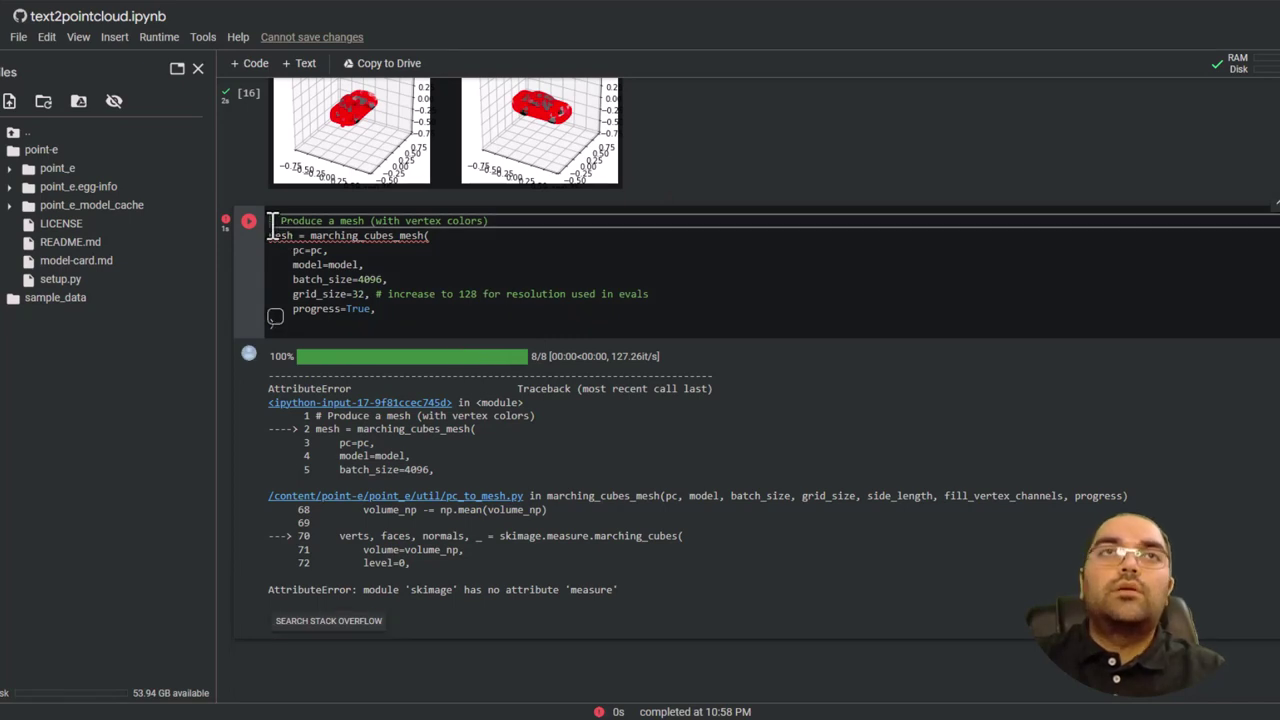
Add 'import skimage.measure as measure' atop the mesh cell and rerun it
{"action": "key", "text": "Return"}
{"action": "key", "text": "Up"}
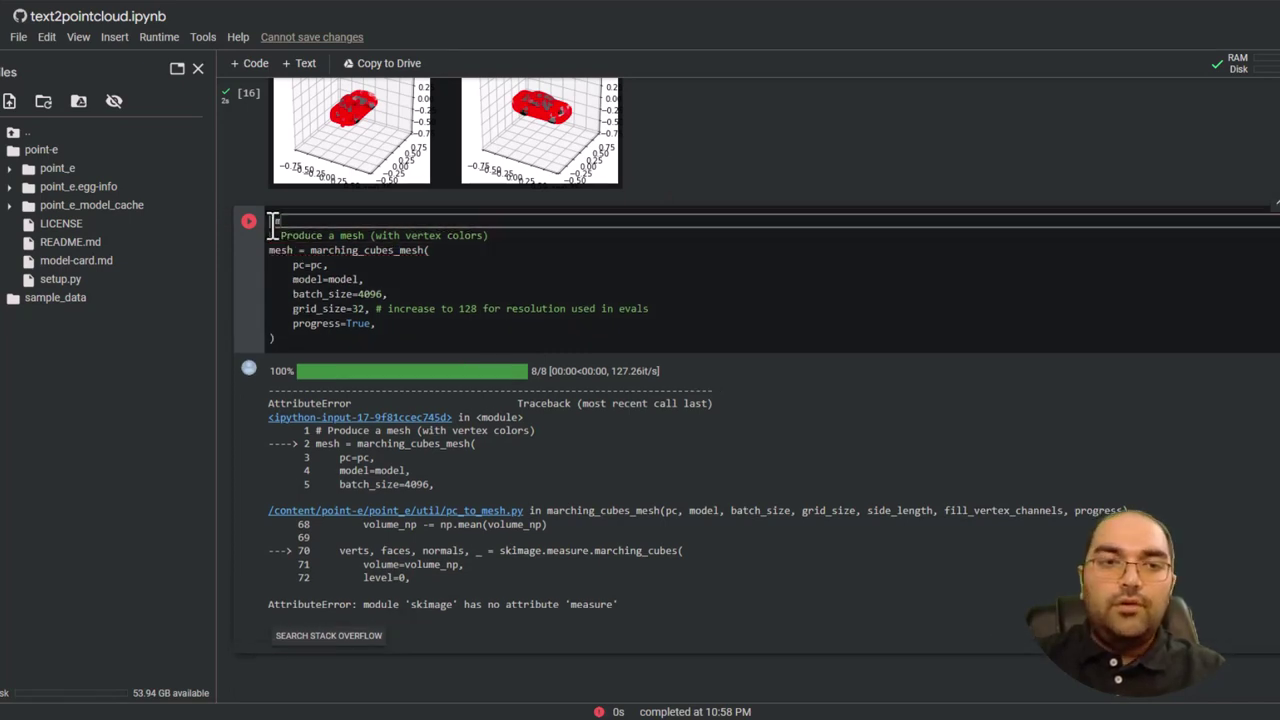
{"action": "type", "text": "import"}
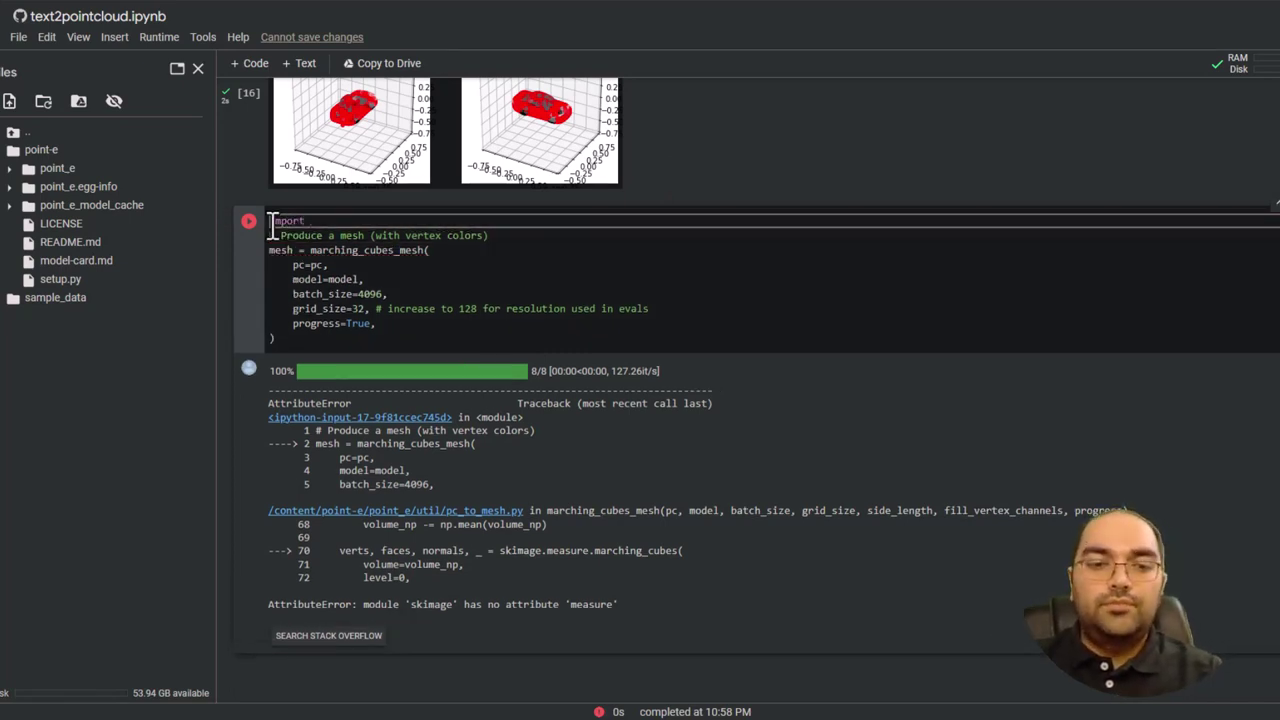
{"action": "type", "text": " skimage.me"}
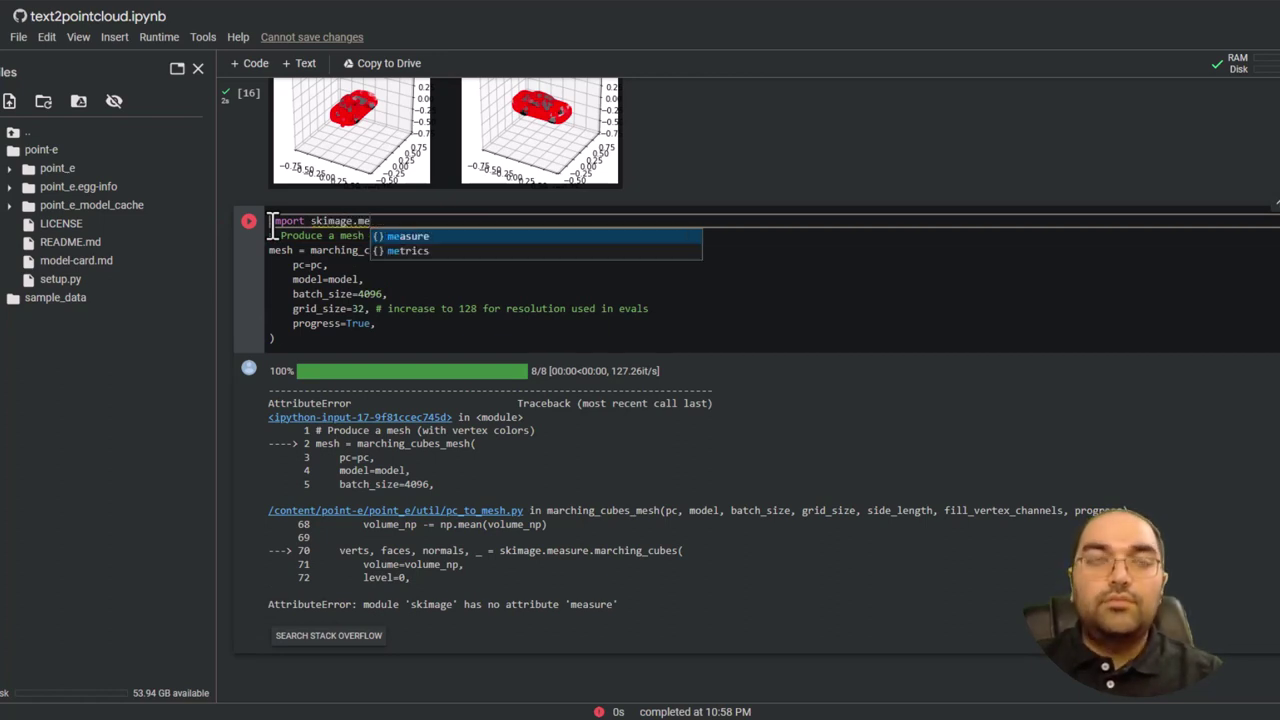
{"action": "type", "text": "asure as measure"}
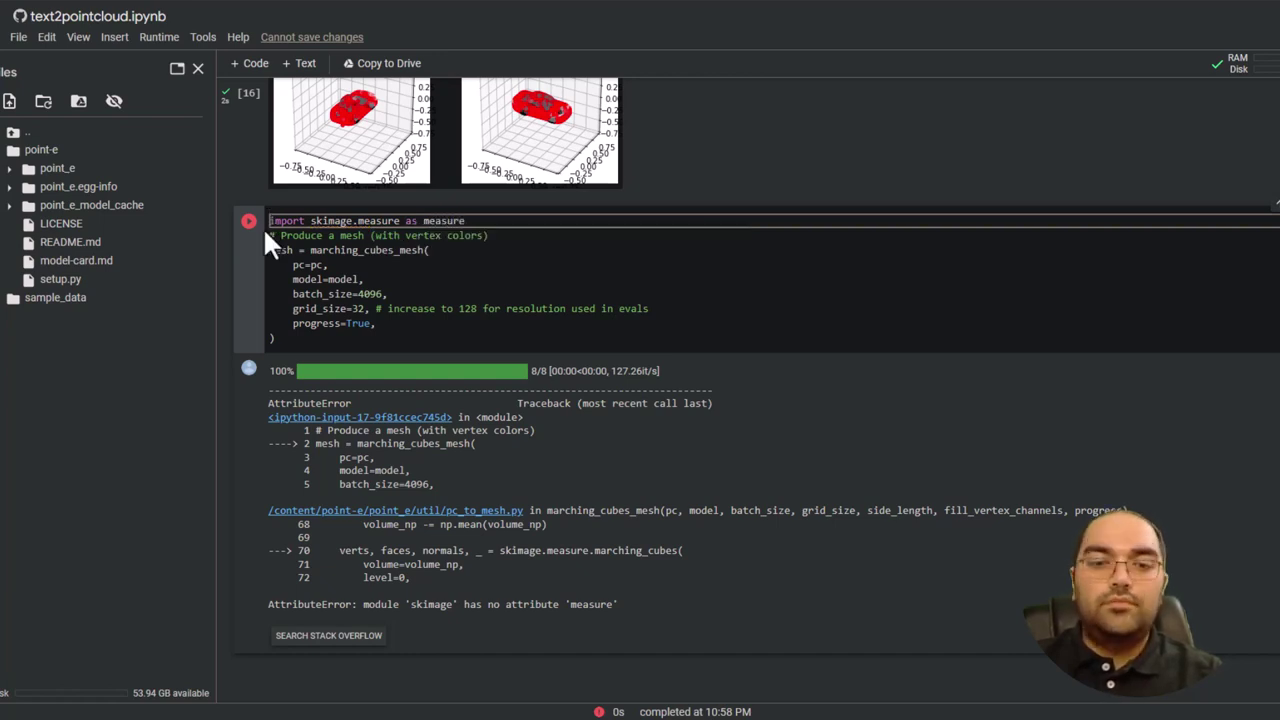
{"action": "left_click", "coordinate": [248, 221]}
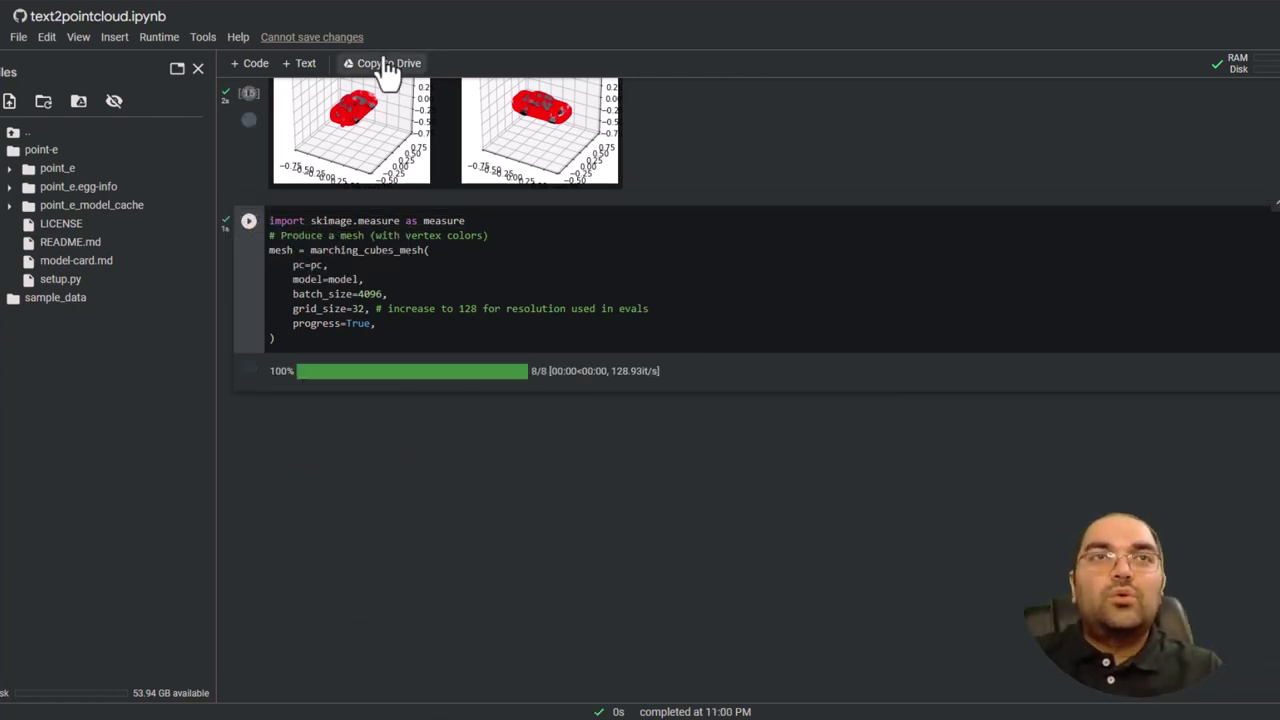
Paste GitHub's write_ply code into a new cell and run it to write mesh.ply
{"action": "key", "text": "alt+Tab"}
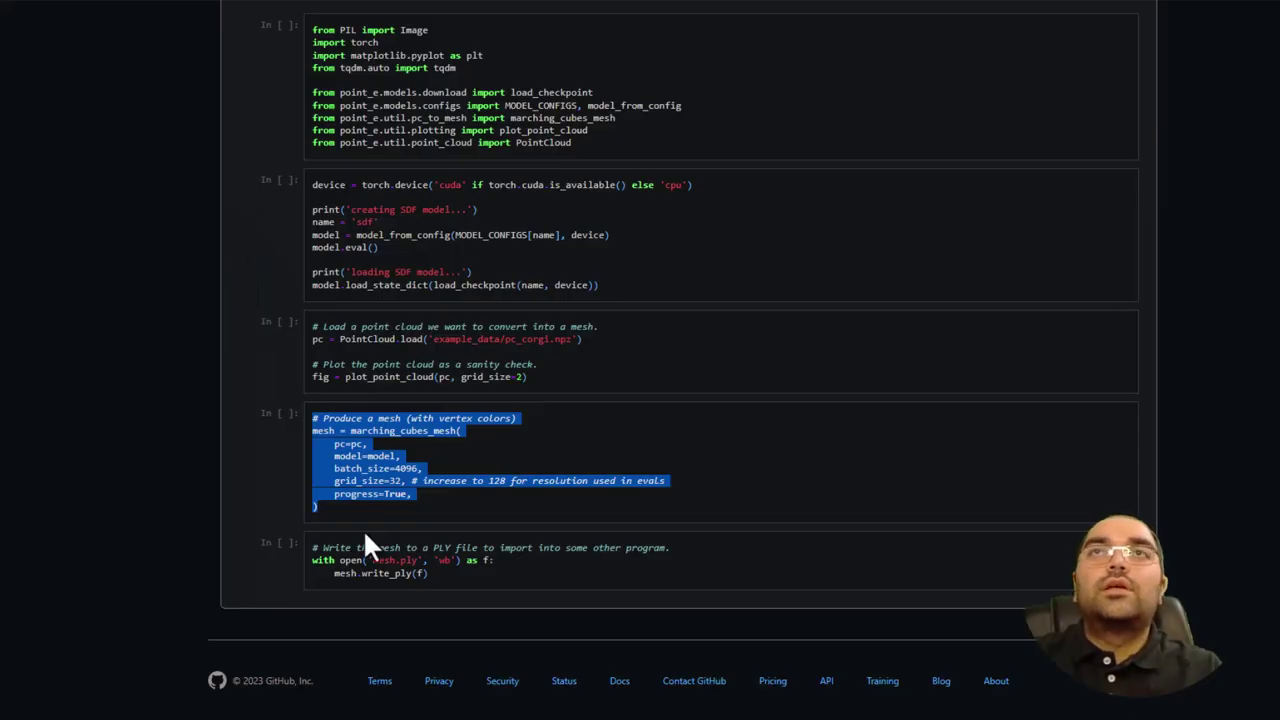
{"action": "left_click_drag", "start_coordinate": [445, 572], "coordinate": [291, 538]}
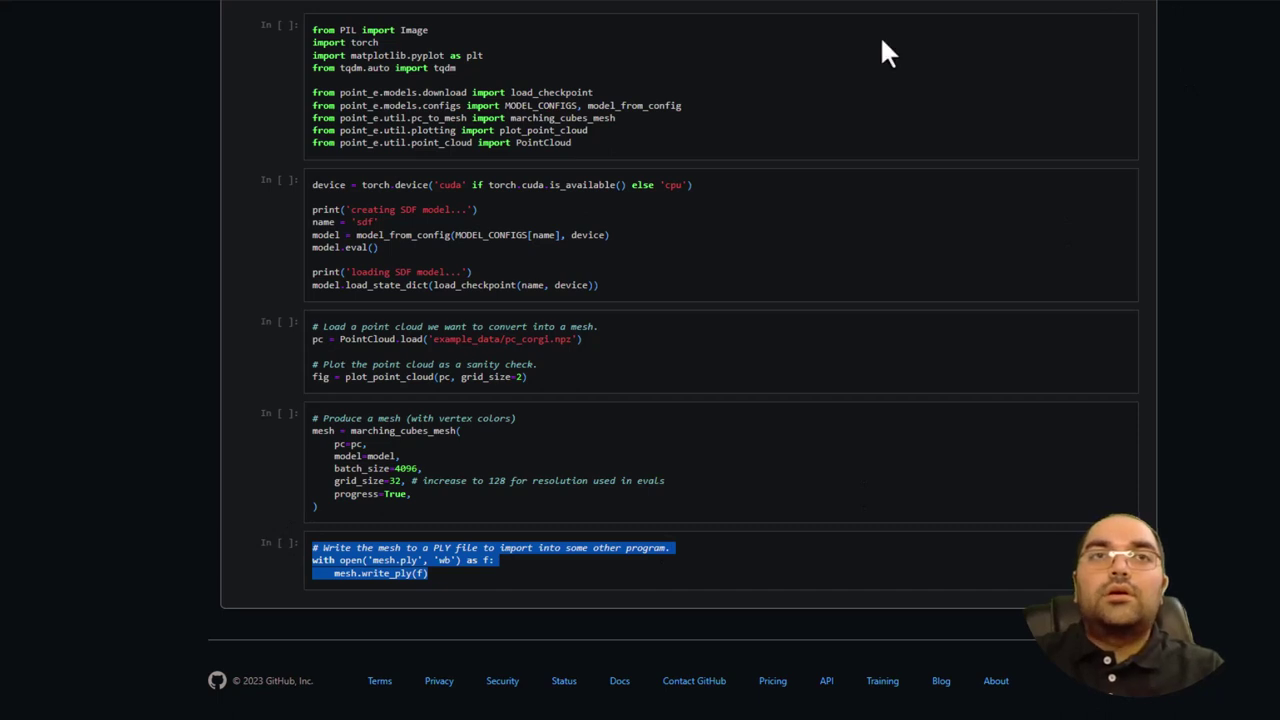
{"action": "key", "text": "ctrl+c"}
{"action": "key", "text": "alt+Tab"}
{"action": "left_click", "coordinate": [450, 415]}
{"action": "key", "text": "ctrl+v"}
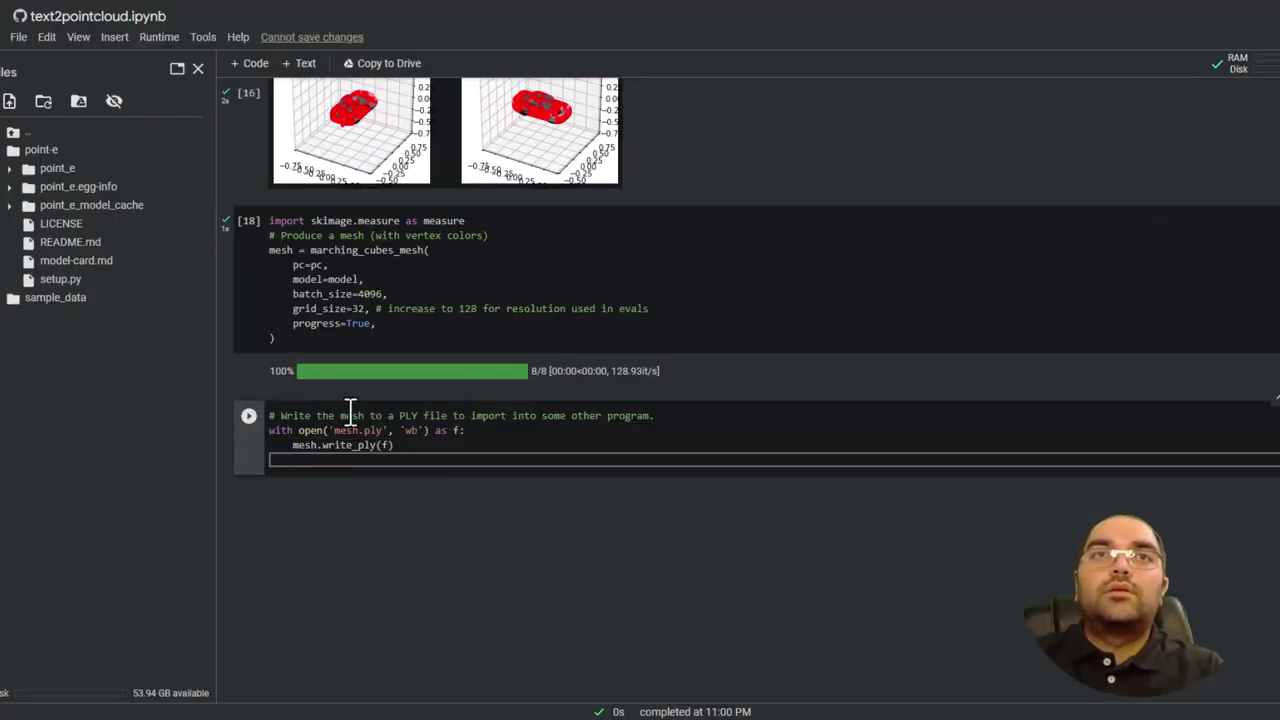
{"action": "left_click", "coordinate": [248, 415]}
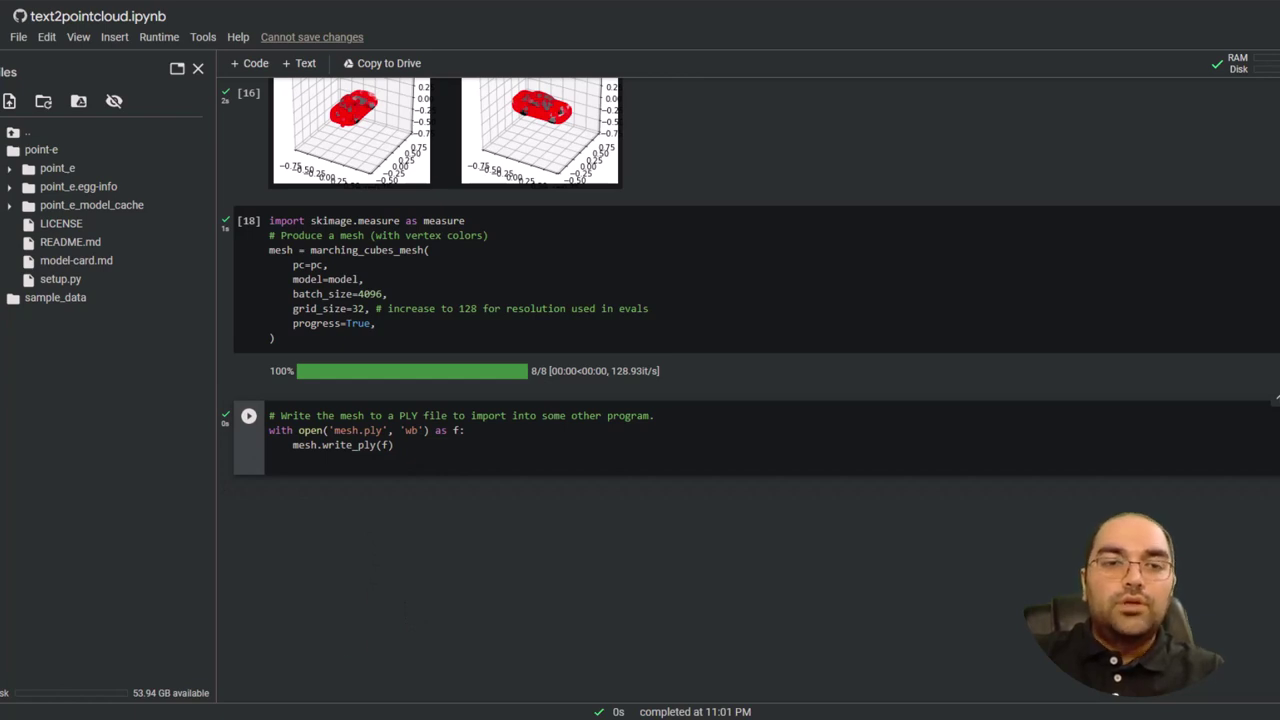
Add and run a cell calling files.download("mesh.ply")
{"action": "left_click", "coordinate": [250, 63]}
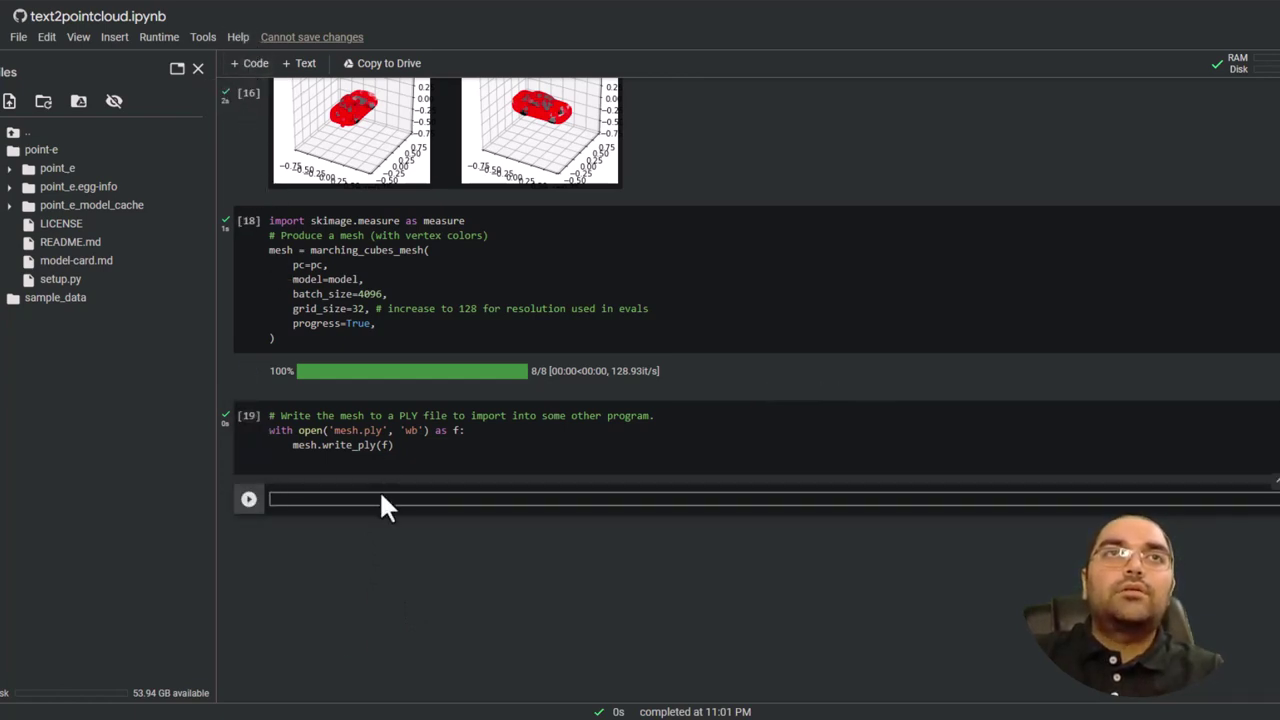
{"action": "type", "text": "from google.colab import"}
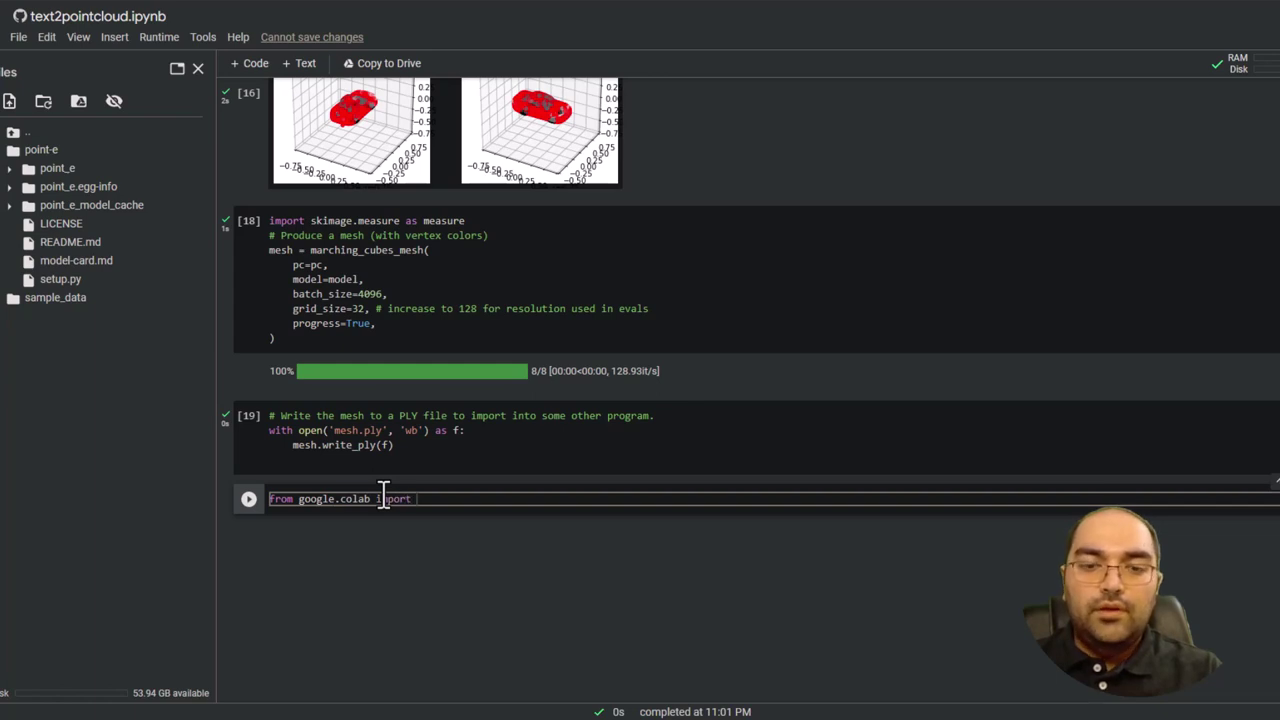
{"action": "type", "text": "files"}
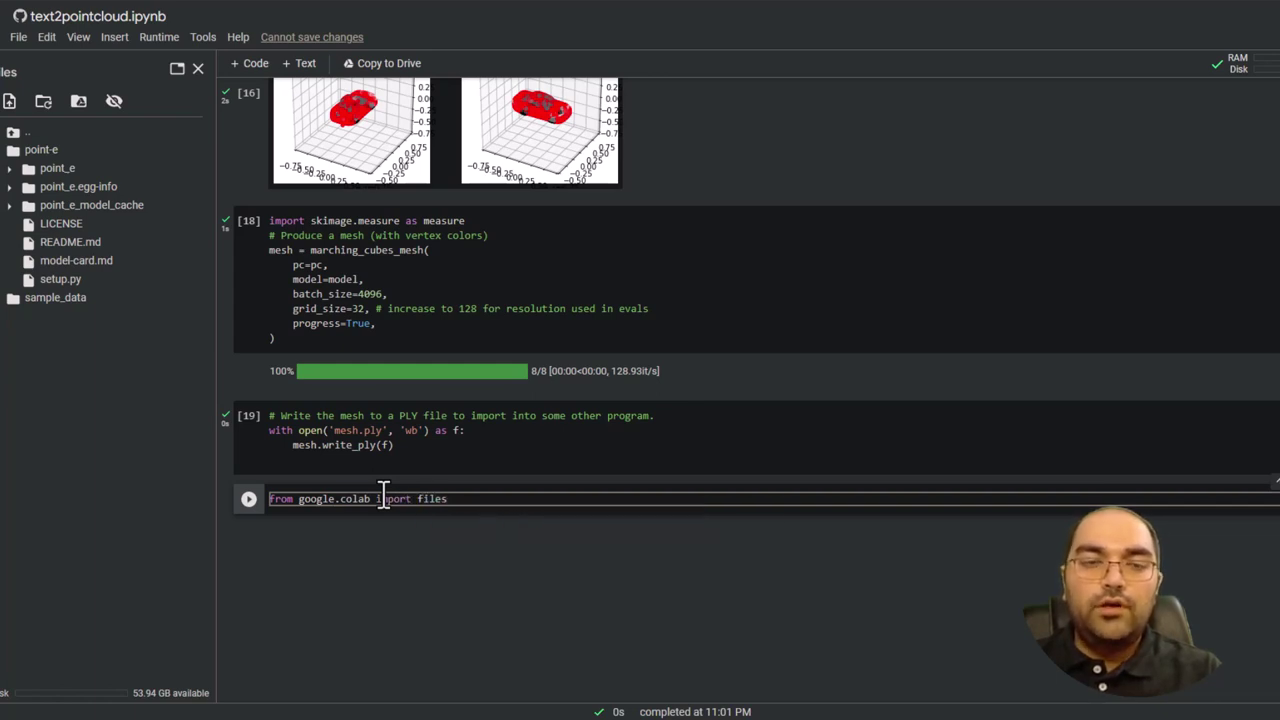
{"action": "key", "text": "Return"}
{"action": "type", "text": "file"}
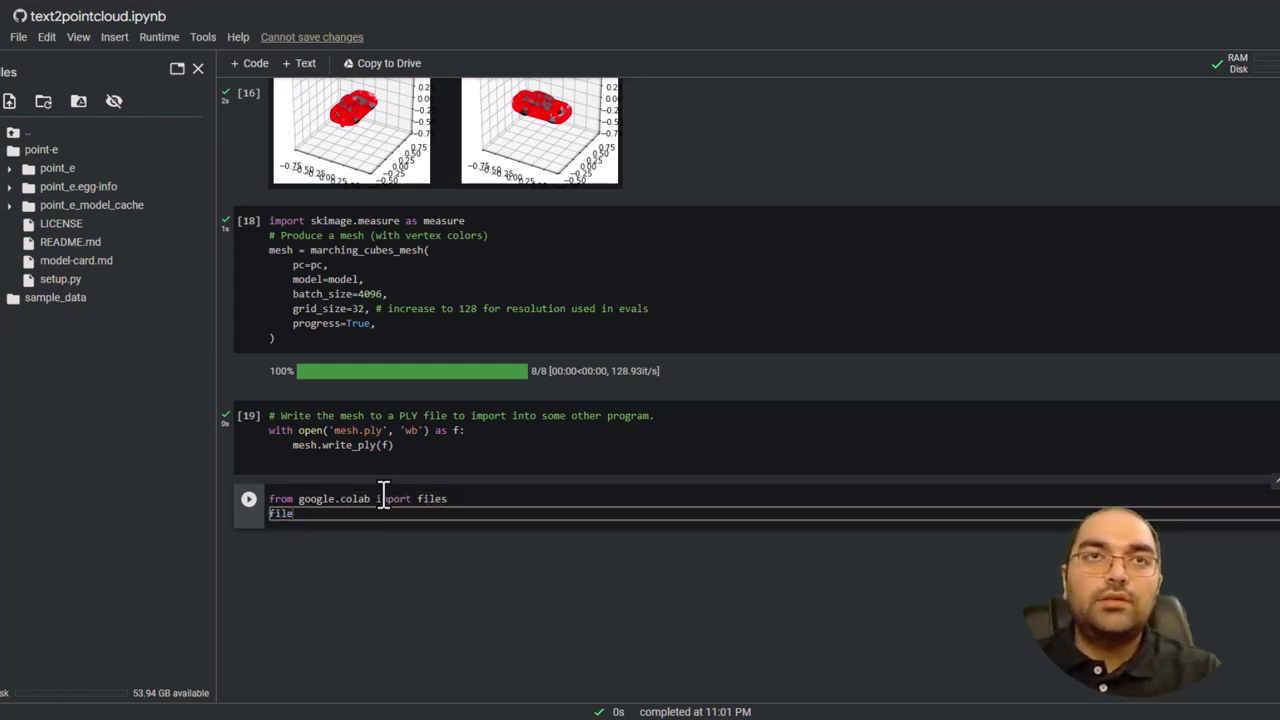
{"action": "type", "text": "s.down"}
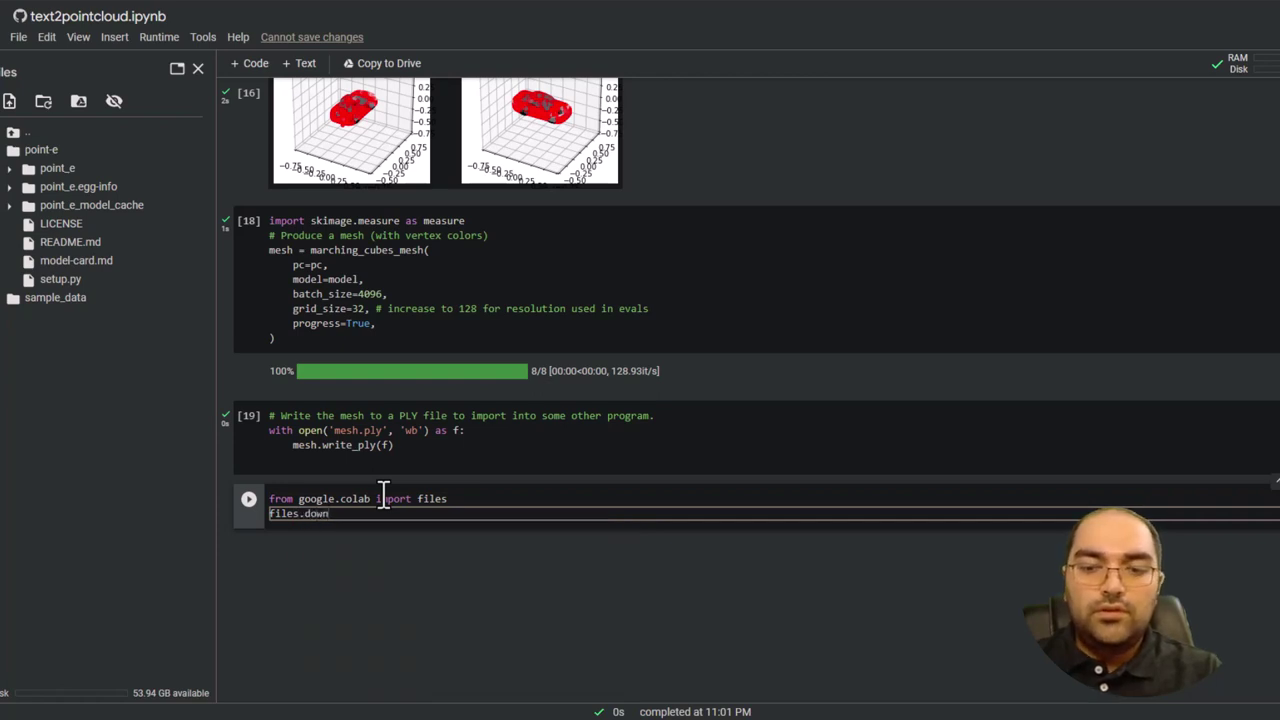
{"action": "type", "text": "load"}
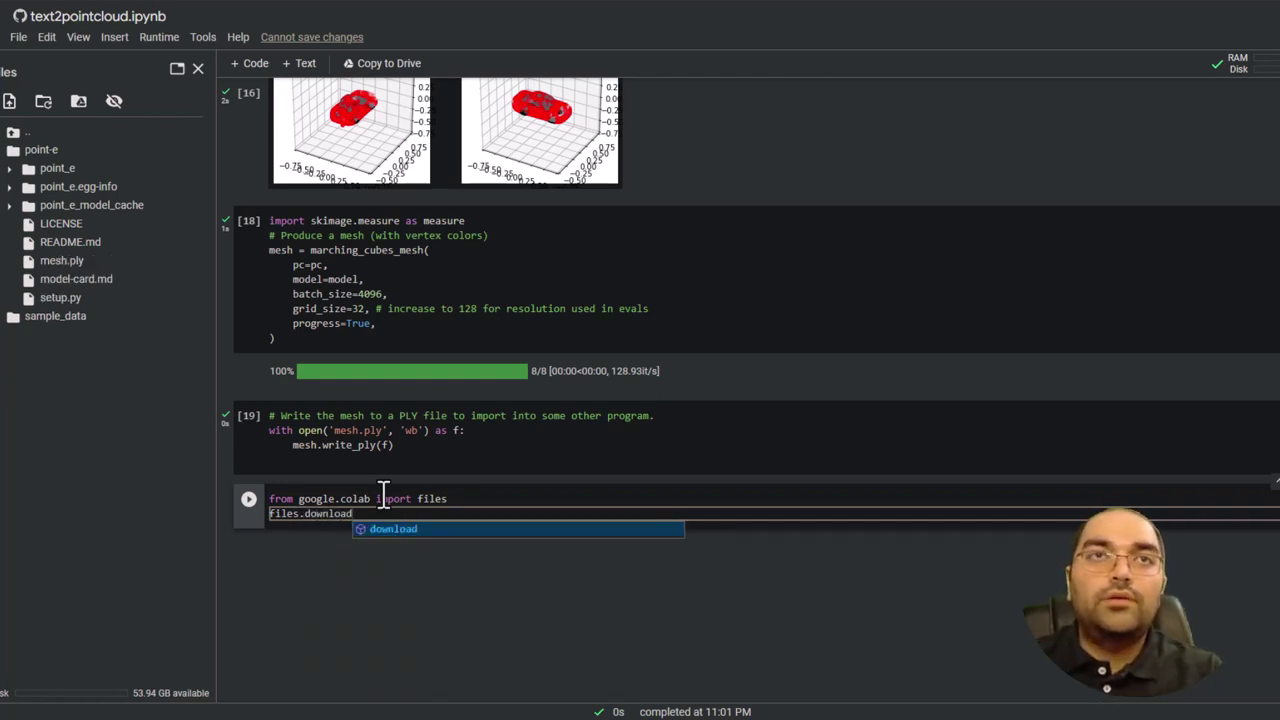
{"action": "type", "text": "("}
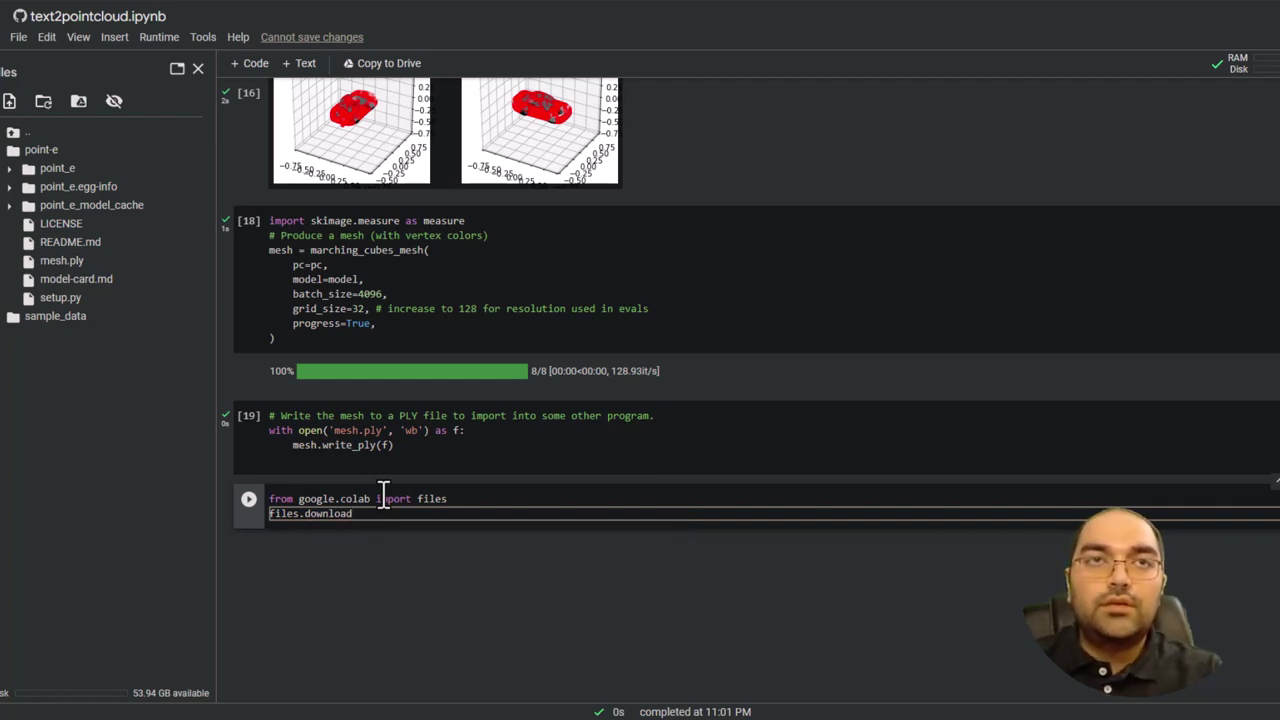
{"action": "mouse_move", "coordinate": [327, 432]}
{"action": "left_click_drag", "start_coordinate": [326, 430], "coordinate": [430, 430]}
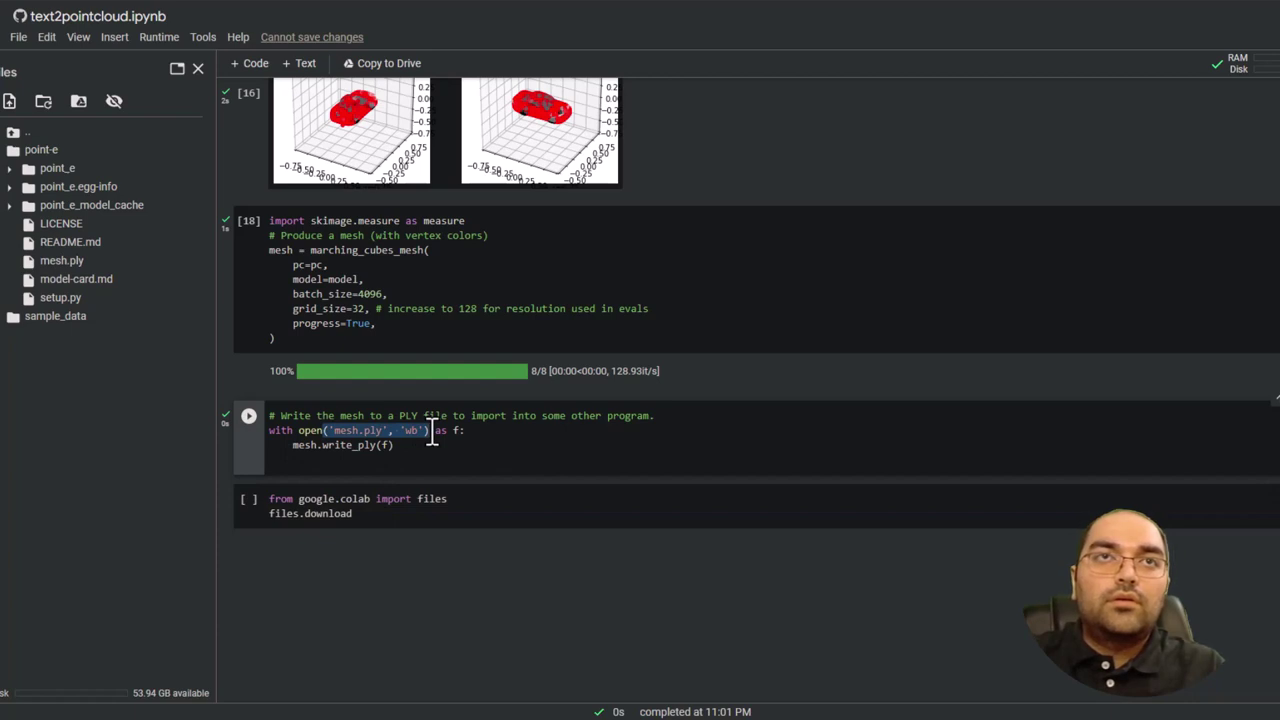
{"action": "left_click", "coordinate": [386, 513]}
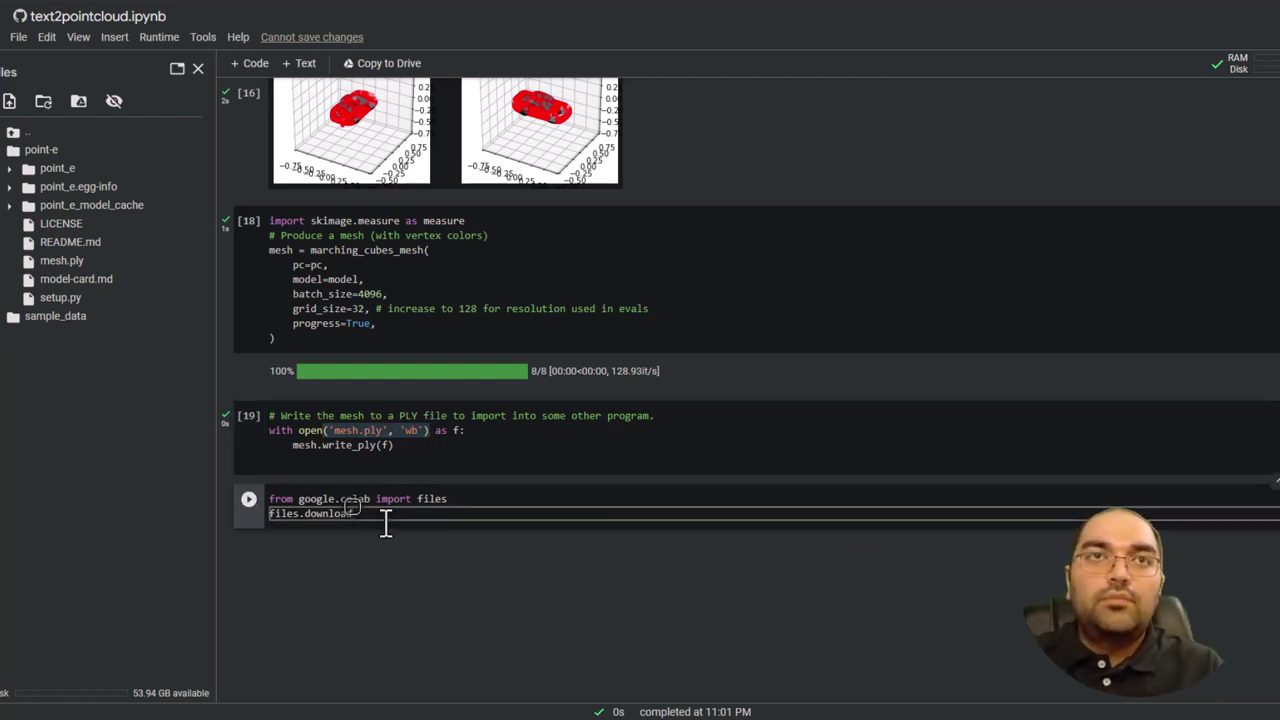
{"action": "key", "text": "ctrl+v"}
{"action": "key", "text": "BackSpace"}
{"action": "key", "text": "BackSpace"}
{"action": "key", "text": "BackSpace"}
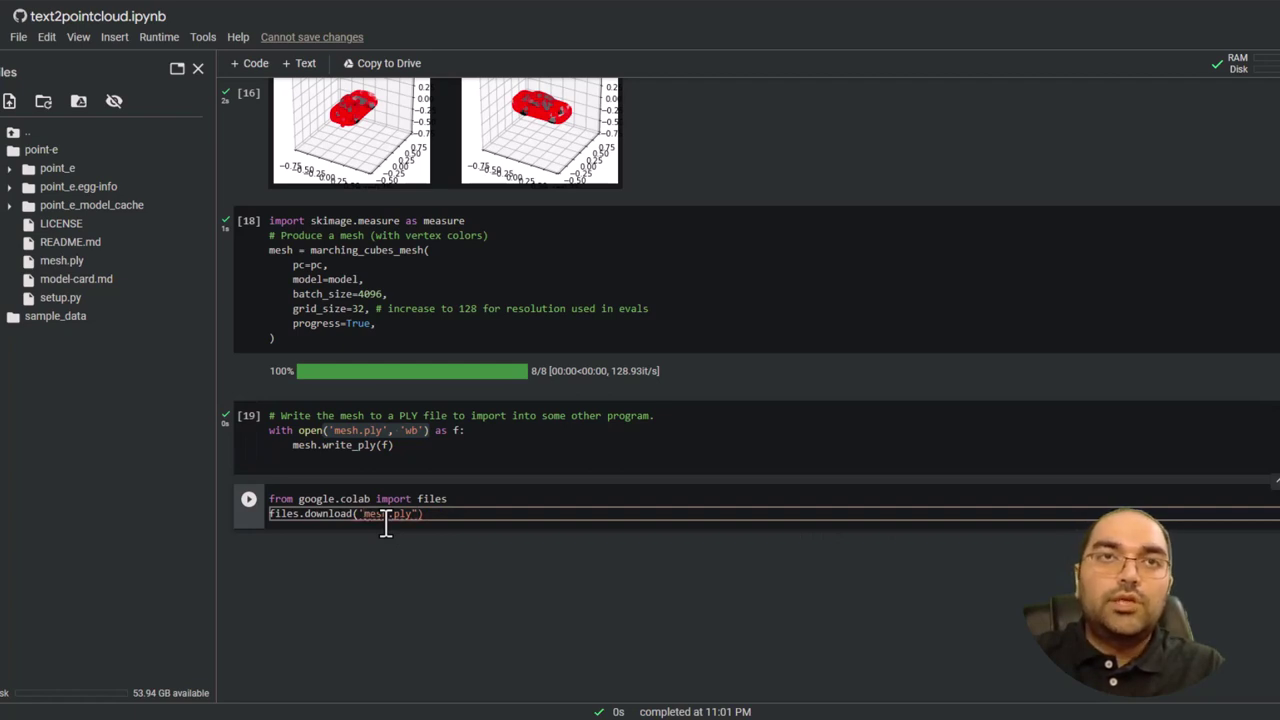
{"action": "left_click", "coordinate": [248, 498]}
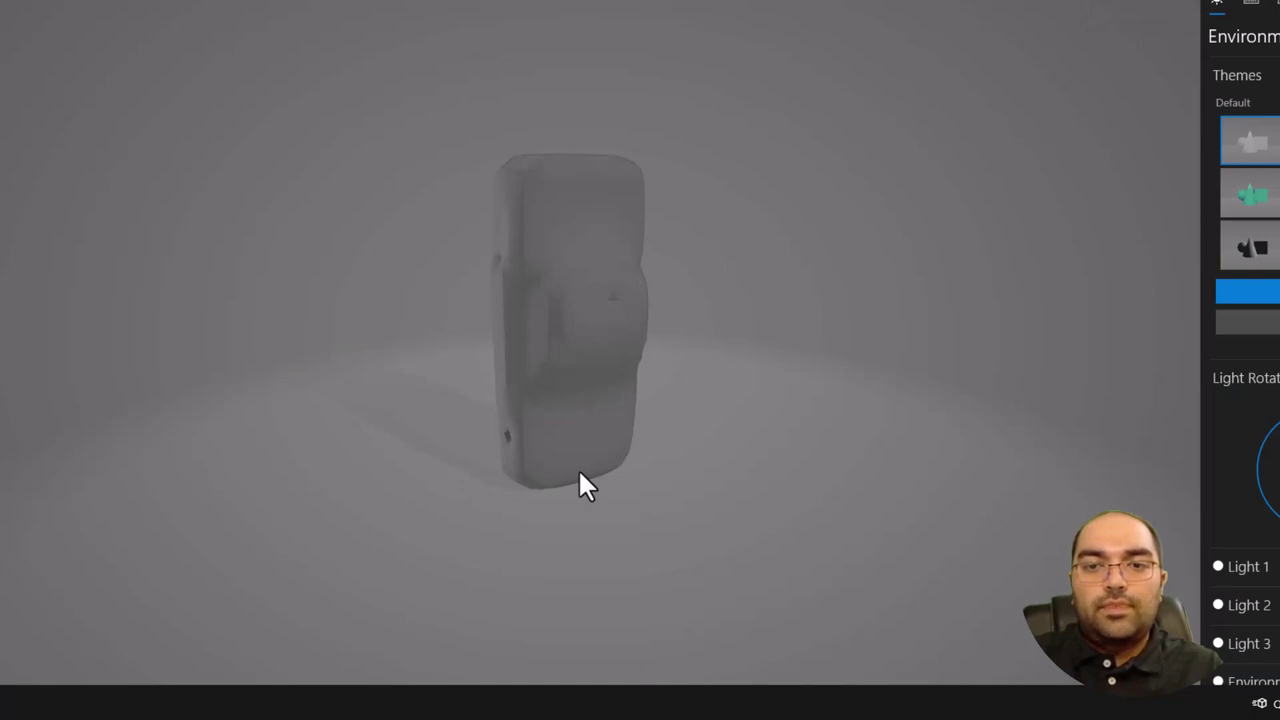
Orbit the grey car mesh in 3D Viewer to see it from other sides
{"action": "left_click_drag", "start_coordinate": [578, 468], "coordinate": [593, 499]}
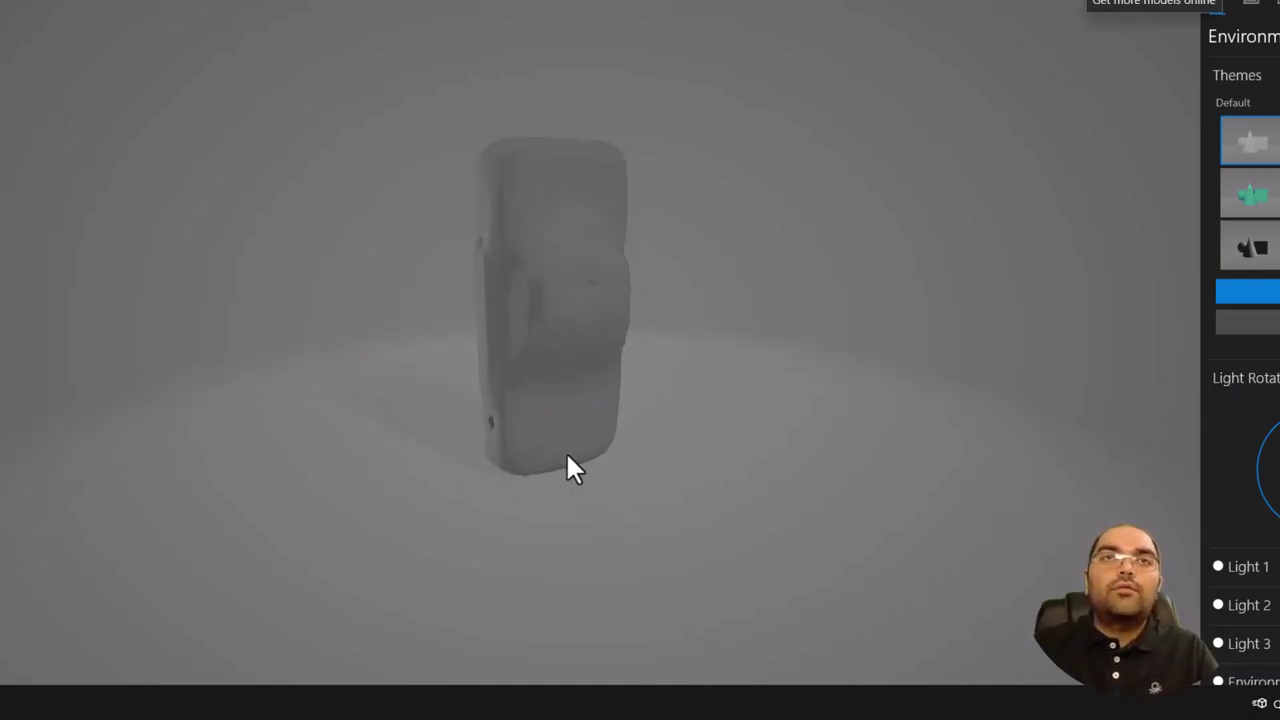
{"action": "mouse_move", "coordinate": [532, 433]}
{"action": "left_mouse_down"}
{"action": "mouse_move", "coordinate": [466, 394]}
{"action": "mouse_move", "coordinate": [180, 431]}
{"action": "mouse_move", "coordinate": [568, 374]}
{"action": "left_mouse_up"}
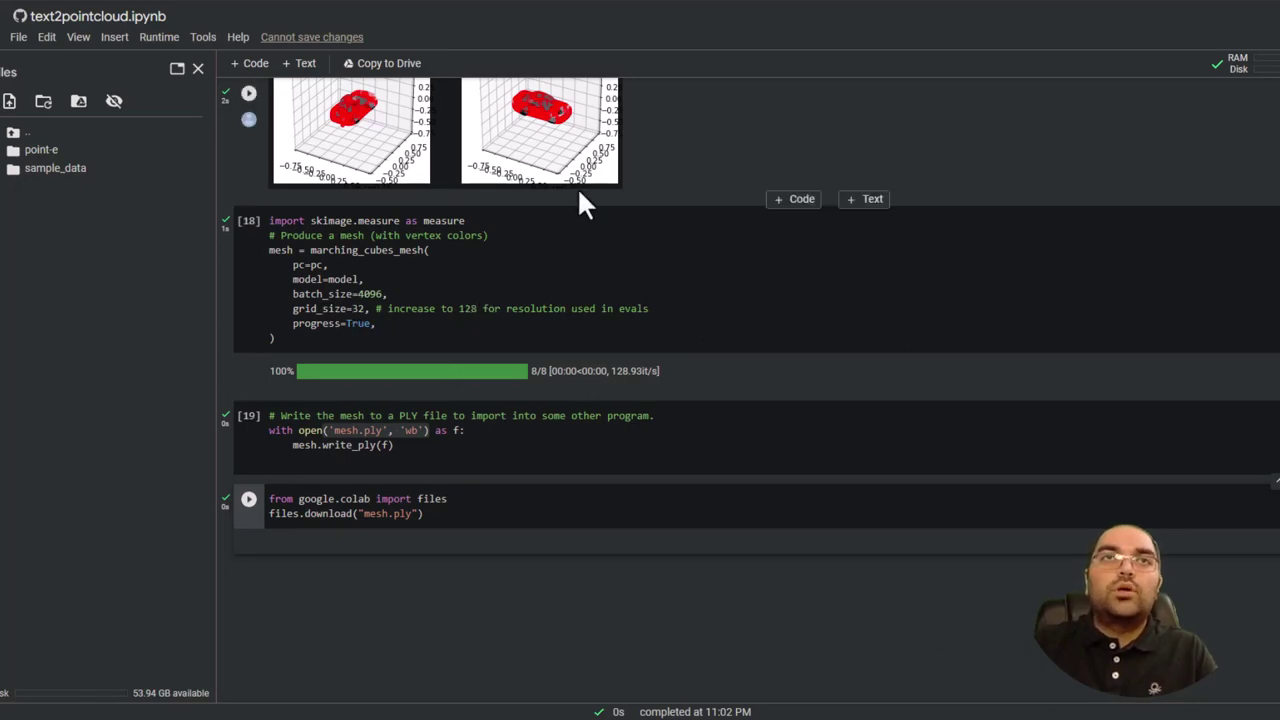
{"action": "scroll", "coordinate": [580, 190], "scroll_direction": "up", "scroll_amount": 3}
{"action": "scroll", "coordinate": [585, 200], "scroll_direction": "up", "scroll_amount": 5}
{"action": "scroll", "coordinate": [585, 200], "scroll_direction": "up", "scroll_amount": 3}
{"action": "scroll", "coordinate": [585, 200], "scroll_direction": "up", "scroll_amount": 3}
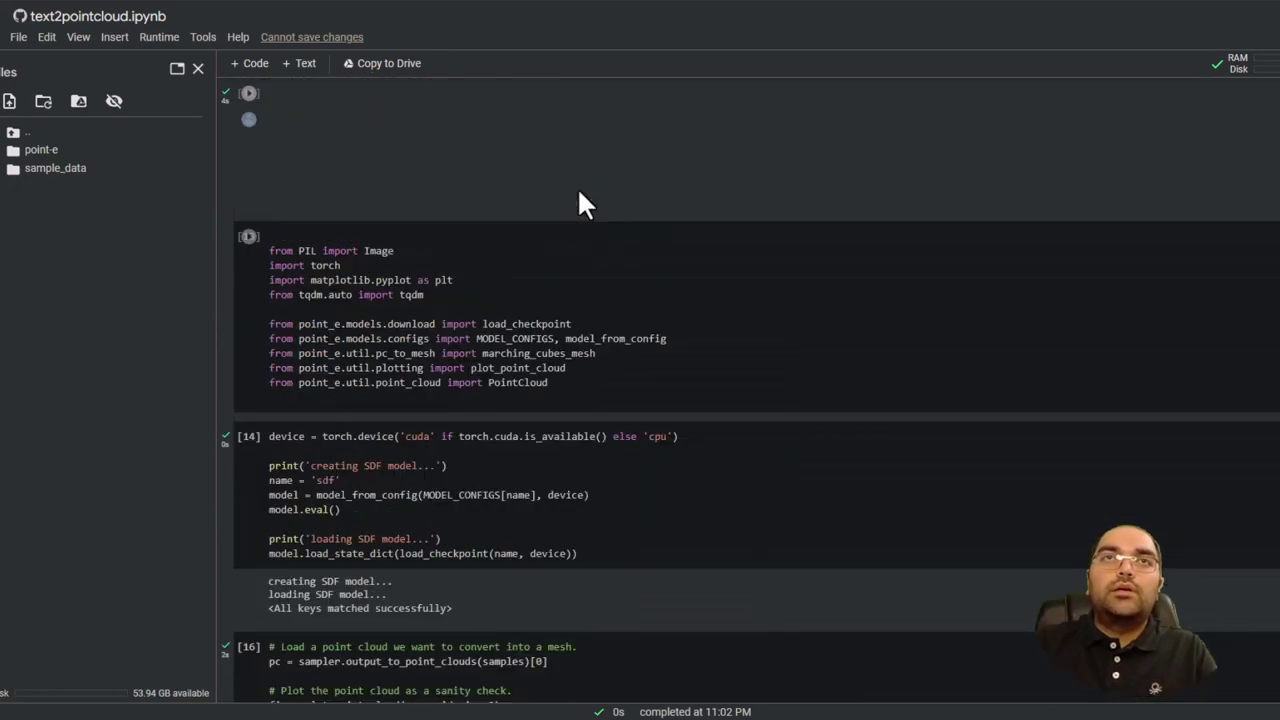
{"action": "scroll", "coordinate": [585, 200], "scroll_direction": "up", "scroll_amount": 2}
{"action": "scroll", "coordinate": [585, 205], "scroll_direction": "up", "scroll_amount": 3}
{"action": "scroll", "coordinate": [585, 205], "scroll_direction": "up", "scroll_amount": 3}
{"action": "scroll", "coordinate": [585, 205], "scroll_direction": "up", "scroll_amount": 3}
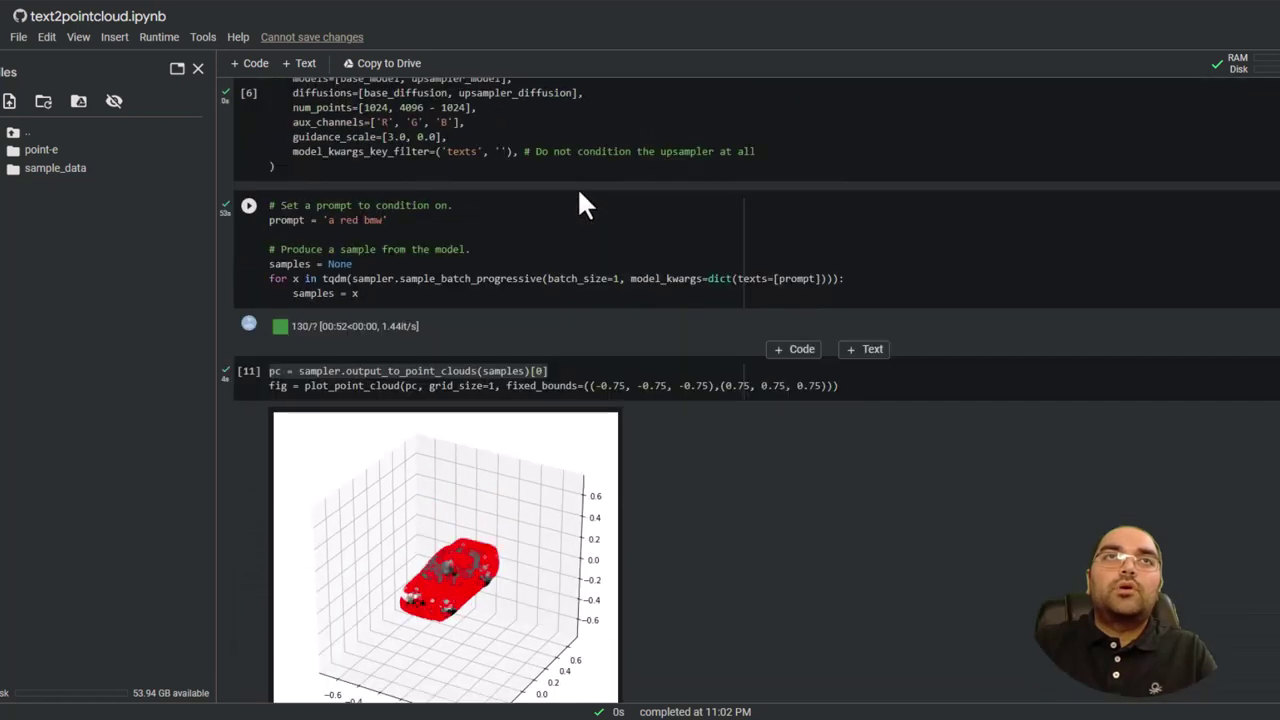
{"action": "scroll", "coordinate": [585, 205], "scroll_direction": "up", "scroll_amount": 2}
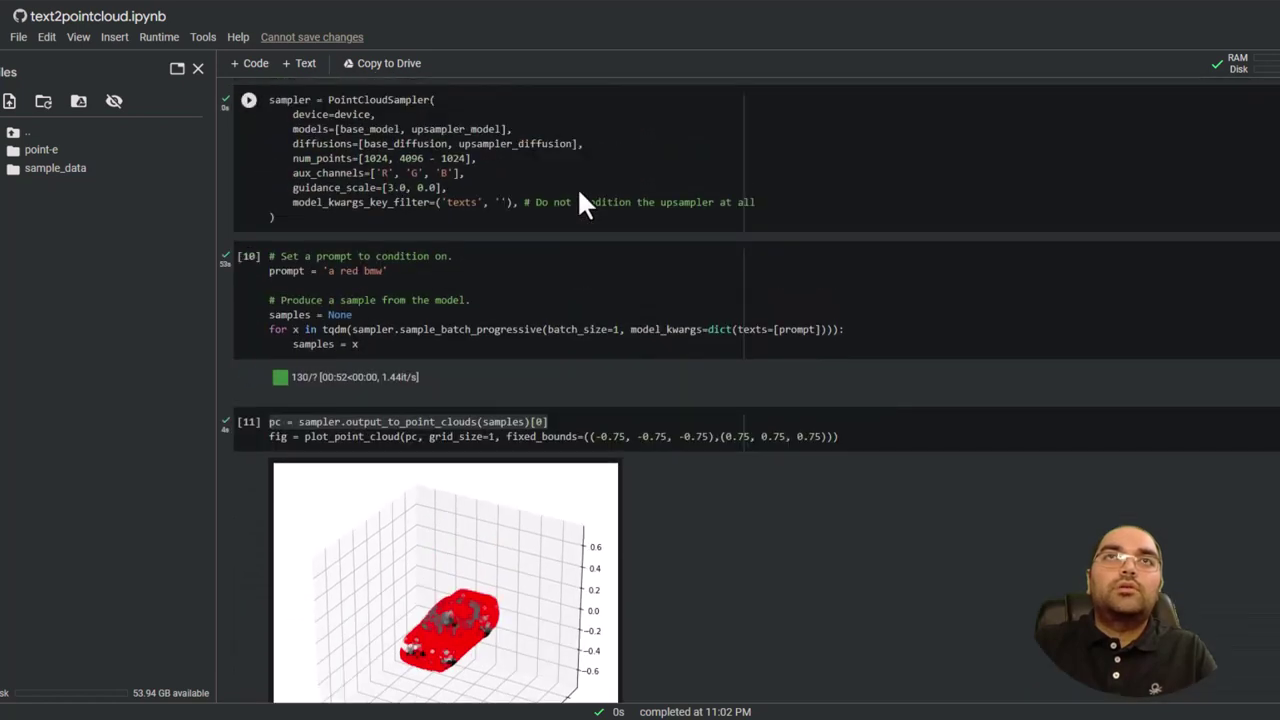
Change the prompt to 'a chair' and run all notebook cells
{"action": "left_click", "coordinate": [385, 271]}
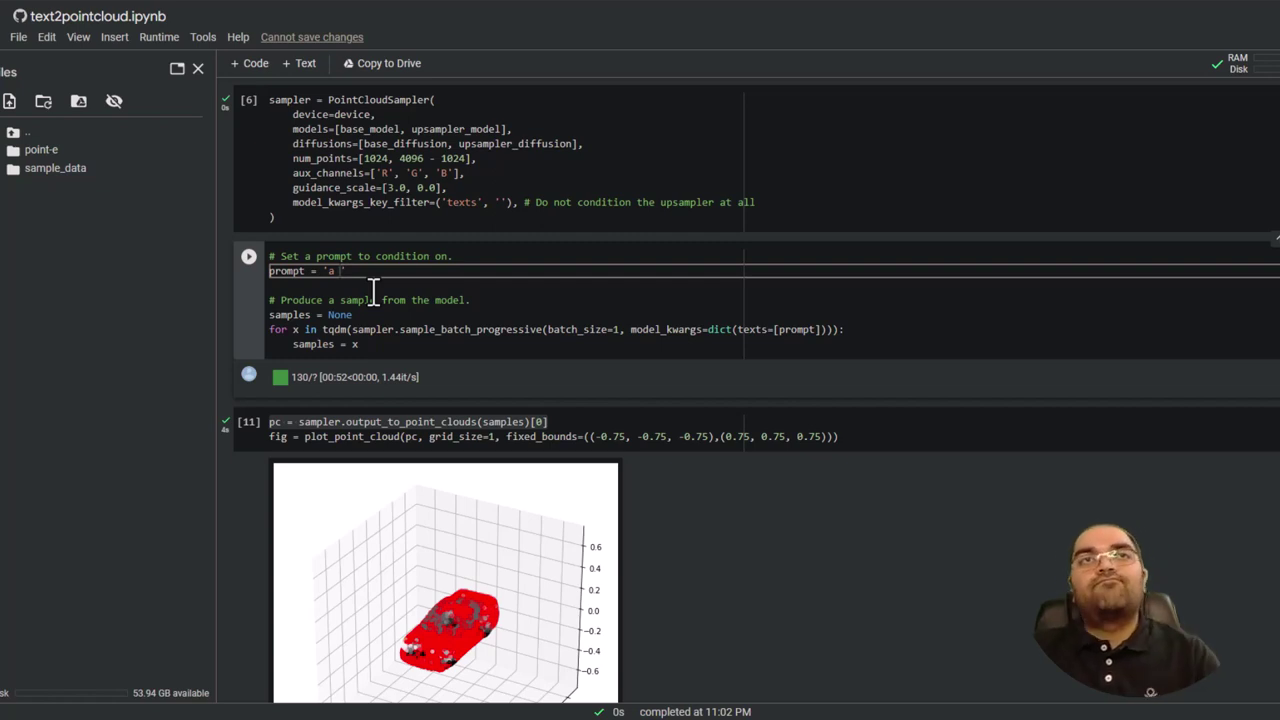
{"action": "type", "text": "chai"}
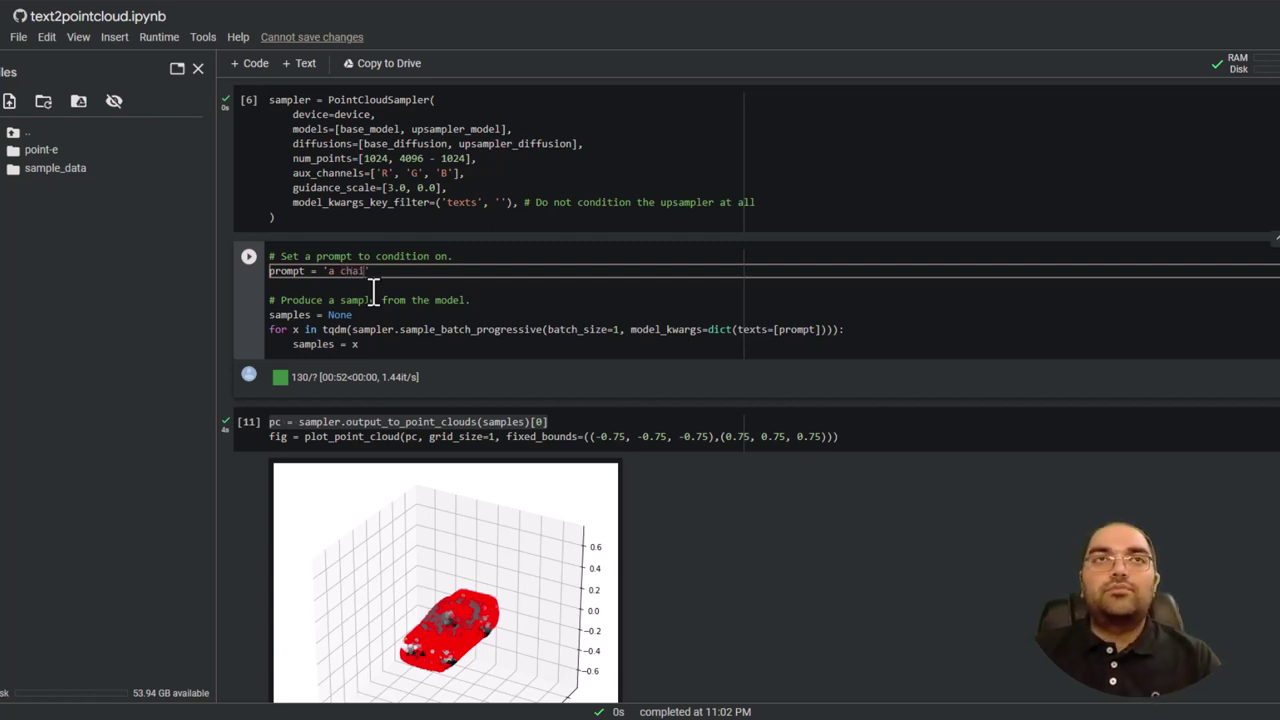
{"action": "type", "text": "r"}
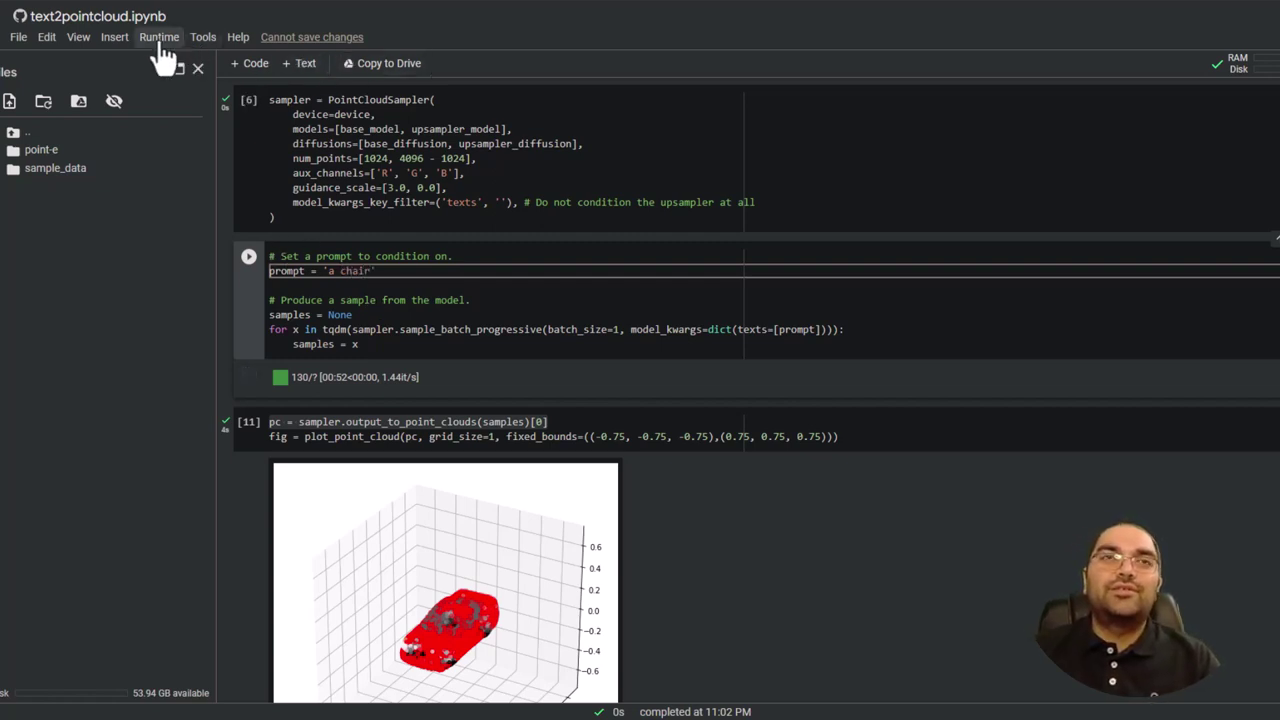
{"action": "left_click", "coordinate": [159, 37]}
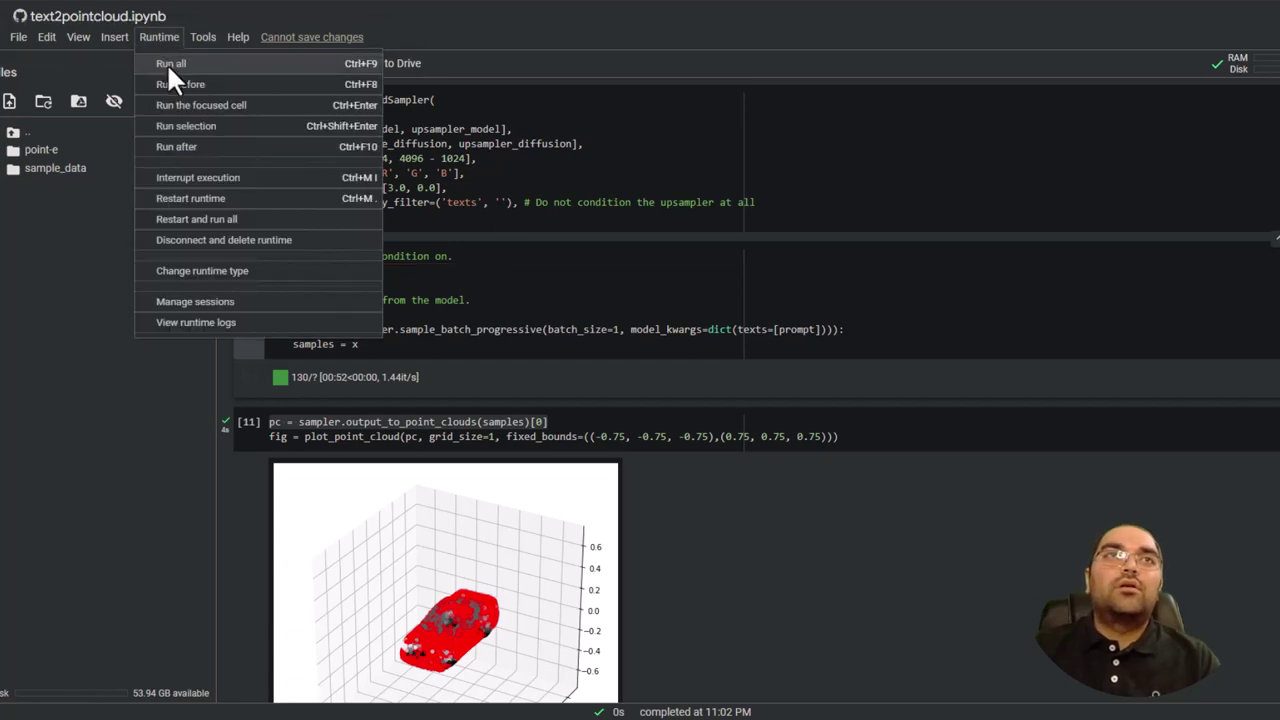
{"action": "left_click", "coordinate": [170, 63]}
{"action": "scroll", "coordinate": [579, 460], "scroll_direction": "down", "scroll_amount": 5}
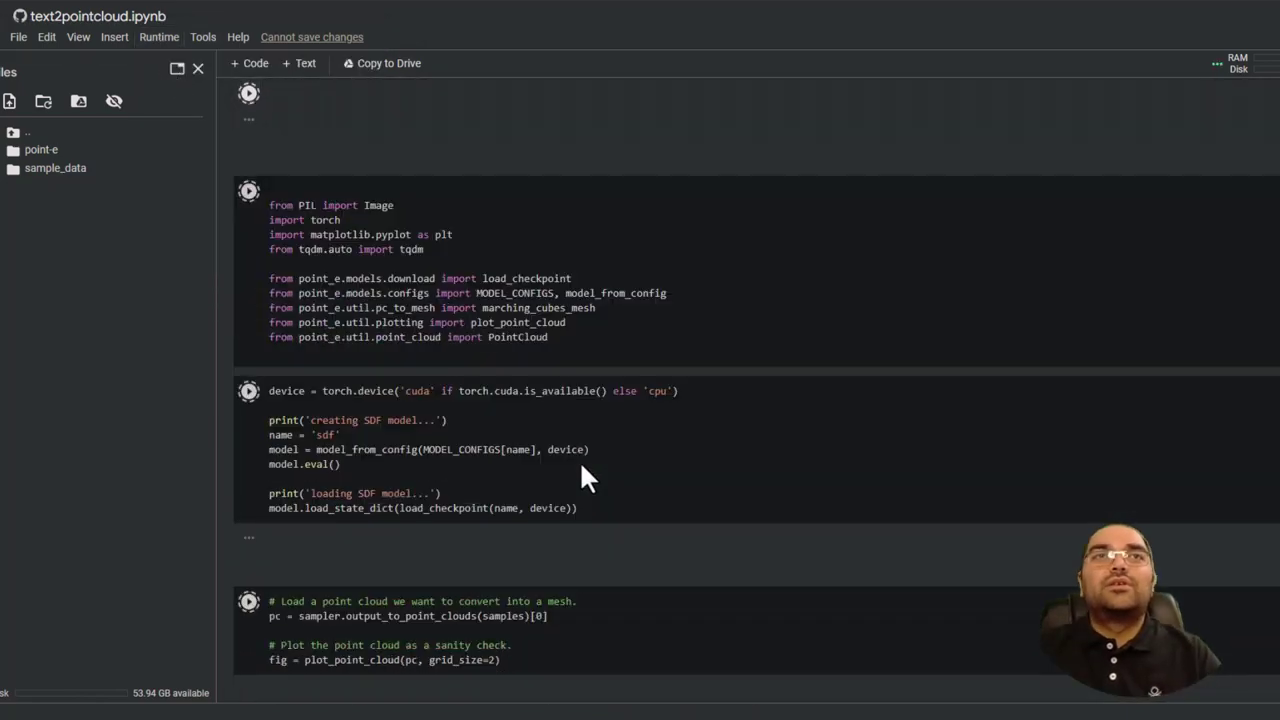
{"action": "scroll", "coordinate": [579, 460], "scroll_direction": "down", "scroll_amount": 5}
{"action": "scroll", "coordinate": [579, 460], "scroll_direction": "down", "scroll_amount": 5}
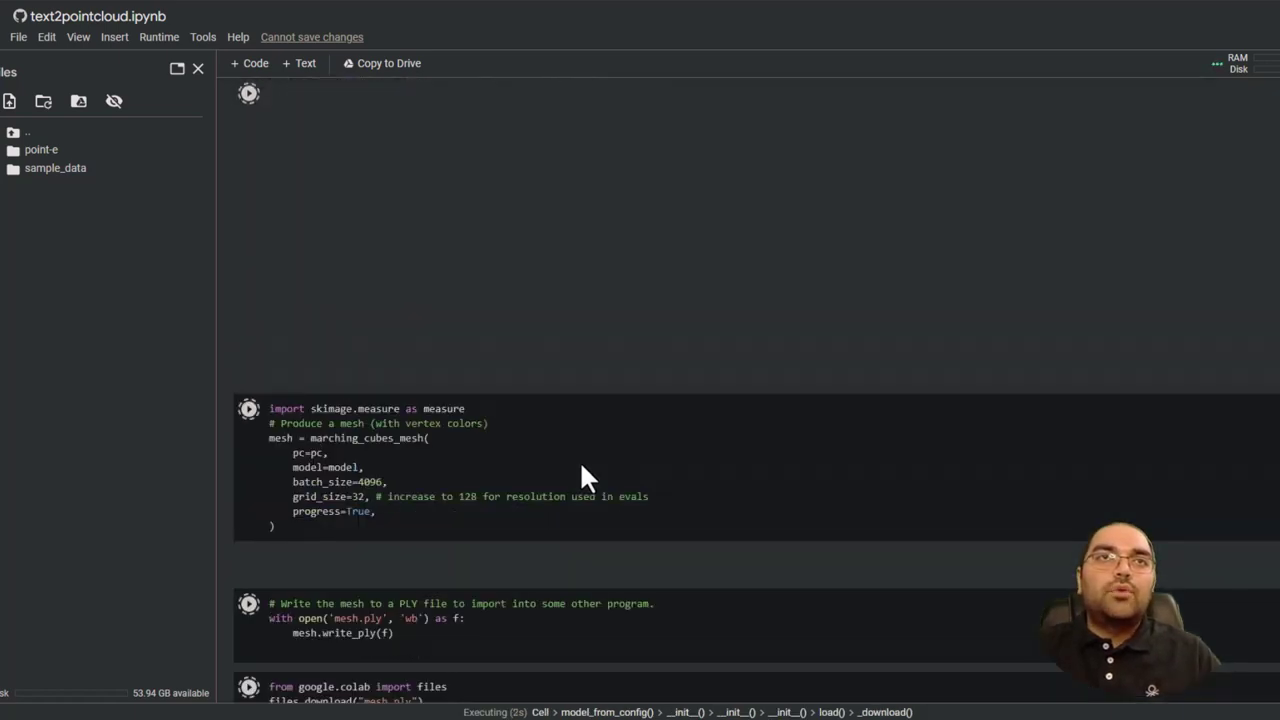
{"action": "scroll", "coordinate": [585, 478], "scroll_direction": "up", "scroll_amount": 5}
{"action": "scroll", "coordinate": [585, 478], "scroll_direction": "up", "scroll_amount": 3}
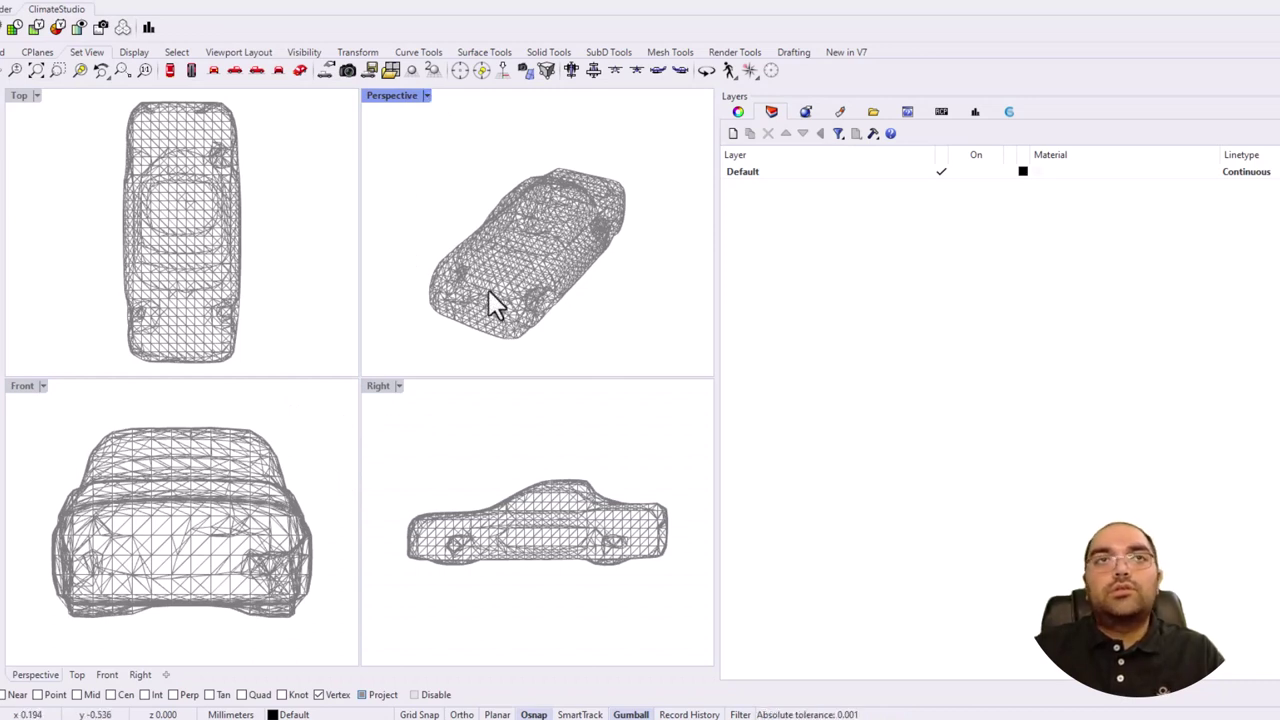
{"action": "scroll", "coordinate": [539, 525], "scroll_direction": "up", "scroll_amount": 1}
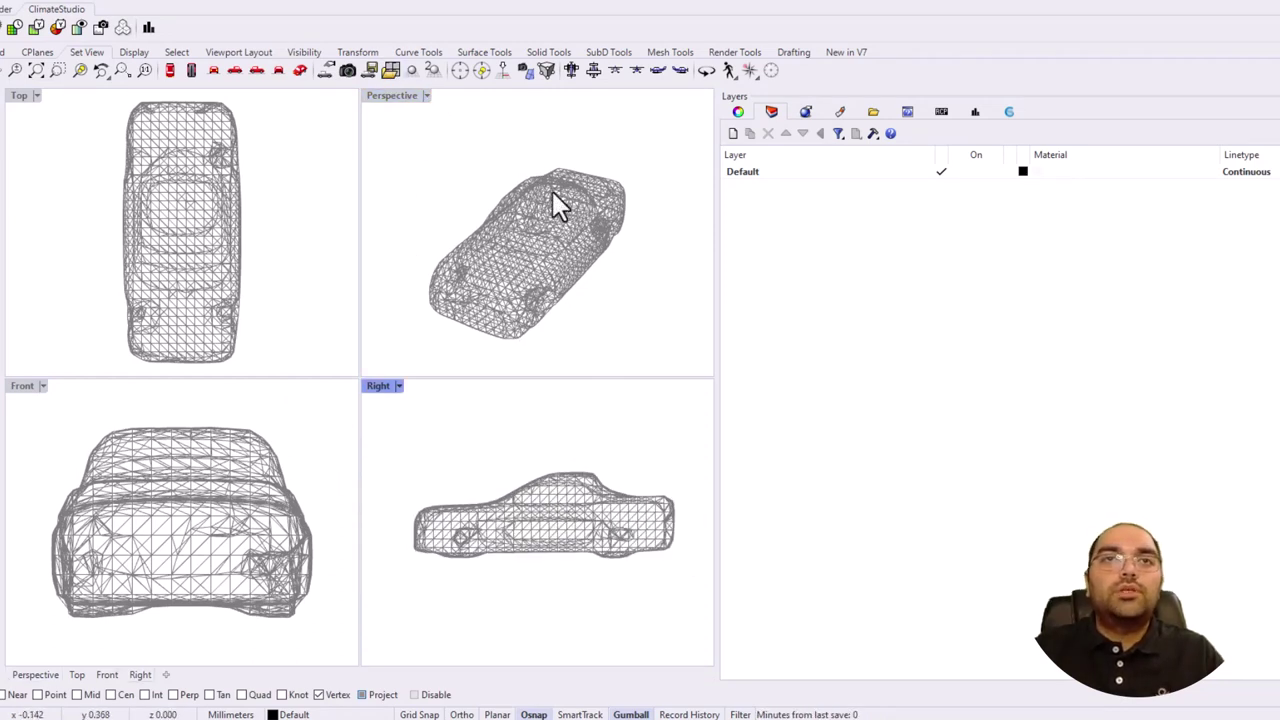
{"action": "scroll", "coordinate": [552, 192], "scroll_direction": "up", "scroll_amount": 1}
{"action": "scroll", "coordinate": [561, 252], "scroll_direction": "down", "scroll_amount": 1}
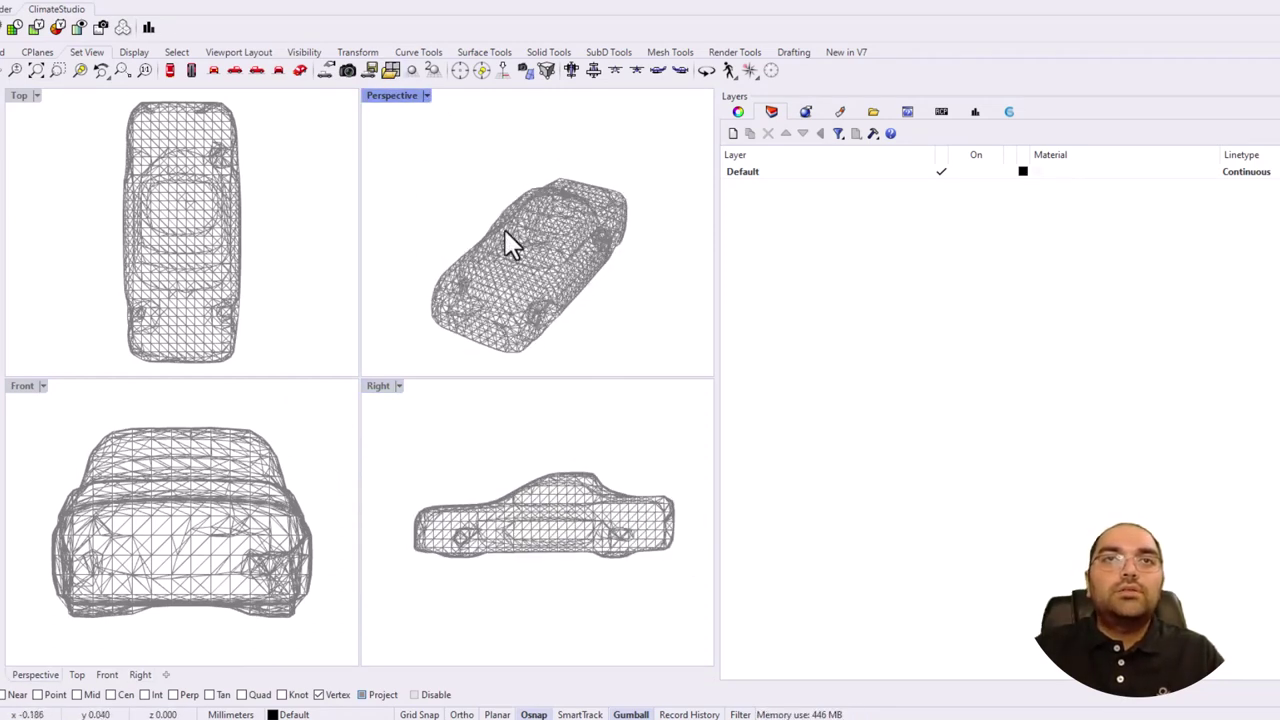
Display the car mesh shaded in red and orbit it to a side view
{"action": "left_click", "coordinate": [426, 95]}
{"action": "left_click", "coordinate": [421, 172]}
{"action": "scroll", "coordinate": [586, 226], "scroll_direction": "up", "scroll_amount": 3}
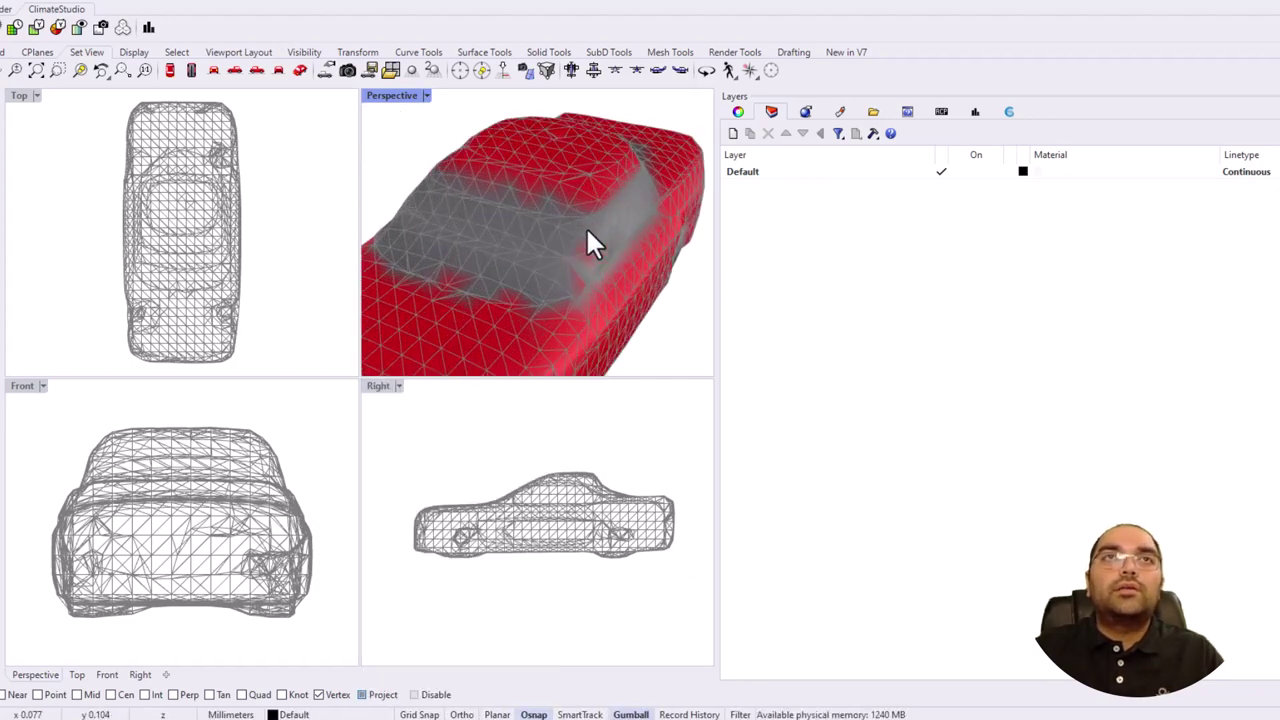
{"action": "scroll", "coordinate": [597, 229], "scroll_direction": "up", "scroll_amount": 2}
{"action": "scroll", "coordinate": [581, 269], "scroll_direction": "down", "scroll_amount": 3}
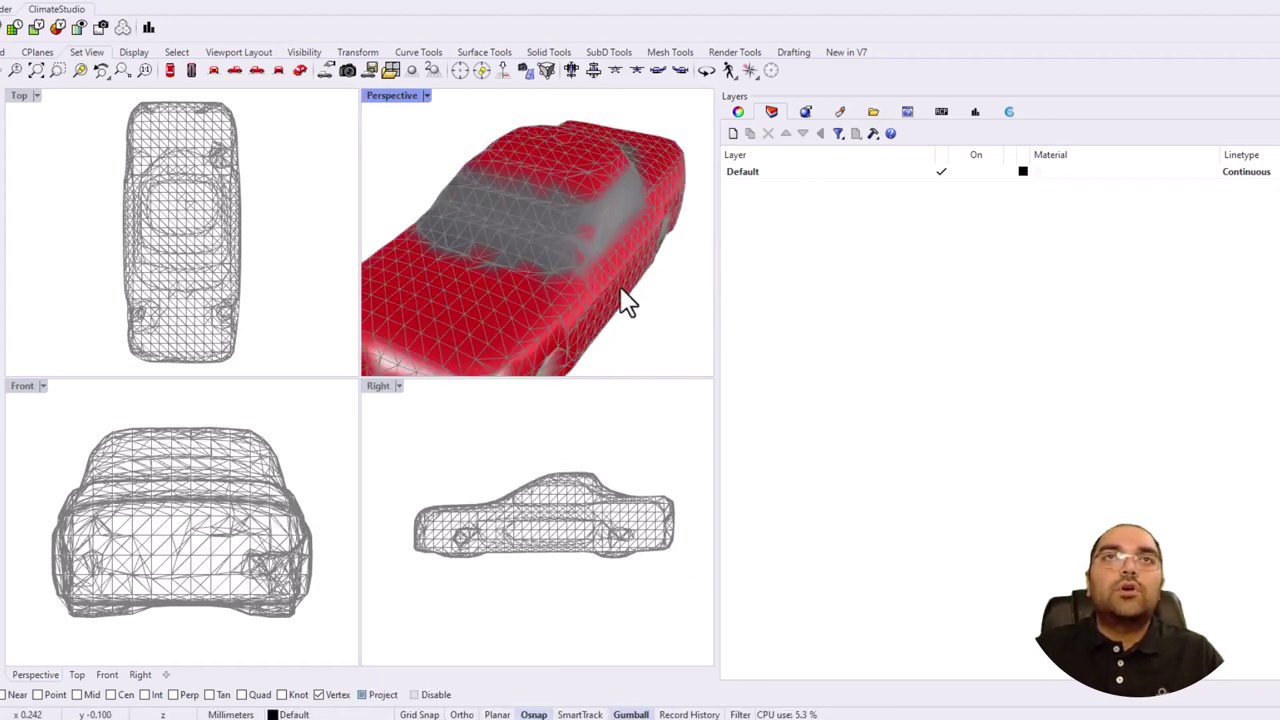
{"action": "left_click_drag", "start_coordinate": [494, 265], "coordinate": [588, 159]}
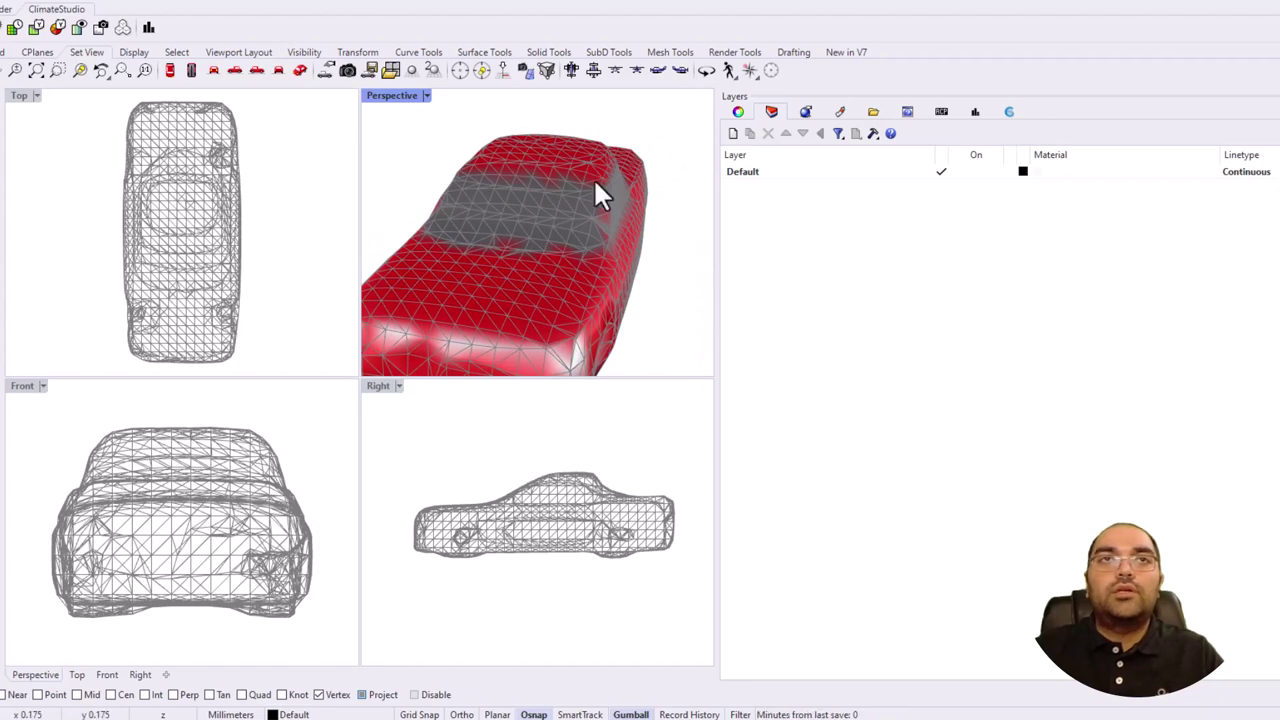
{"action": "scroll", "coordinate": [598, 227], "scroll_direction": "down", "scroll_amount": 1}
{"action": "scroll", "coordinate": [618, 280], "scroll_direction": "down", "scroll_amount": 3}
{"action": "mouse_move", "coordinate": [484, 241]}
{"action": "left_mouse_down"}
{"action": "mouse_move", "coordinate": [655, 285]}
{"action": "mouse_move", "coordinate": [497, 229]}
{"action": "left_mouse_up"}
Maximize Perspective and draw a clipping plane over the car in Top view
{"action": "left_click", "coordinate": [390, 97]}
{"action": "double_click", "coordinate": [390, 97]}
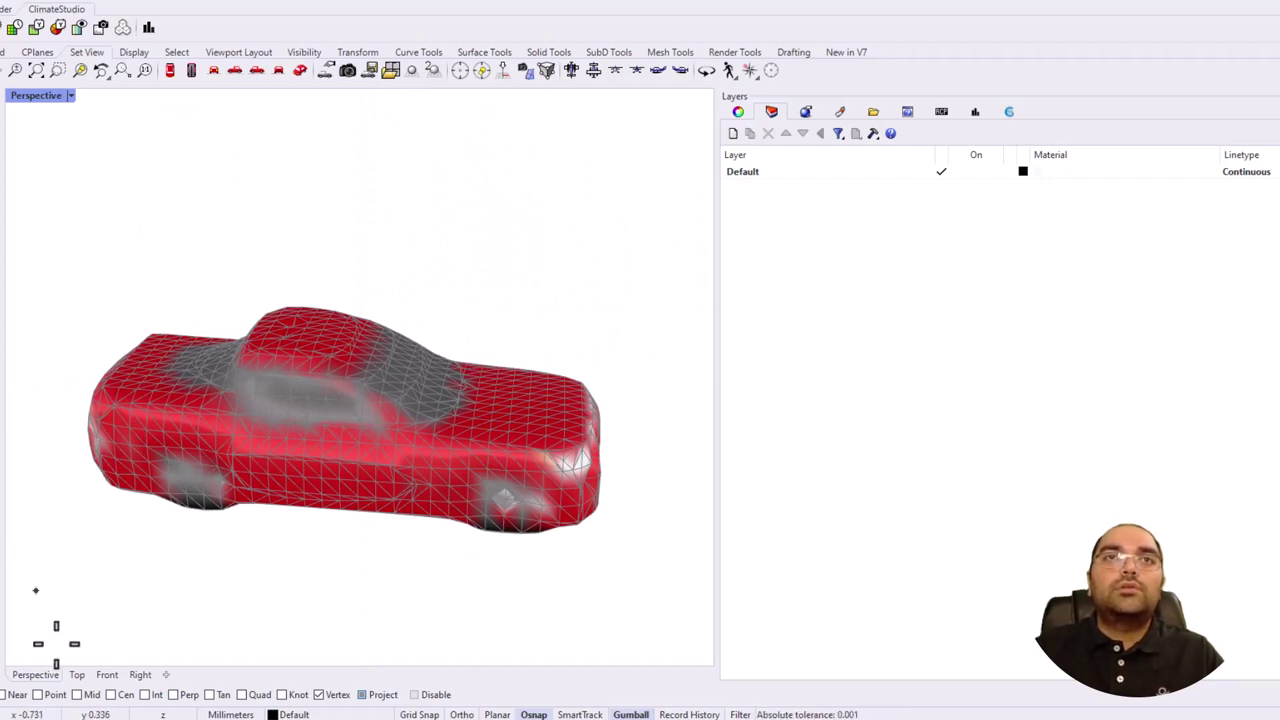
{"action": "left_click", "coordinate": [77, 675]}
{"action": "scroll", "coordinate": [130, 615], "scroll_direction": "down", "scroll_amount": 3}
{"action": "left_click_drag", "start_coordinate": [284, 262], "coordinate": [511, 513]}
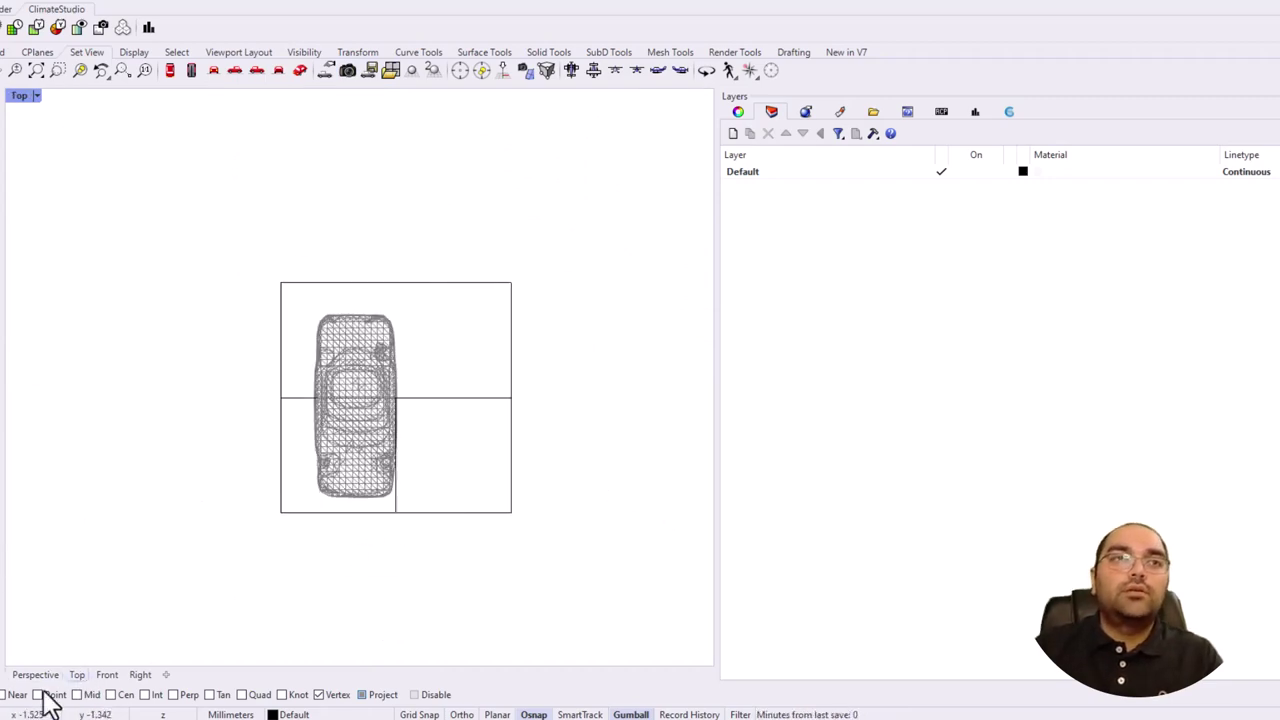
{"action": "left_click", "coordinate": [35, 674]}
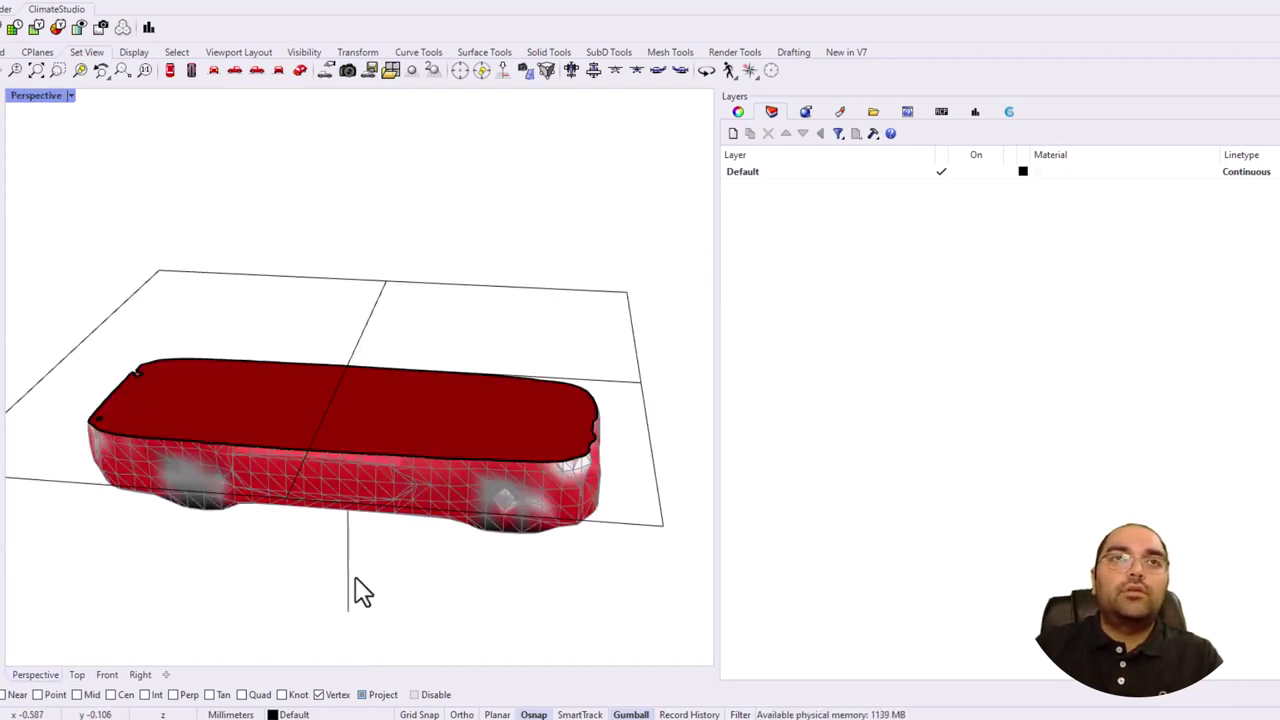
{"action": "key", "text": "ctrl+a"}
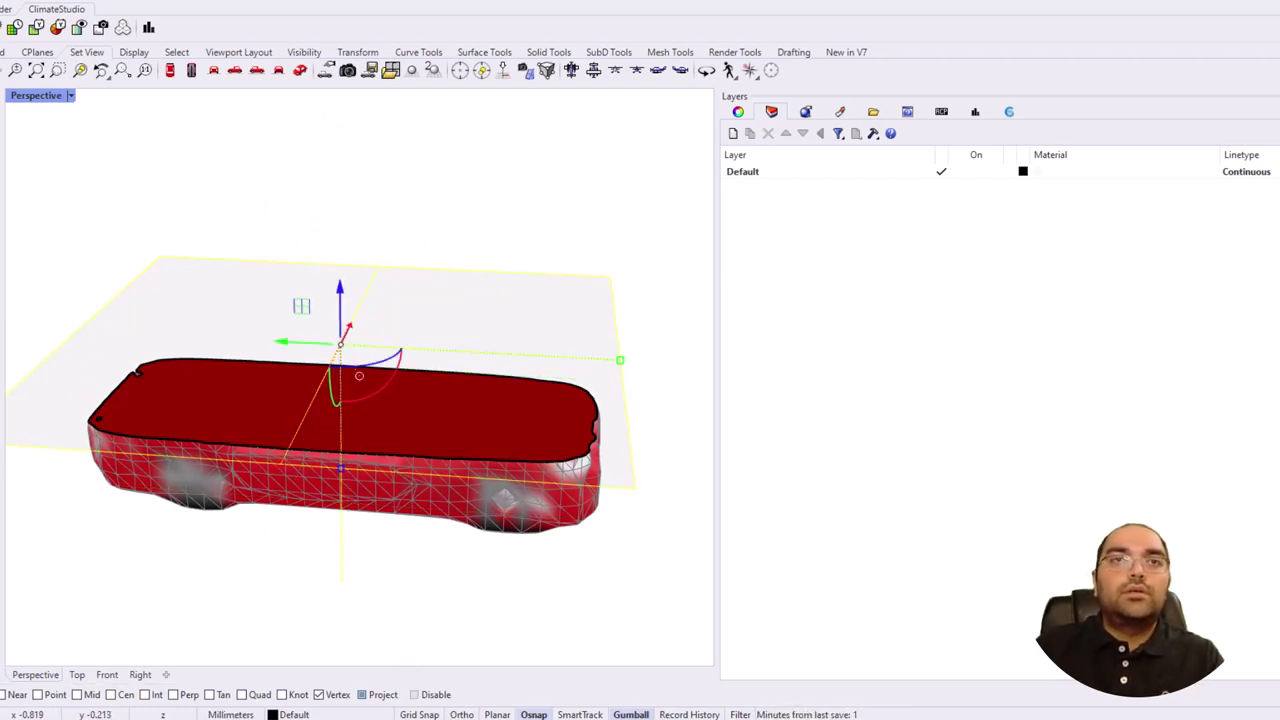
{"action": "key", "text": "alt+Tab"}
{"action": "scroll", "coordinate": [411, 441], "scroll_direction": "down", "scroll_amount": 5}
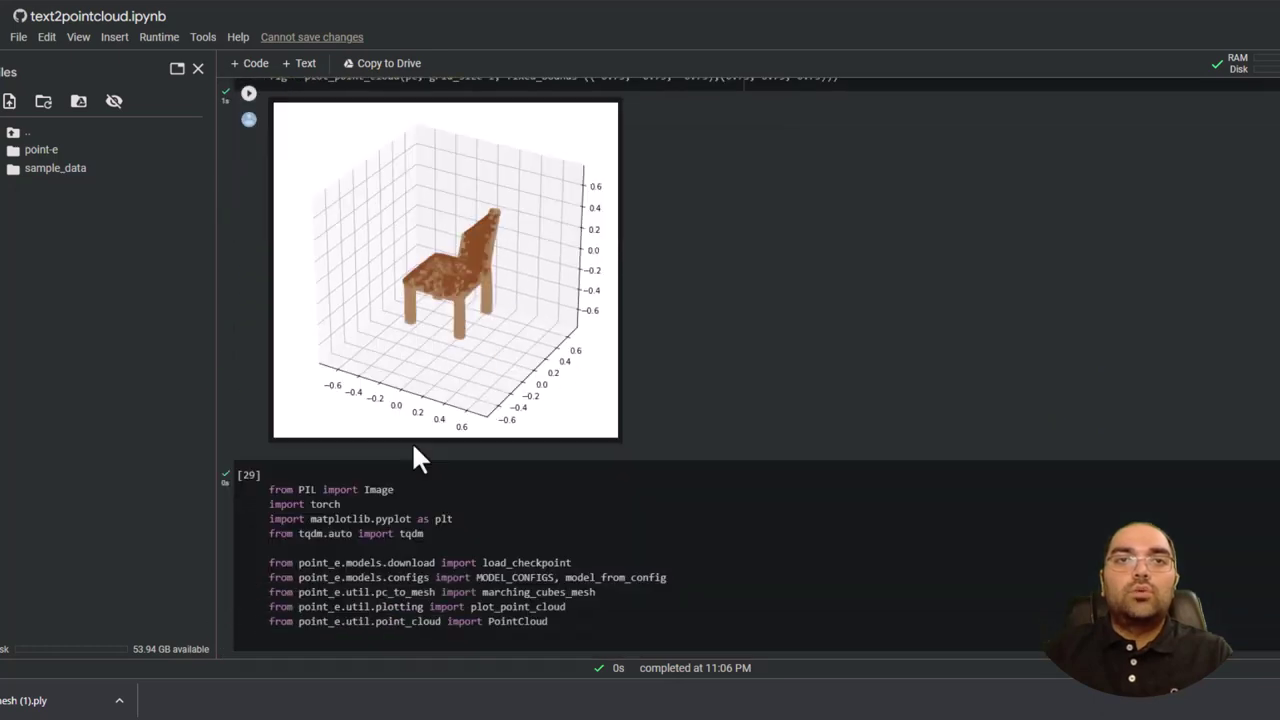
{"action": "scroll", "coordinate": [411, 441], "scroll_direction": "down", "scroll_amount": 5}
{"action": "scroll", "coordinate": [414, 446], "scroll_direction": "down", "scroll_amount": 5}
{"action": "scroll", "coordinate": [414, 446], "scroll_direction": "down", "scroll_amount": 5}
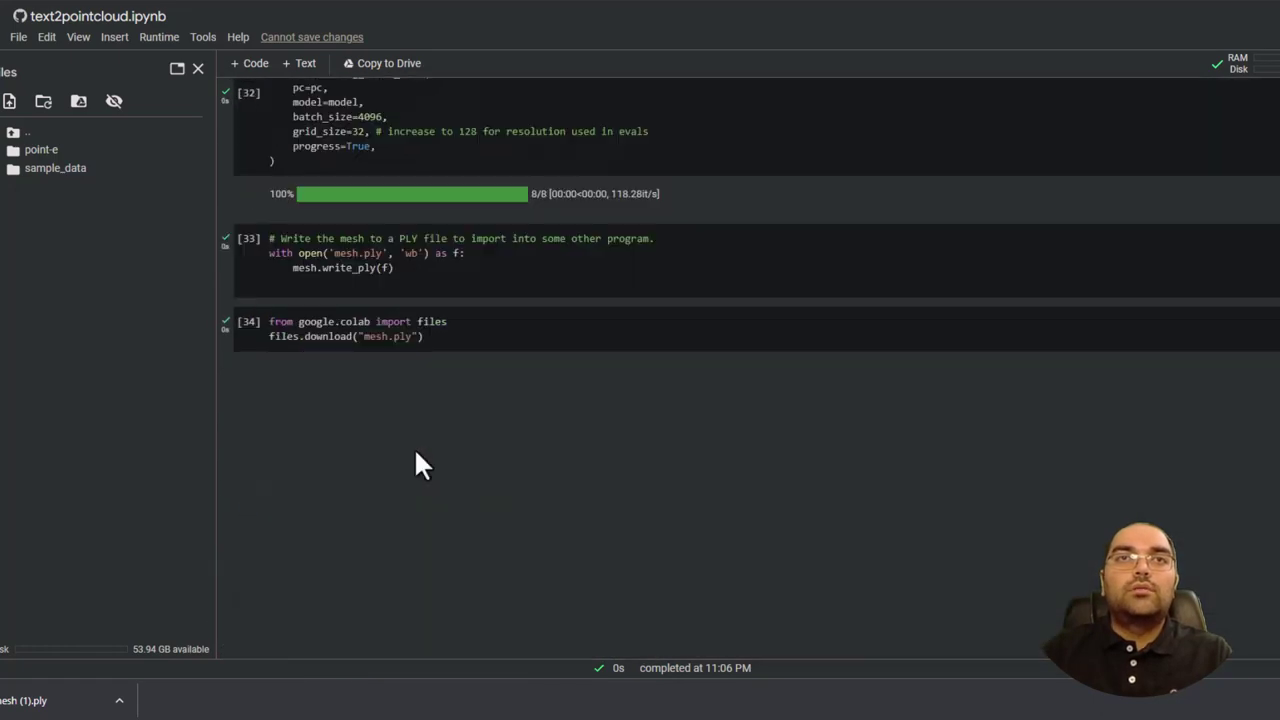
Drag mesh (1).ply from the browser download bar onto the Rhino viewport
{"action": "left_click_drag", "start_coordinate": [55, 705], "coordinate": [541, 584]}
Insert the chair mesh as a block, accepting the file and PLY import options
{"action": "left_click", "coordinate": [631, 309]}
{"action": "left_click", "coordinate": [645, 364]}
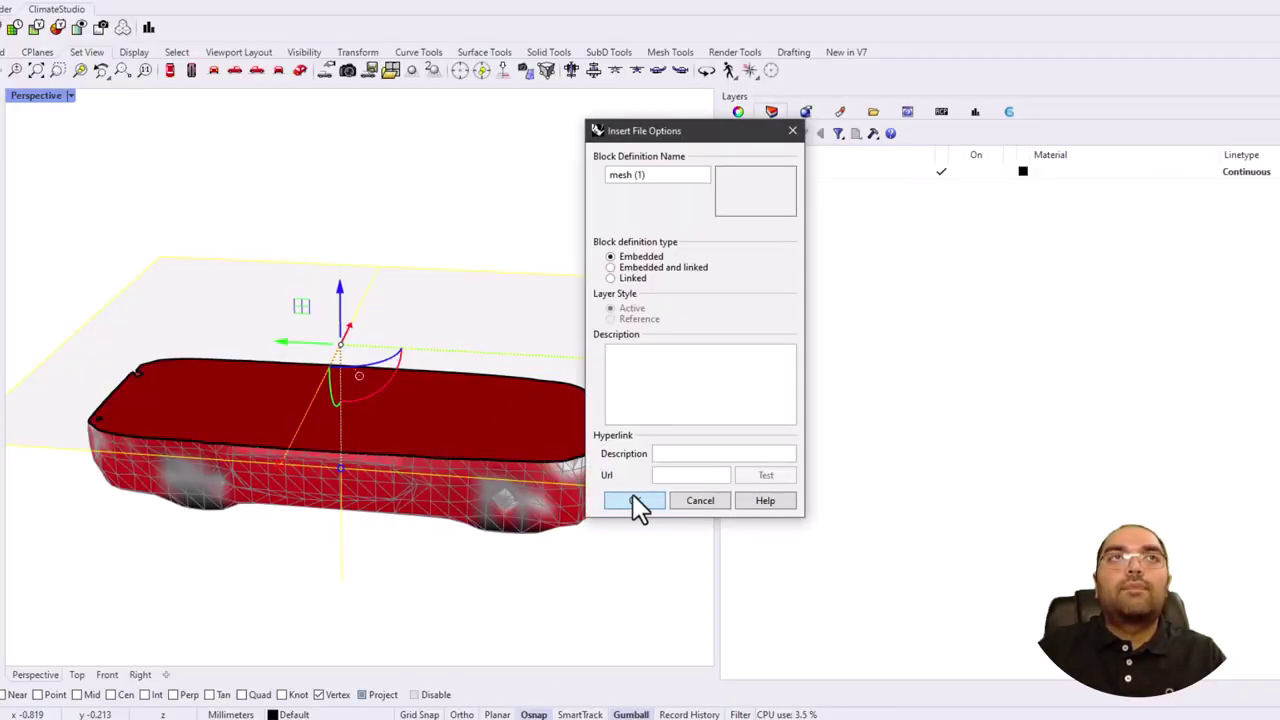
{"action": "left_click", "coordinate": [634, 500]}
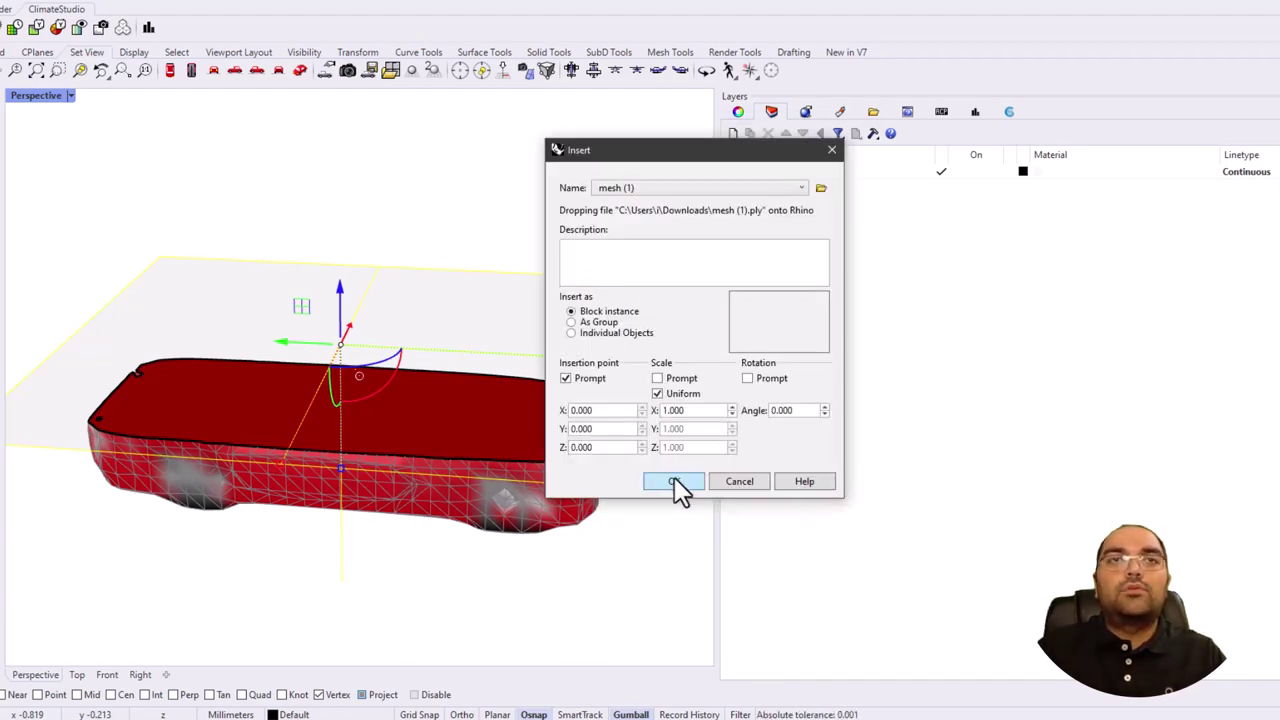
{"action": "left_click", "coordinate": [675, 485]}
{"action": "left_click", "coordinate": [628, 366]}
{"action": "left_click", "coordinate": [412, 445]}
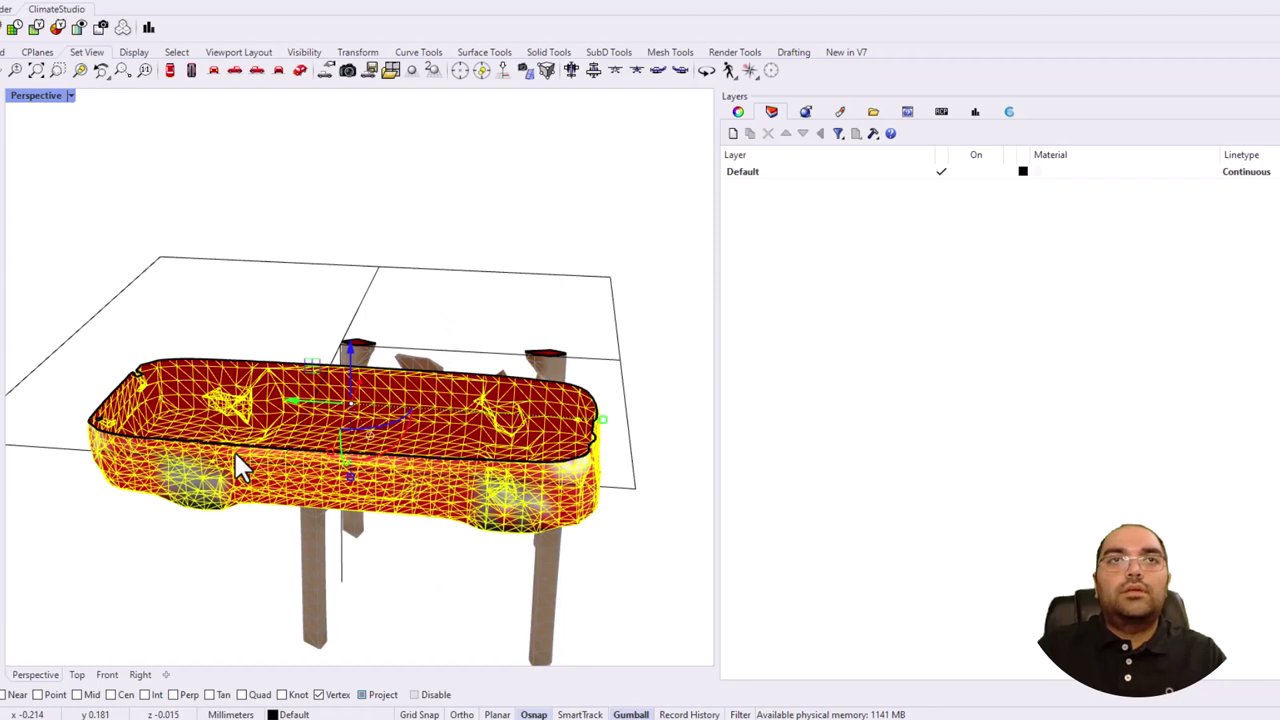
Delete the clipped car and its clipping plane, then orbit around the chair
{"action": "key", "text": "Delete"}
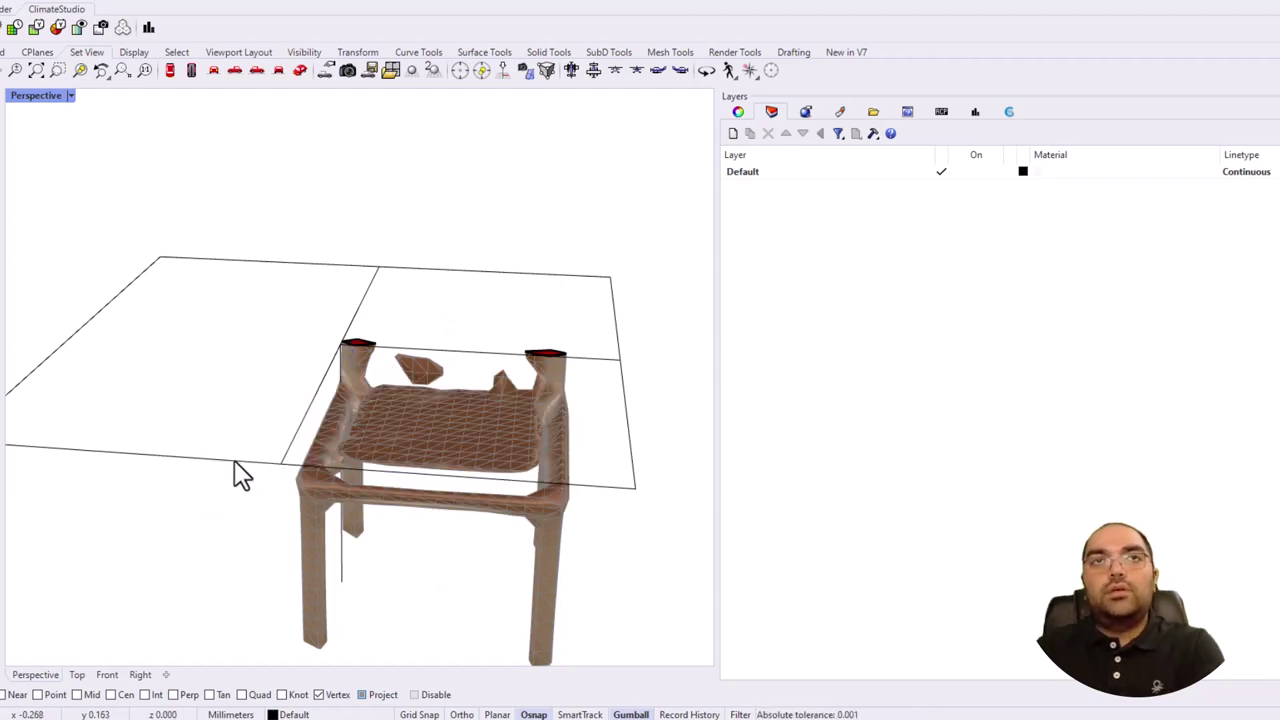
{"action": "left_click", "coordinate": [235, 465]}
{"action": "key", "text": "Delete"}
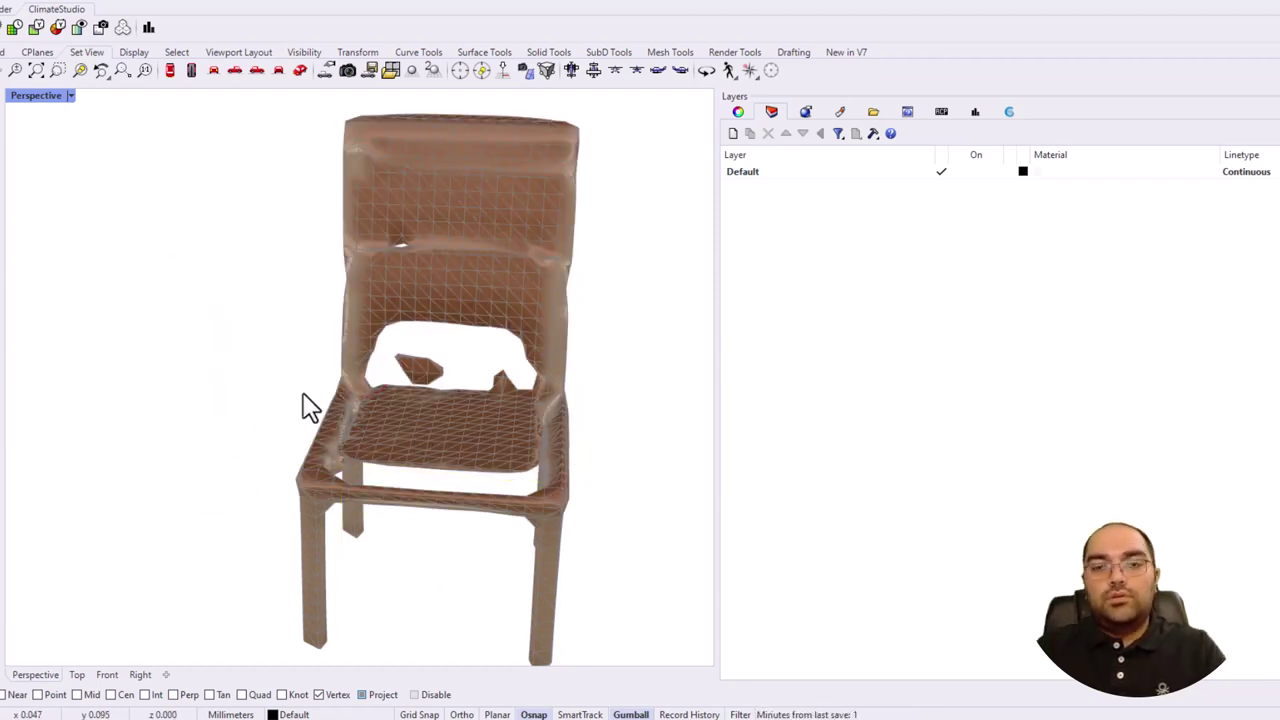
{"action": "left_click_drag", "start_coordinate": [308, 405], "coordinate": [20, 370]}
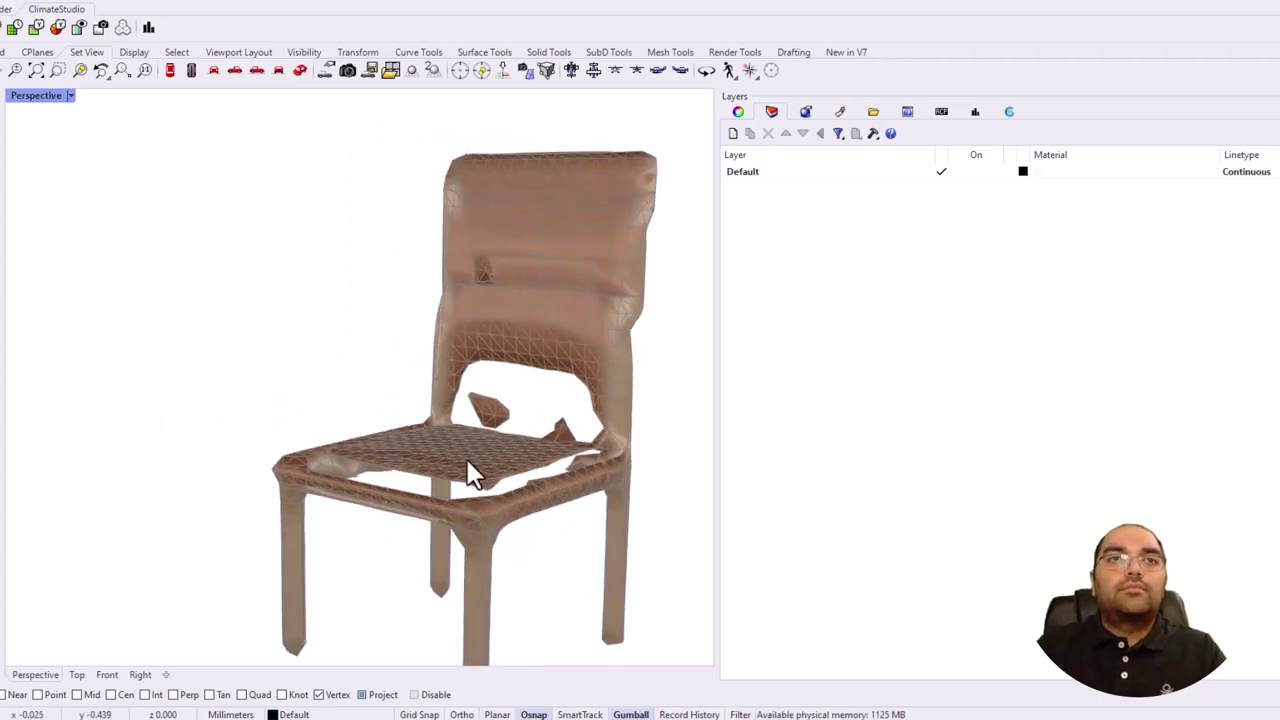
{"action": "key", "text": "alt+Tab"}
{"action": "scroll", "coordinate": [450, 402], "scroll_direction": "up", "scroll_amount": 5}
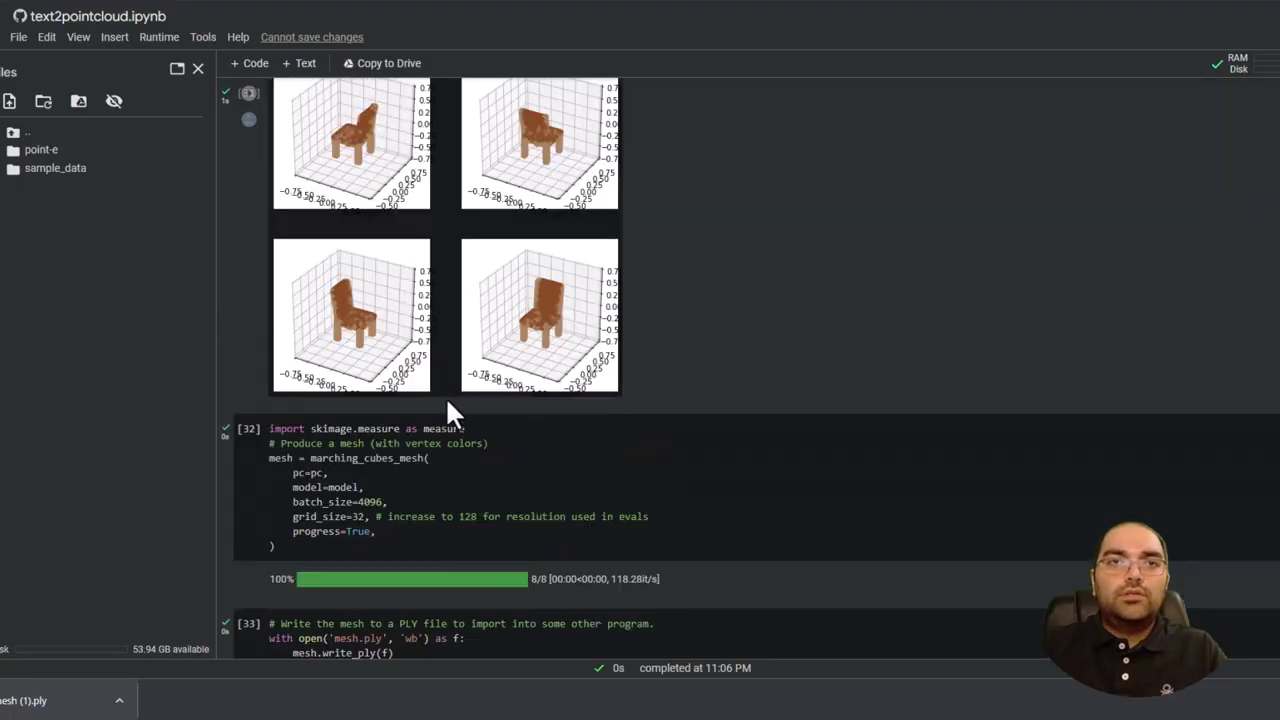
{"action": "scroll", "coordinate": [450, 402], "scroll_direction": "up", "scroll_amount": 3}
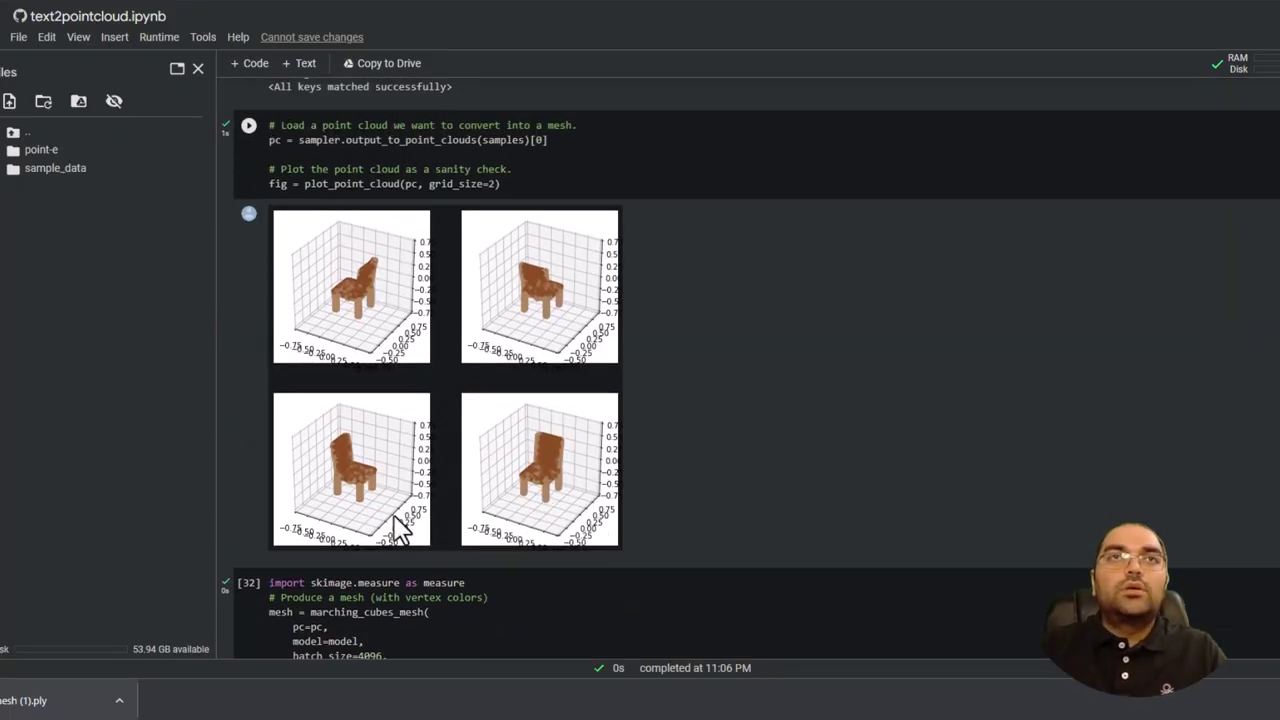
{"action": "scroll", "coordinate": [368, 338], "scroll_direction": "down", "scroll_amount": 5}
{"action": "scroll", "coordinate": [395, 512], "scroll_direction": "down", "scroll_amount": 2}
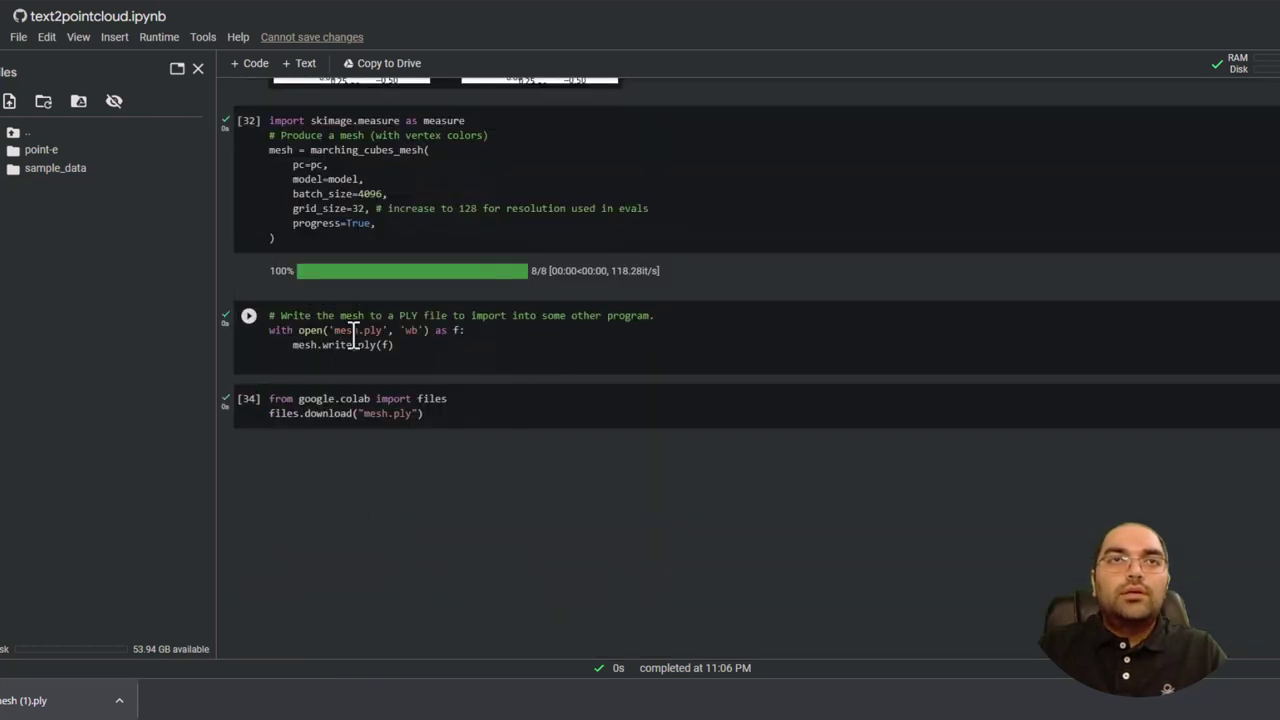
Set grid_size to 96, then rerun the mesh, PLY-writing and download cells
{"action": "left_click", "coordinate": [366, 208]}
{"action": "key", "text": "BackSpace"}
{"action": "key", "text": "BackSpace"}
{"action": "type", "text": "96"}
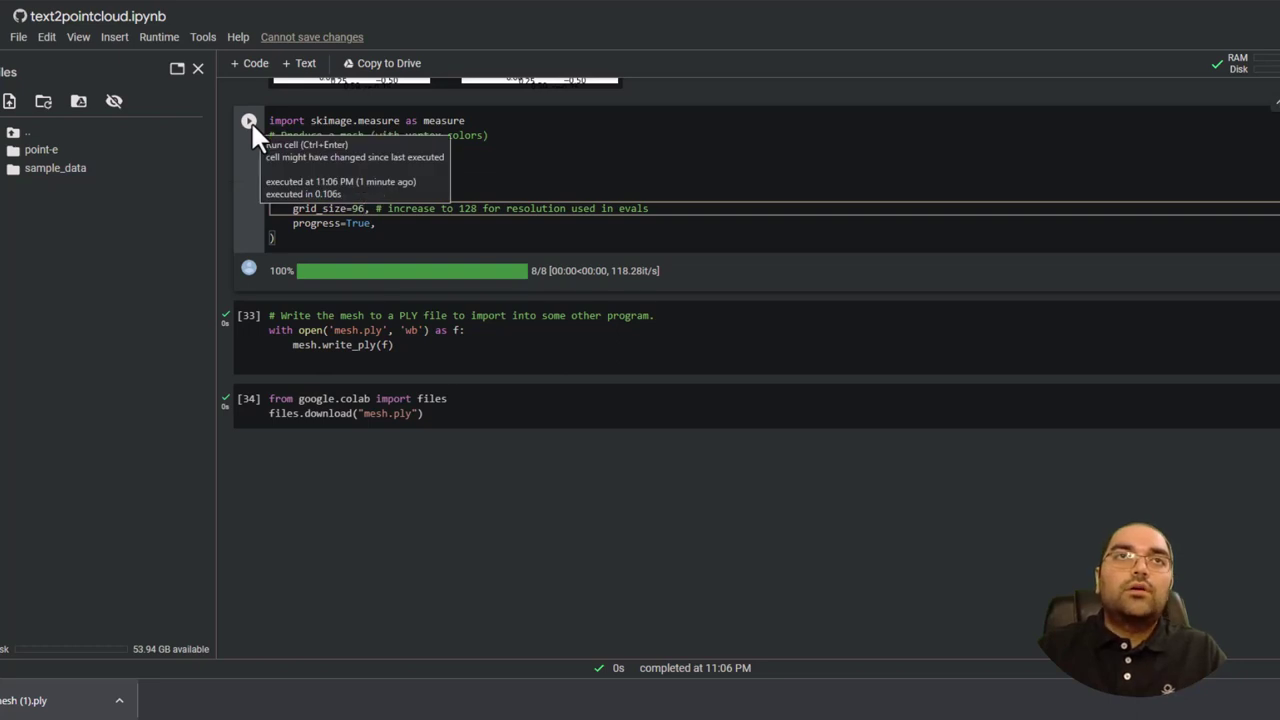
{"action": "left_click", "coordinate": [249, 121]}
{"action": "left_click", "coordinate": [249, 316]}
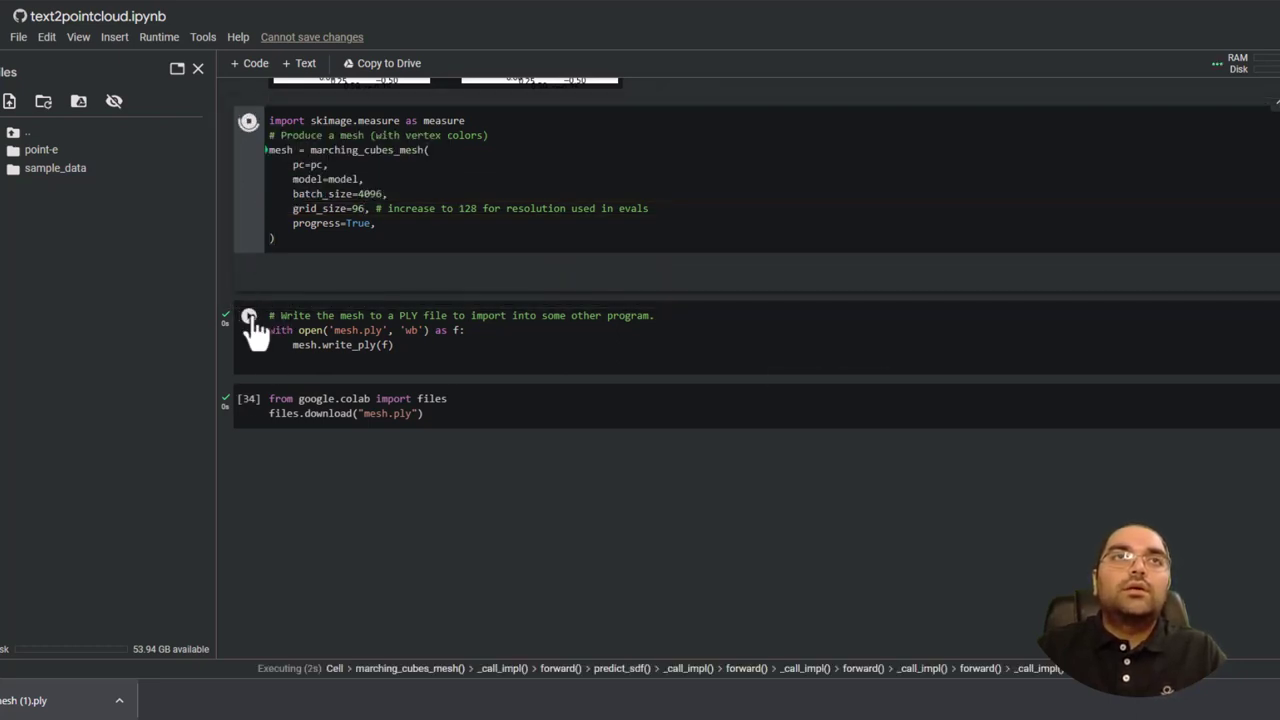
{"action": "left_click", "coordinate": [249, 399]}
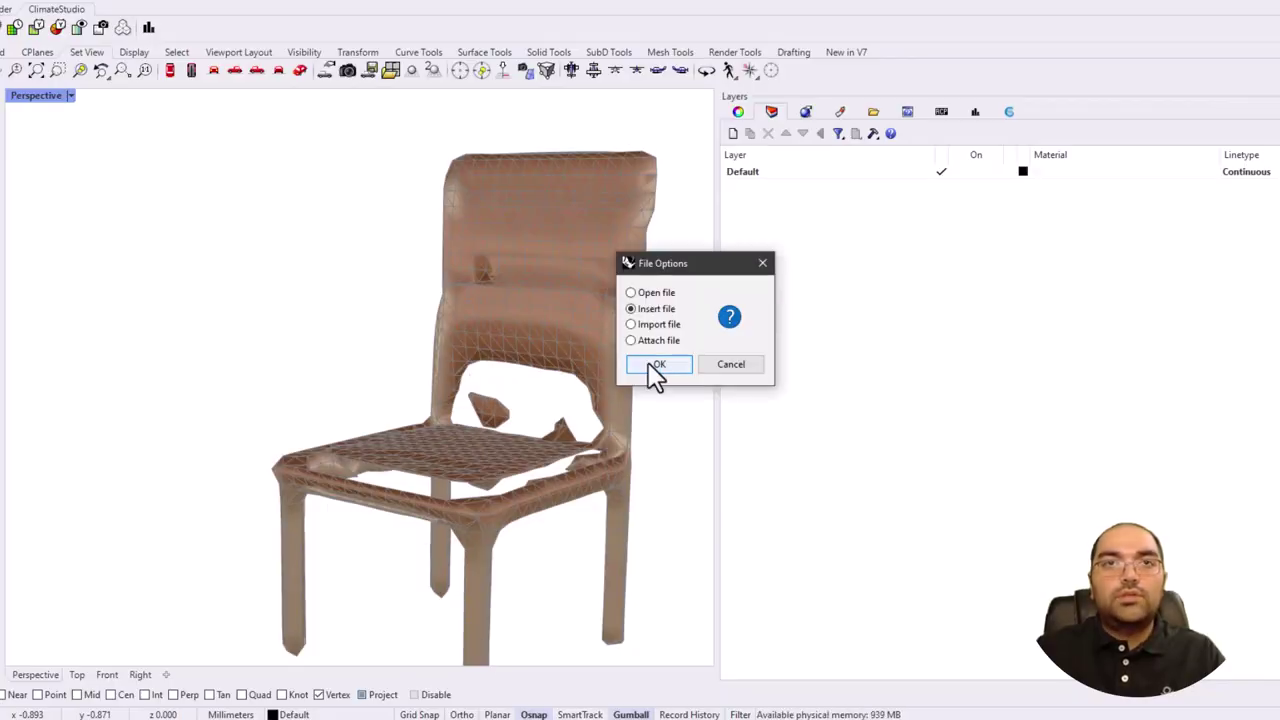
Insert mesh (2).ply as a block and move it left of the first chair
{"action": "left_click", "coordinate": [648, 364]}
{"action": "left_click", "coordinate": [625, 499]}
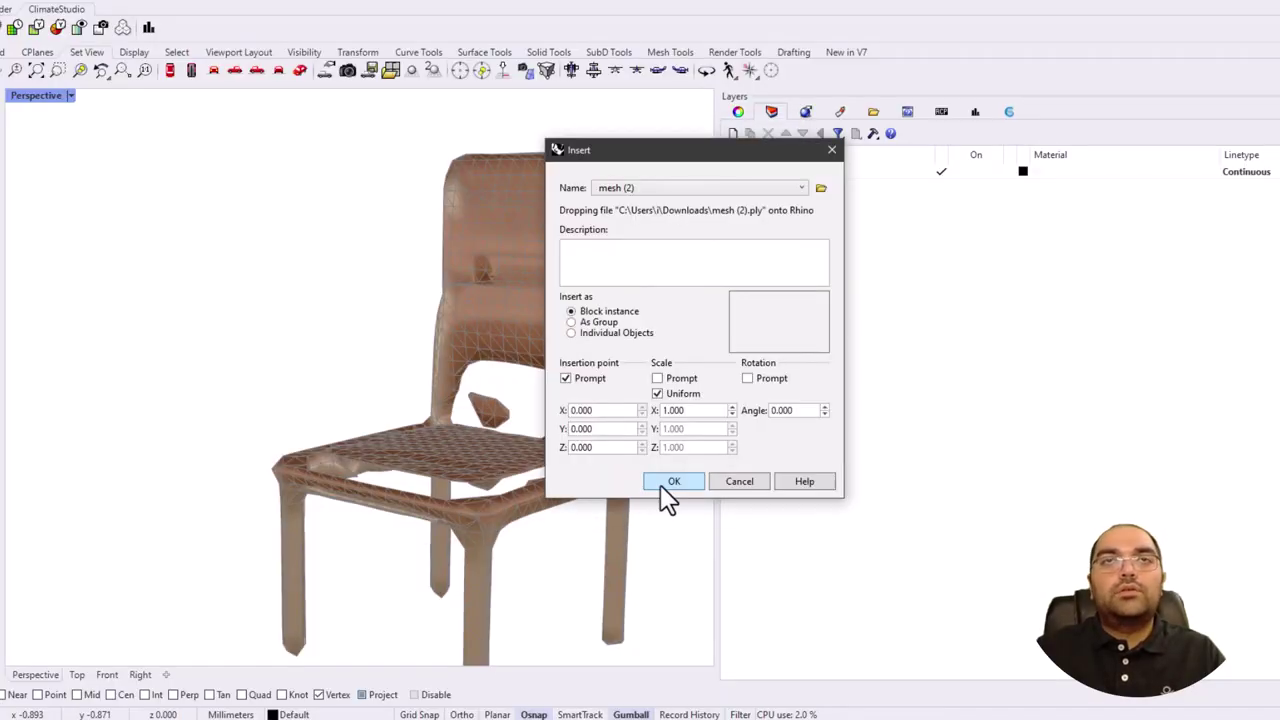
{"action": "left_click", "coordinate": [666, 482]}
{"action": "left_click", "coordinate": [621, 360]}
{"action": "left_click", "coordinate": [330, 420]}
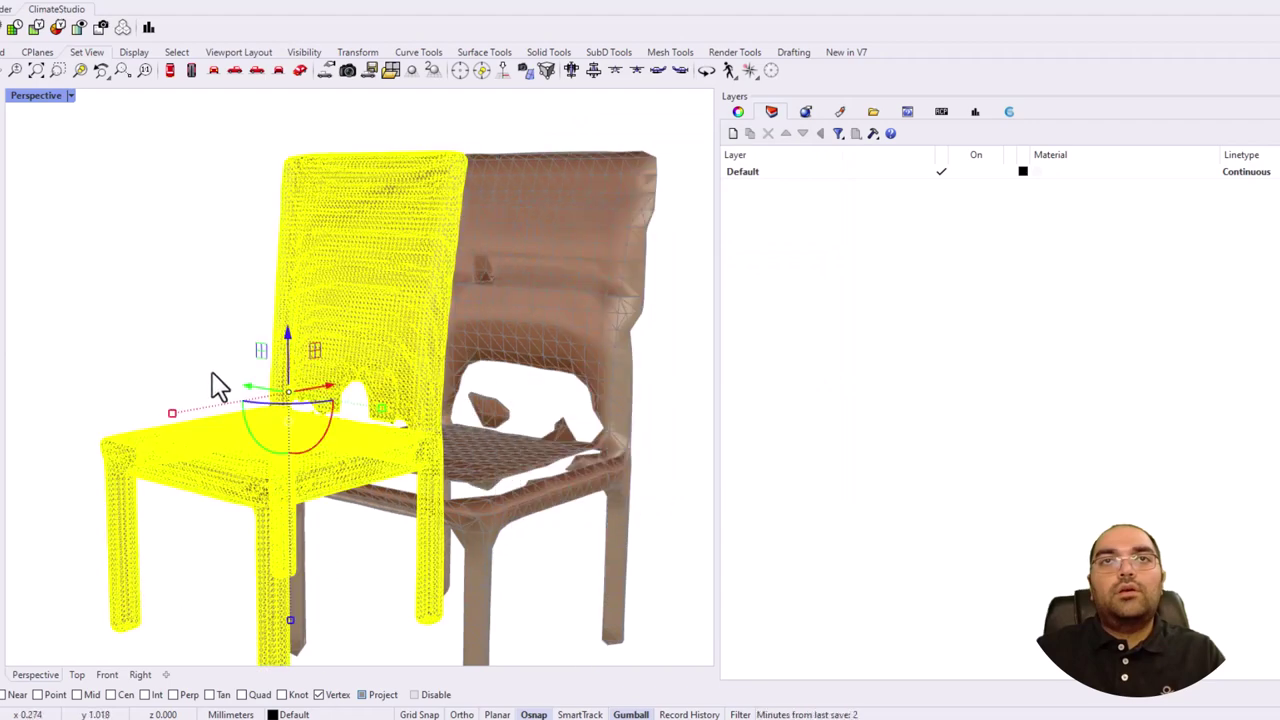
{"action": "left_click_drag", "start_coordinate": [320, 410], "coordinate": [287, 400]}
{"action": "left_click", "coordinate": [390, 365]}
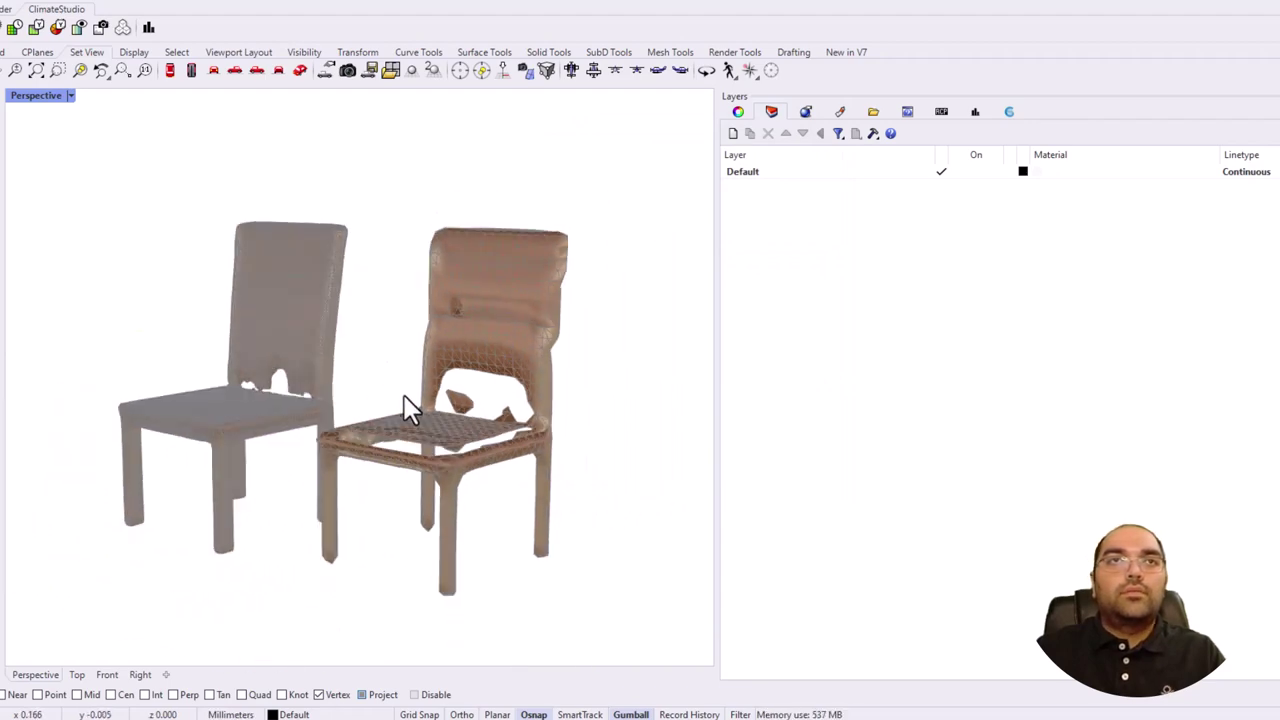
{"action": "scroll", "coordinate": [390, 420], "scroll_direction": "up", "scroll_amount": 4}
{"action": "scroll", "coordinate": [400, 500], "scroll_direction": "up", "scroll_amount": 3}
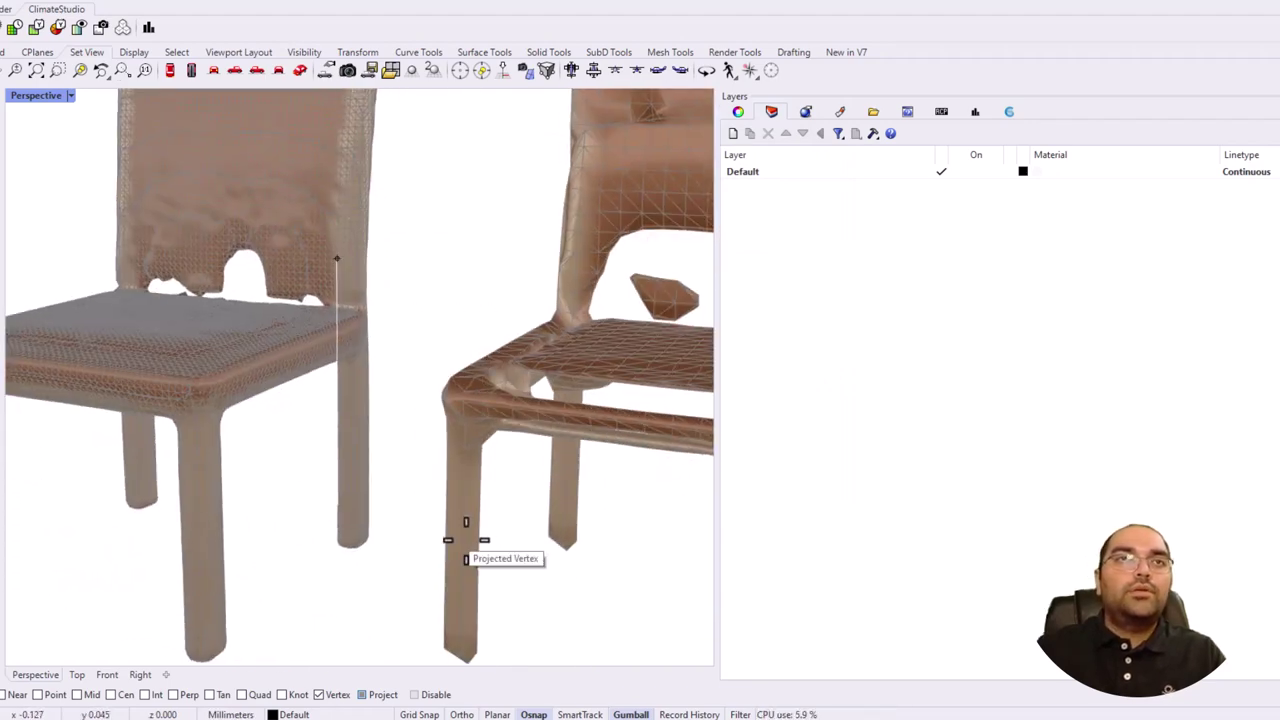
{"action": "scroll", "coordinate": [358, 425], "scroll_direction": "down", "scroll_amount": 5}
{"action": "scroll", "coordinate": [358, 425], "scroll_direction": "up", "scroll_amount": 6}
{"action": "scroll", "coordinate": [358, 425], "scroll_direction": "up", "scroll_amount": 3}
{"action": "scroll", "coordinate": [390, 420], "scroll_direction": "down", "scroll_amount": 8}
{"action": "scroll", "coordinate": [395, 423], "scroll_direction": "down", "scroll_amount": 2}
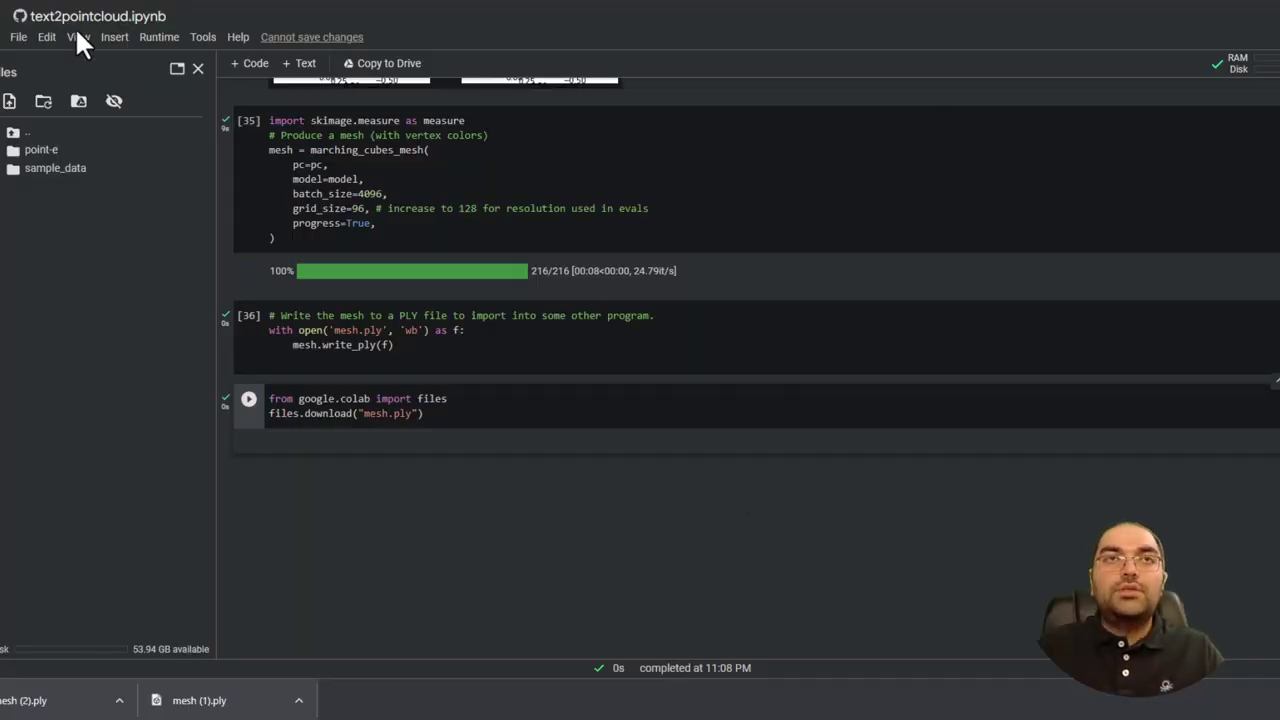
{"action": "mouse_move", "coordinate": [352, 435]}
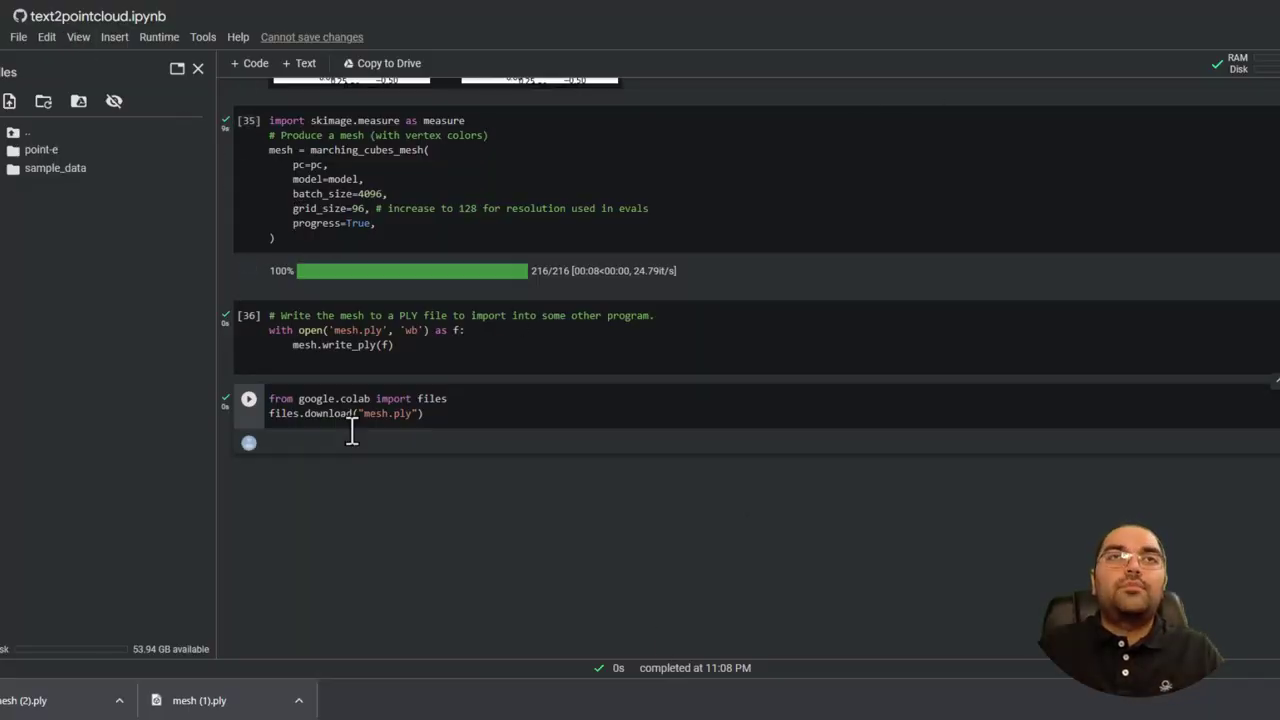
Save a copy of the text2pointcloud notebook to Google Drive
{"action": "left_click", "coordinate": [86, 14]}
{"action": "left_click", "coordinate": [18, 37]}
{"action": "mouse_move", "coordinate": [47, 37]}
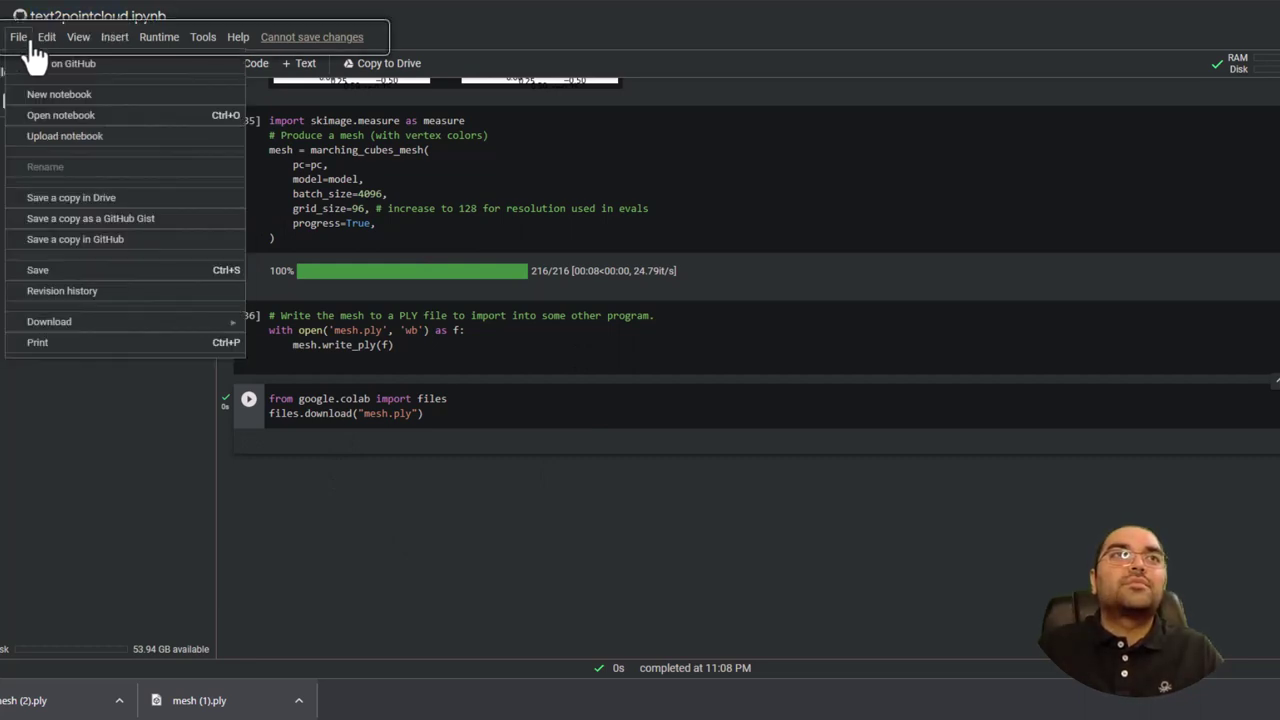
{"action": "left_click", "coordinate": [66, 199]}
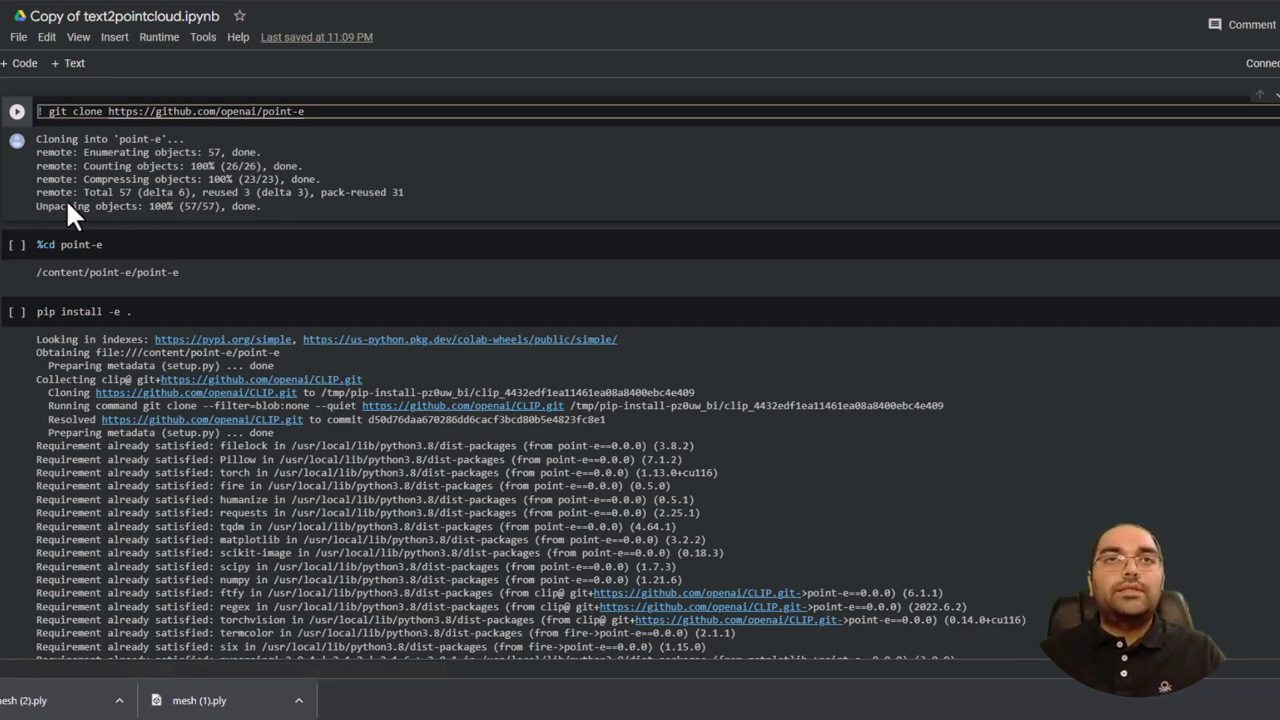
Select the full title of the Copy of text2pointcloud notebook to rename it Text2Mesh
{"action": "left_click", "coordinate": [175, 16]}
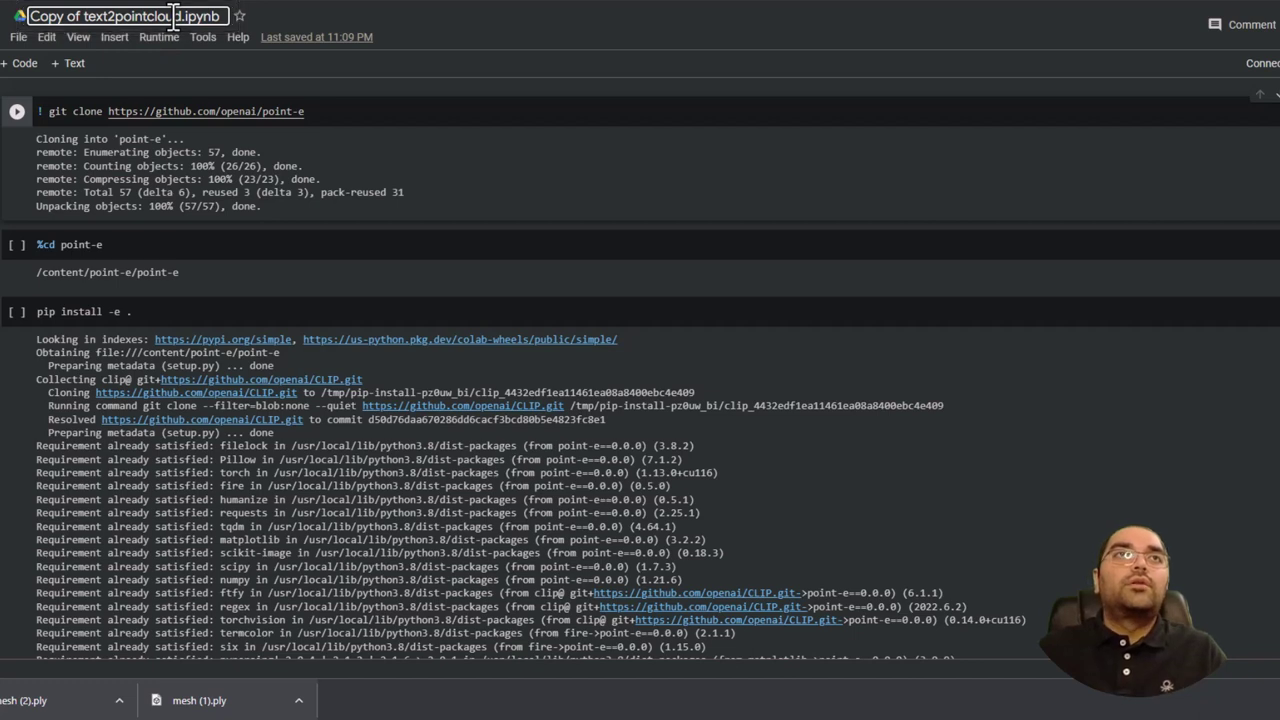
{"action": "key", "text": "ctrl+a"}
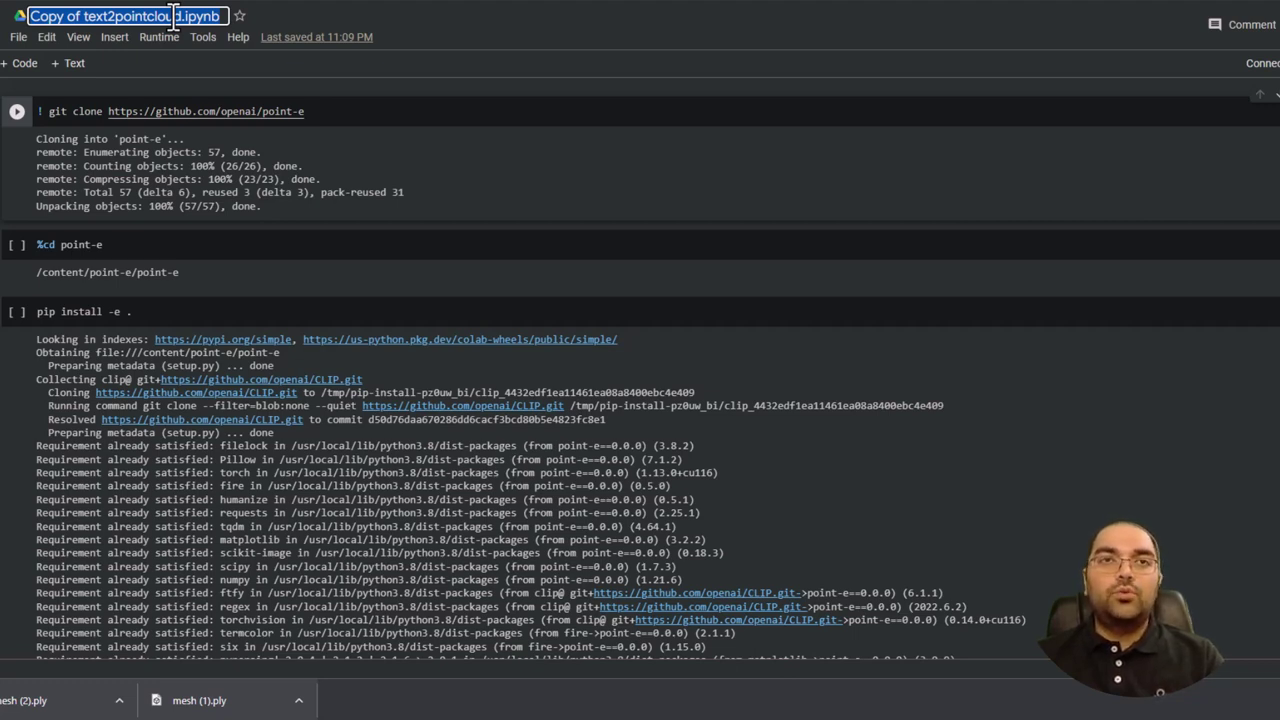
{"action": "type", "text": "Text"}
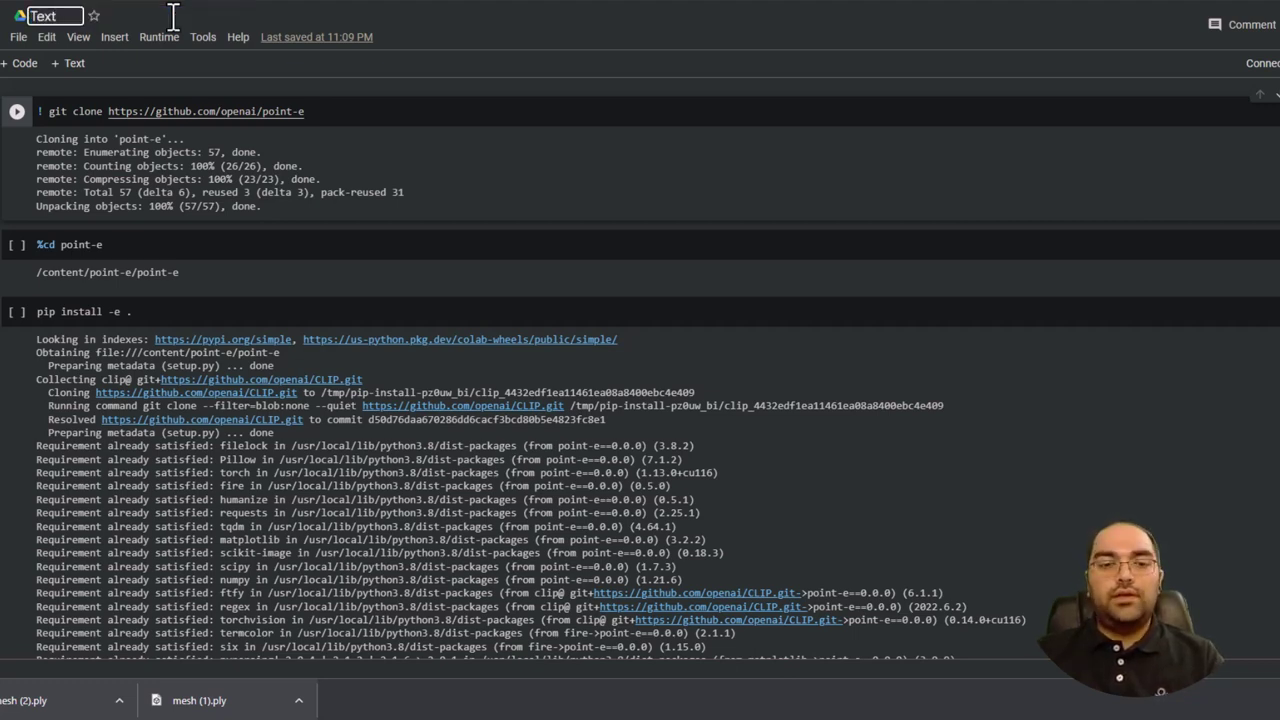
{"action": "type", "text": "2Mesh"}
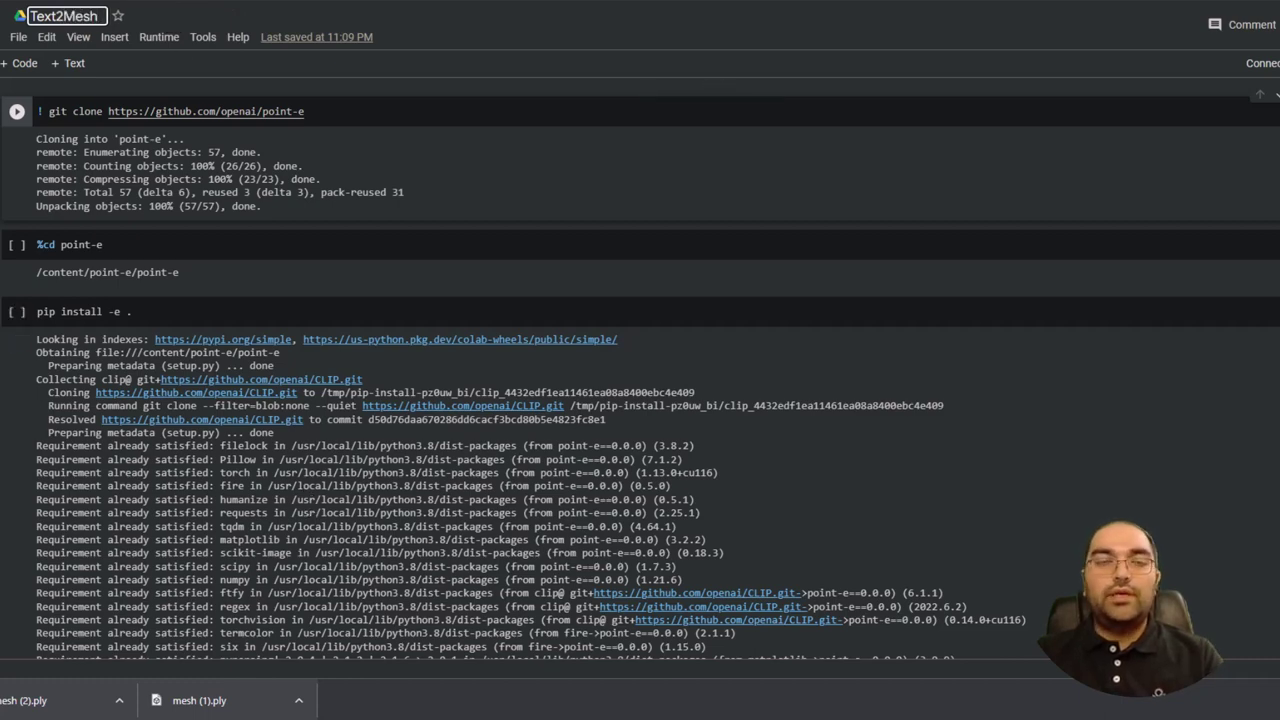